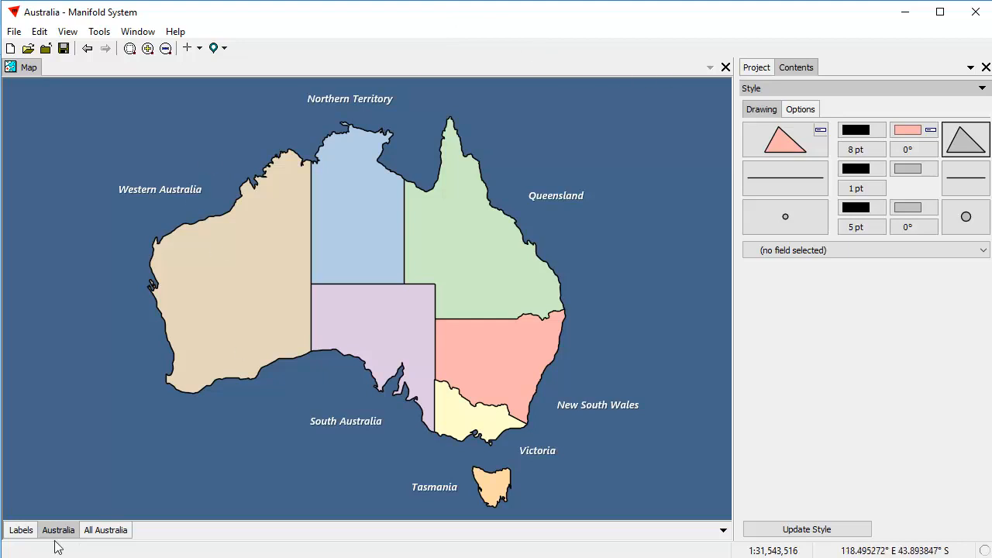
# Select the Australia layer and toggle its visibility off and on twice.
pyautogui.click(21, 530)
pyautogui.click(67, 535)
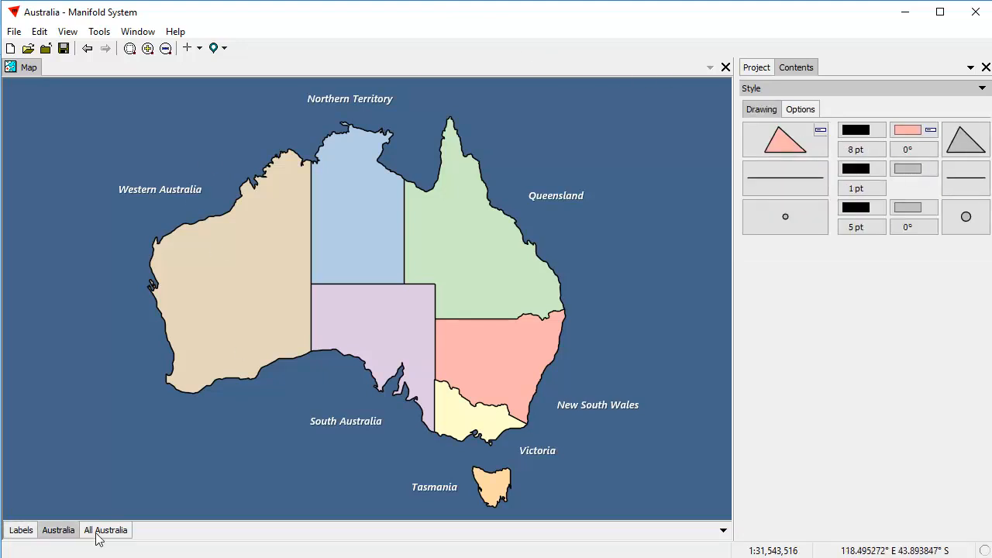
pyautogui.keyDown('shift'); pyautogui.click(67, 535); pyautogui.keyUp('shift')
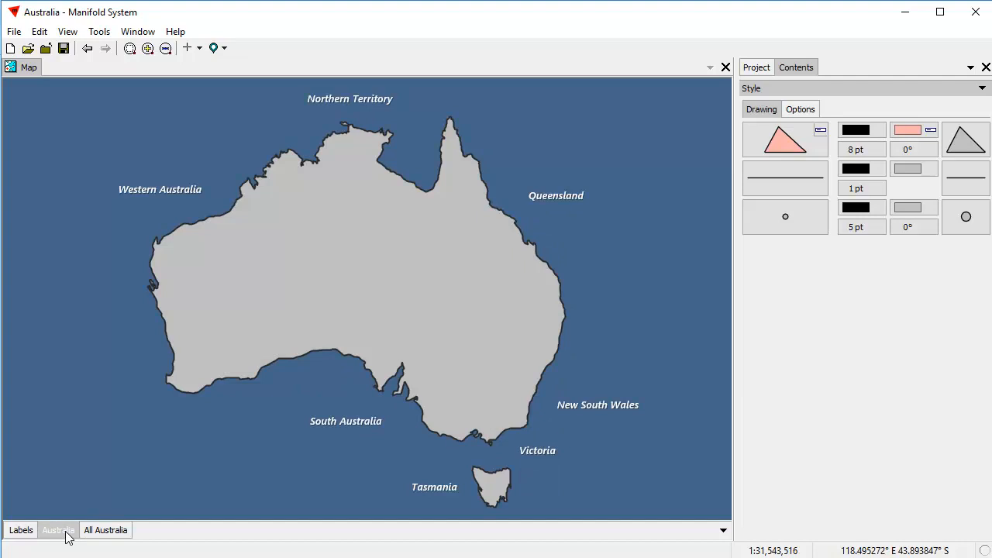
pyautogui.keyDown('shift'); pyautogui.click(67, 535); pyautogui.keyUp('shift')
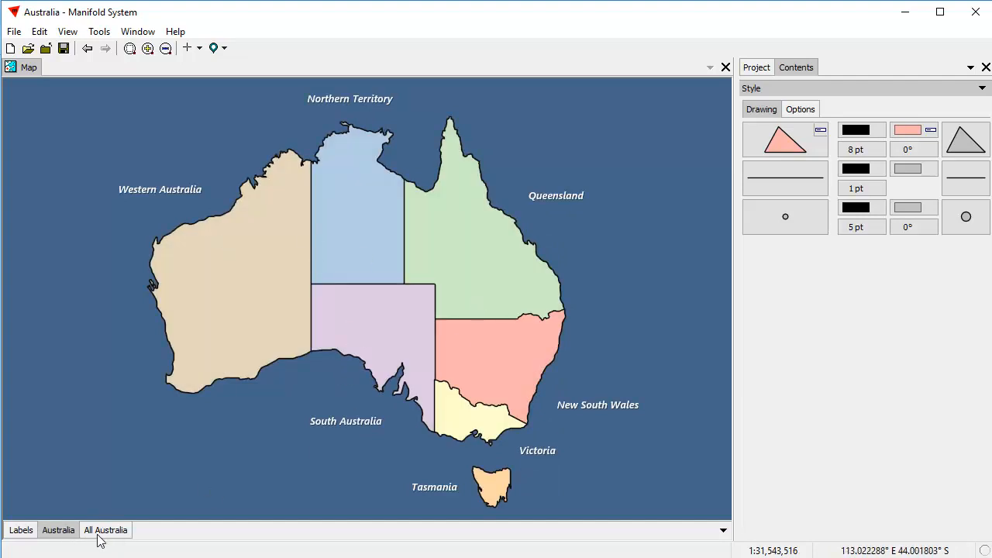
pyautogui.keyDown('shift'); pyautogui.click(64, 536); pyautogui.keyUp('shift')
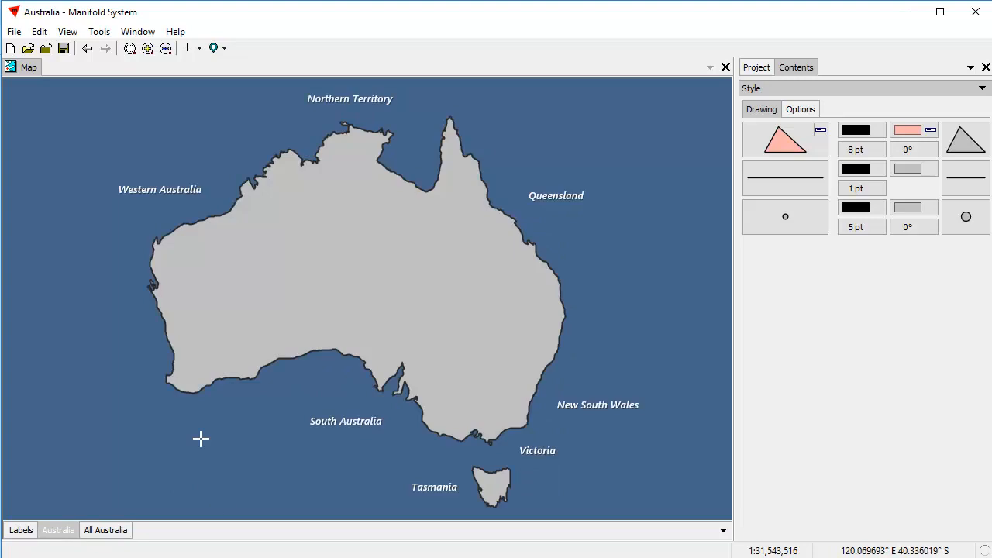
pyautogui.keyDown('shift'); pyautogui.click(65, 536); pyautogui.keyUp('shift')
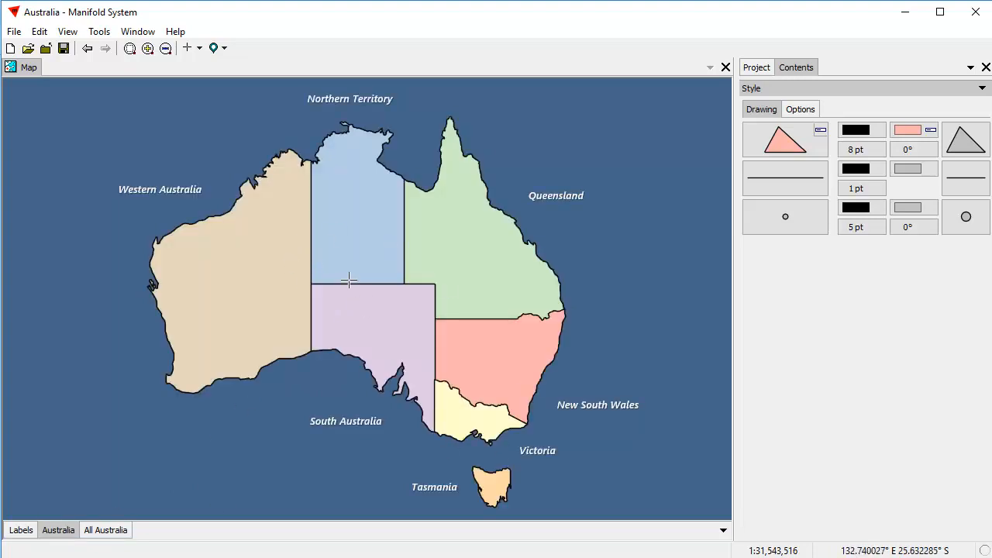
# Fill every state with one plain light grey colour.
pyautogui.click(905, 130)
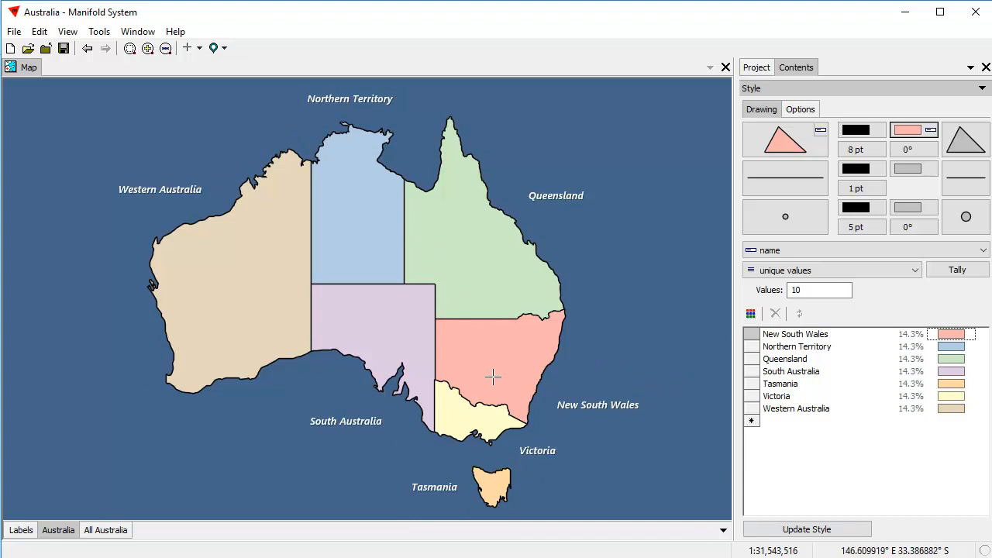
pyautogui.click(902, 132)
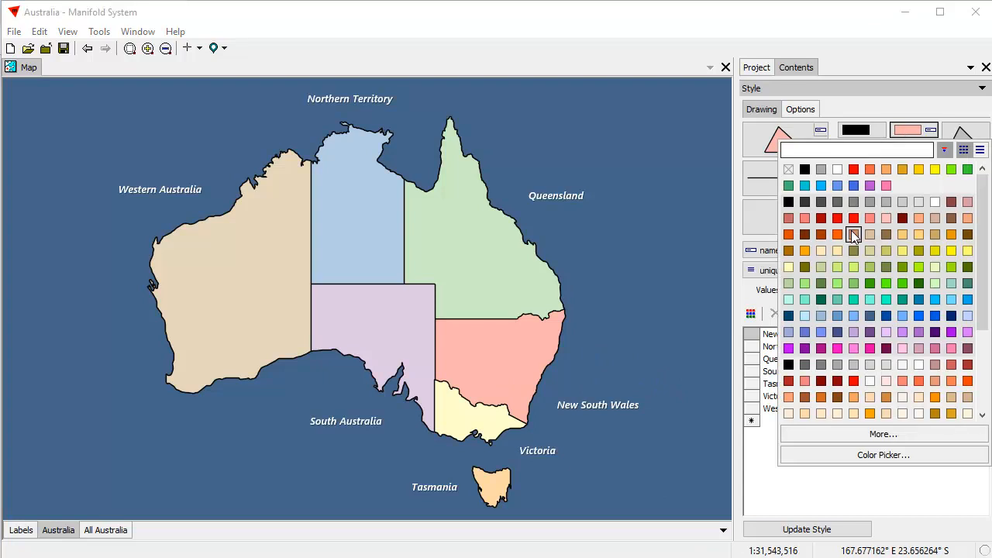
pyautogui.click(902, 203)
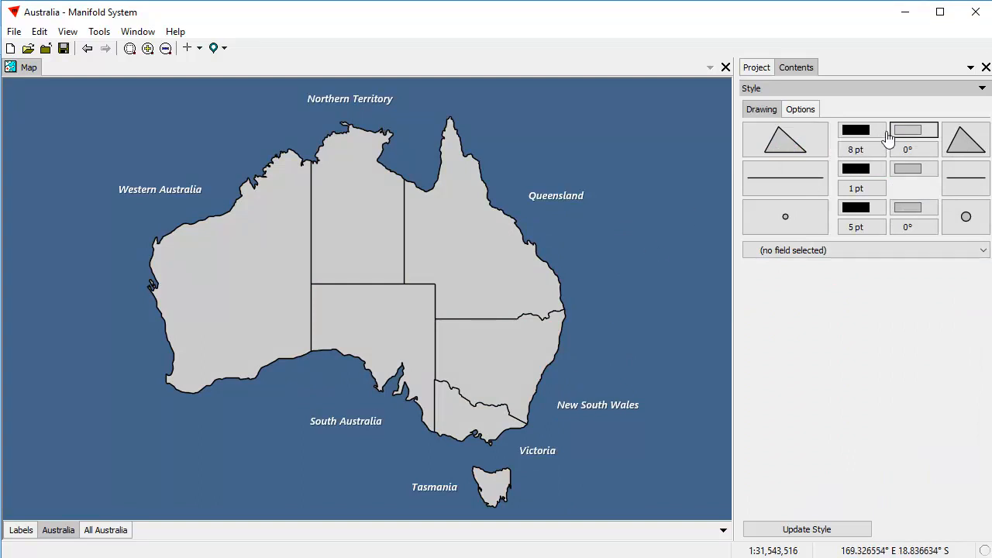
# Colour the states by unique name values with the Color Brewer CB Pastel palette.
pyautogui.click(837, 251)
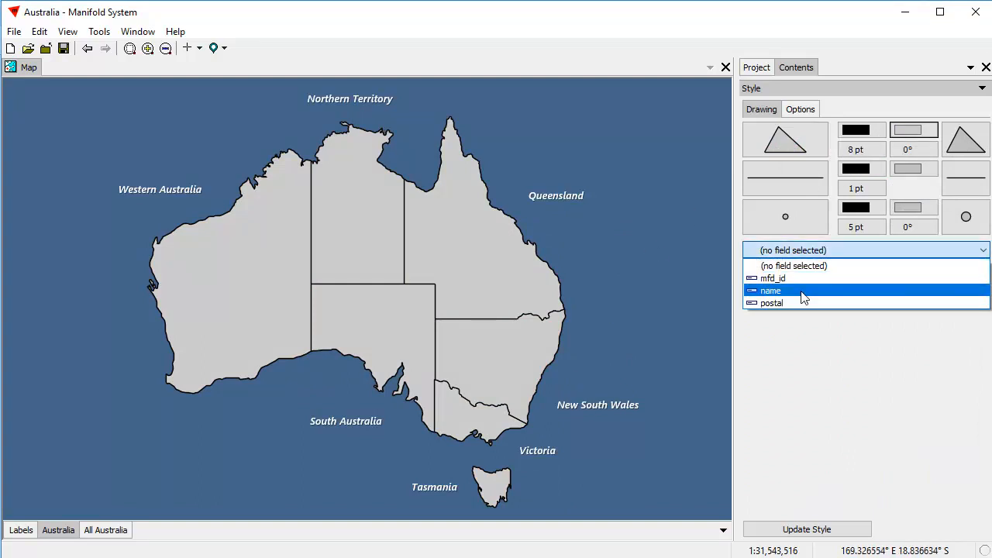
pyautogui.click(804, 291)
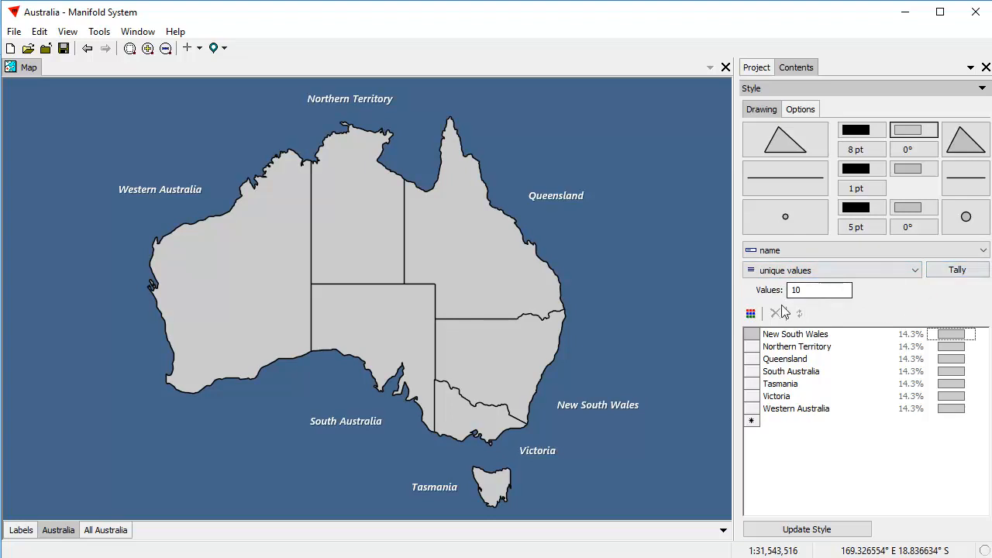
pyautogui.click(750, 313)
pyautogui.moveTo(781, 352)
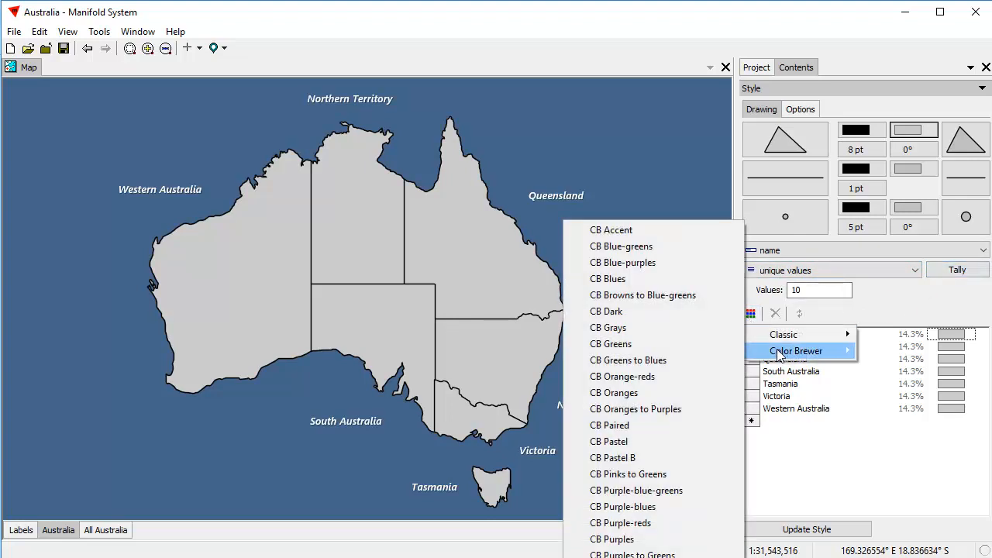
pyautogui.click(652, 441)
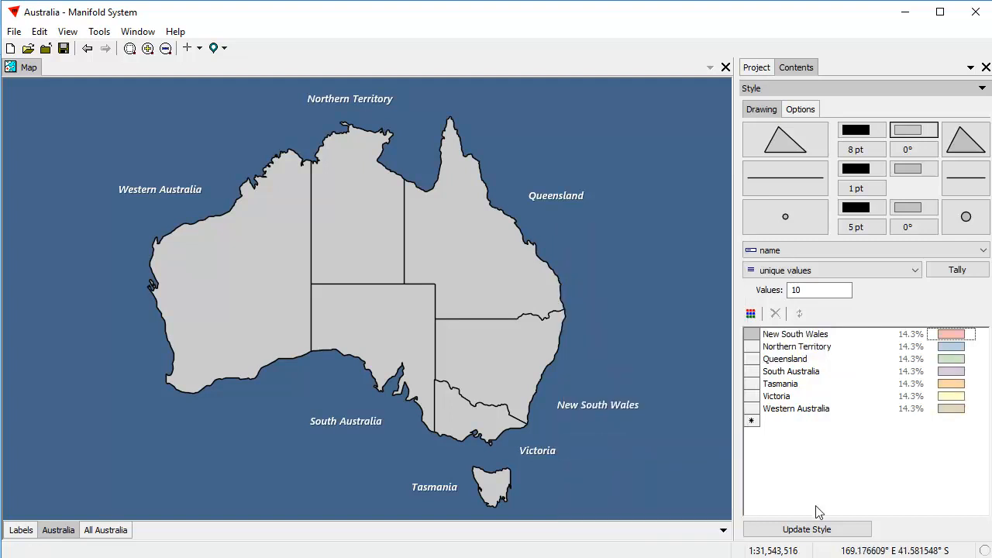
pyautogui.click(805, 533)
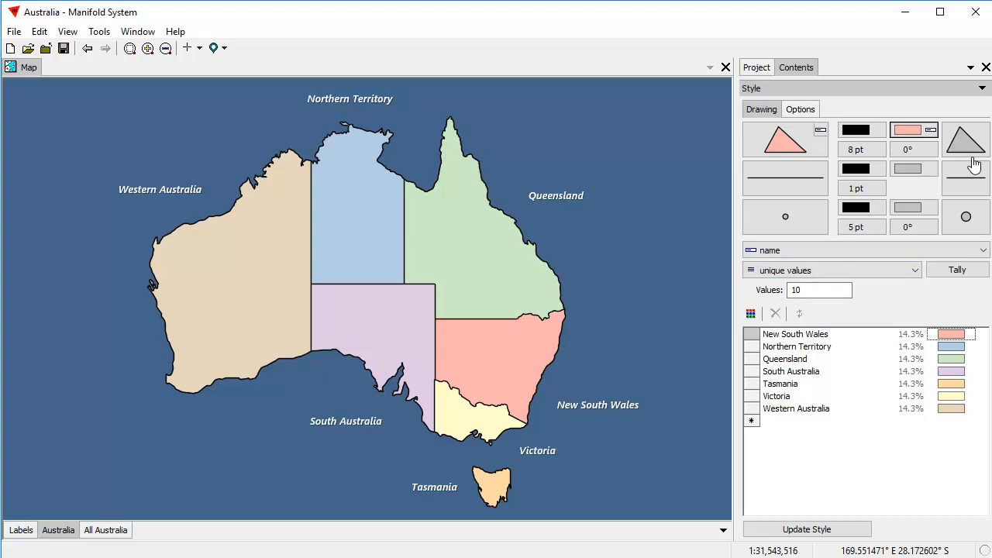
pyautogui.click(804, 153)
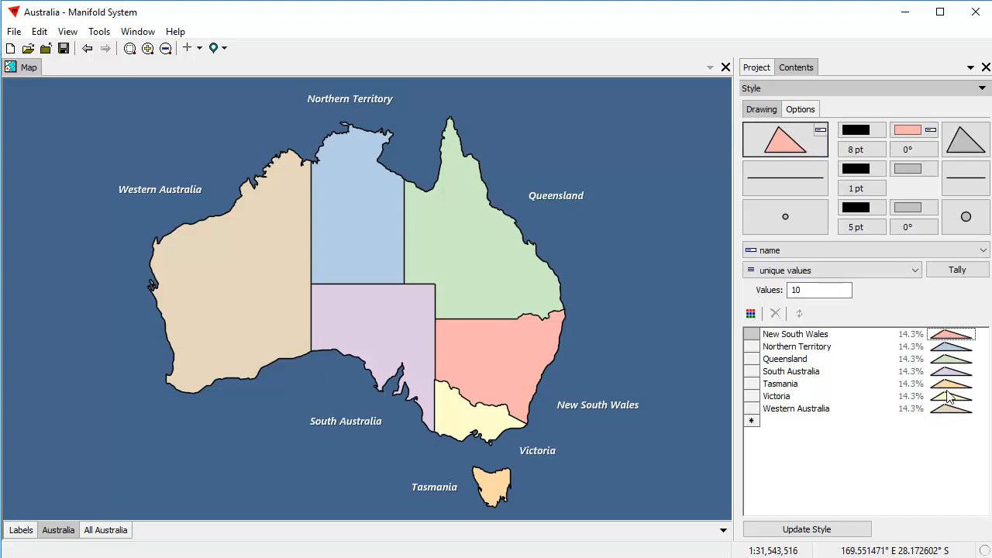
pyautogui.click(953, 342)
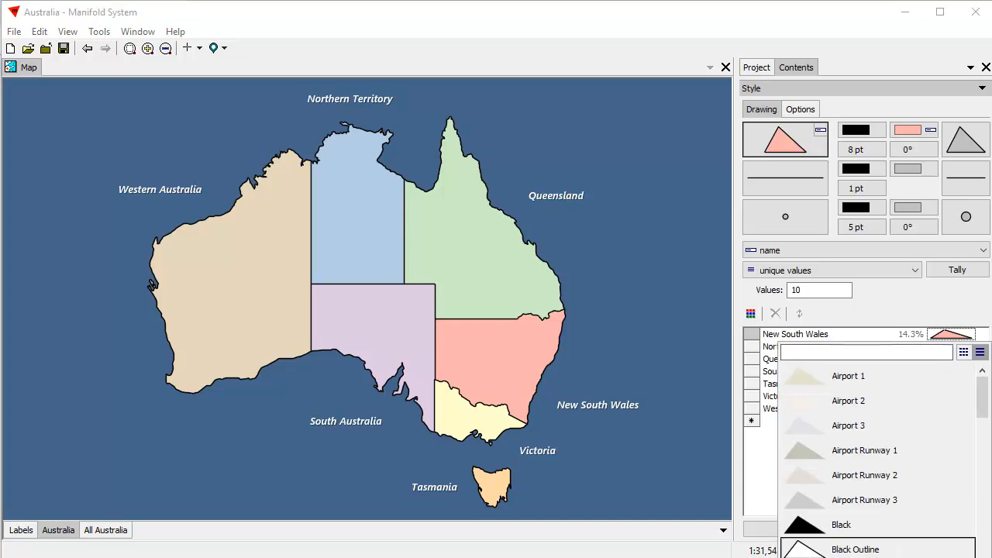
pyautogui.press('Escape')
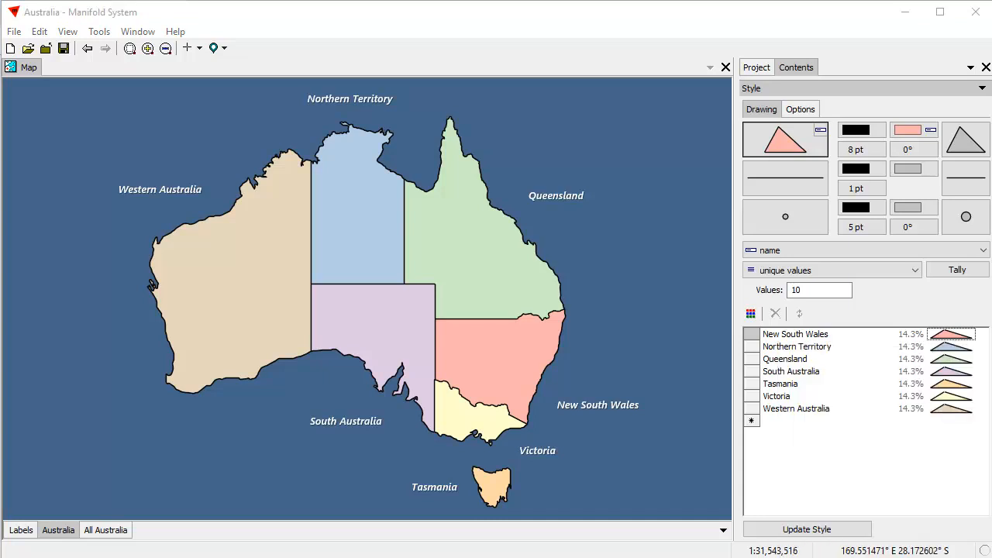
pyautogui.click(960, 335)
pyautogui.click(883, 557)
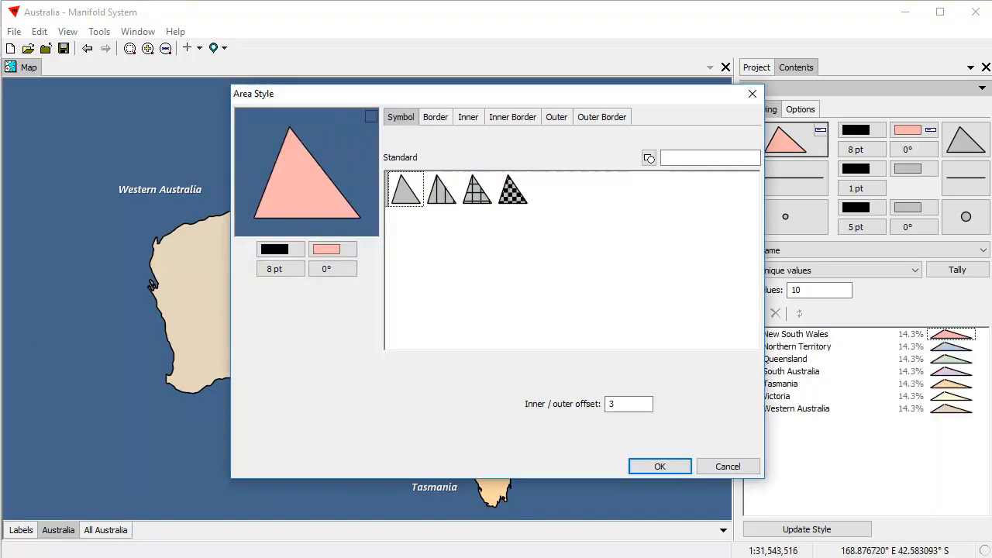
pyautogui.moveTo(533, 98)
pyautogui.mouseDown()
pyautogui.moveTo(545, 127)
pyautogui.moveTo(541, 115)
pyautogui.mouseUp()
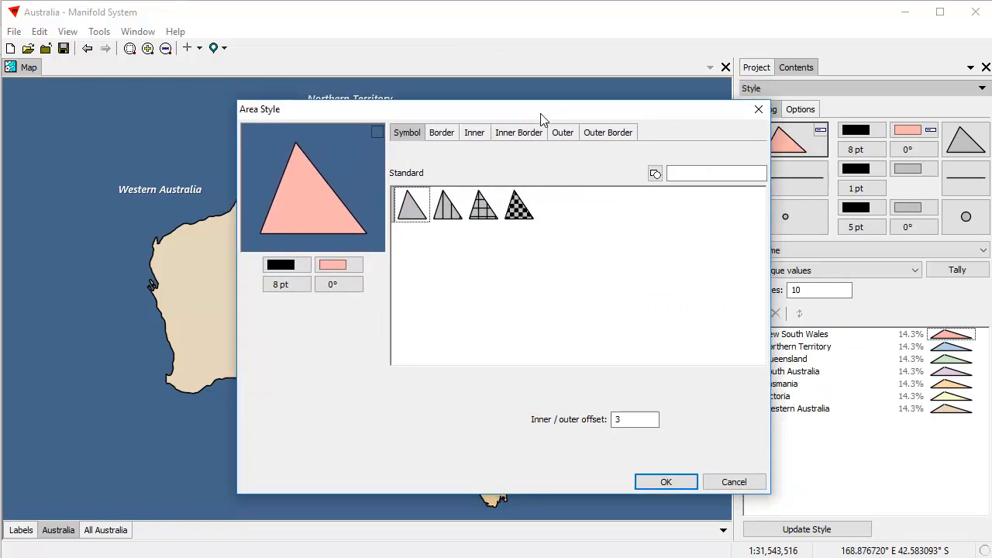
pyautogui.click(734, 484)
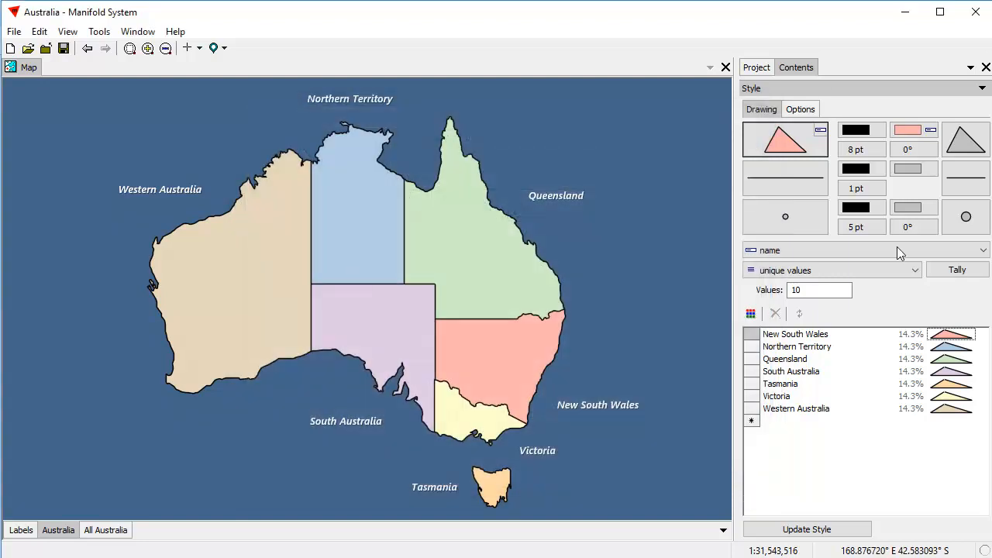
# Apply the vertical-line hatch fill symbol to the states with a 0.5 stroke.
pyautogui.click(974, 152)
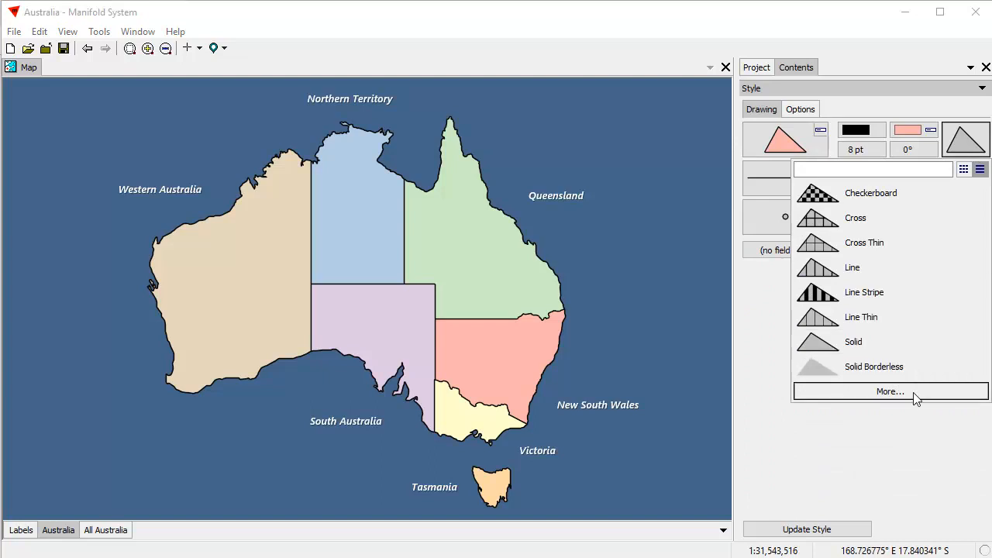
pyautogui.click(890, 391)
pyautogui.moveTo(489, 93); pyautogui.dragTo(705, 119)
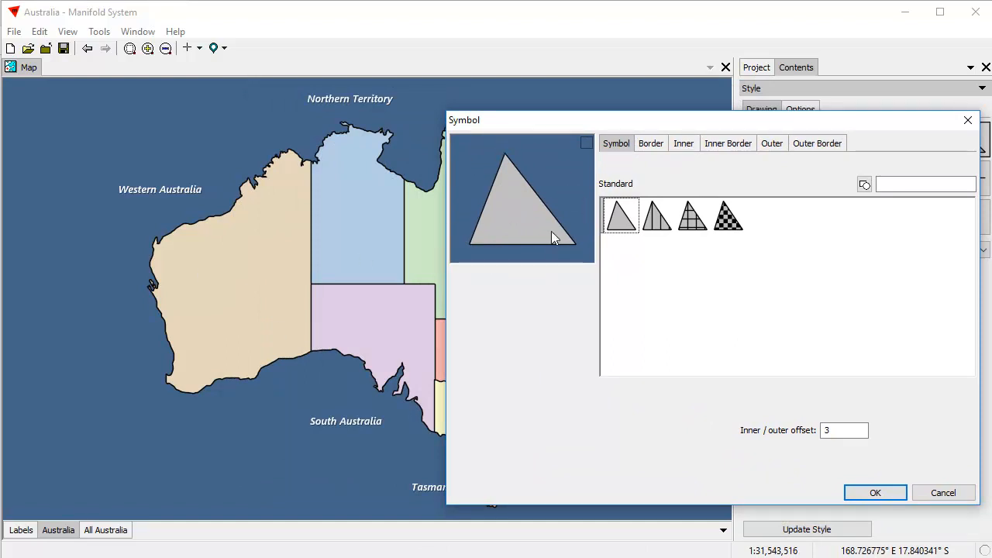
pyautogui.click(665, 232)
pyautogui.click(692, 226)
pyautogui.click(728, 223)
pyautogui.click(700, 224)
pyautogui.click(657, 236)
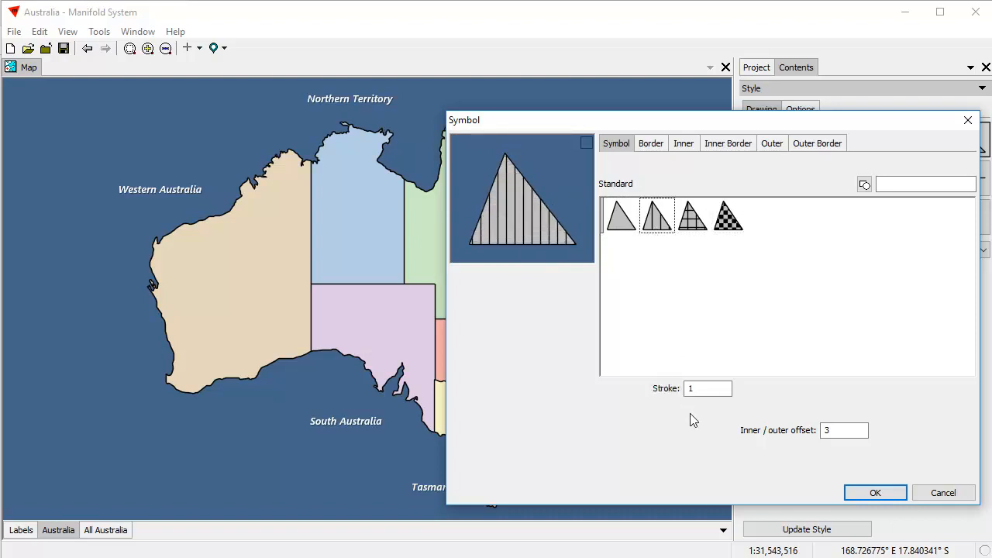
pyautogui.doubleClick(717, 389)
pyautogui.write('.5')
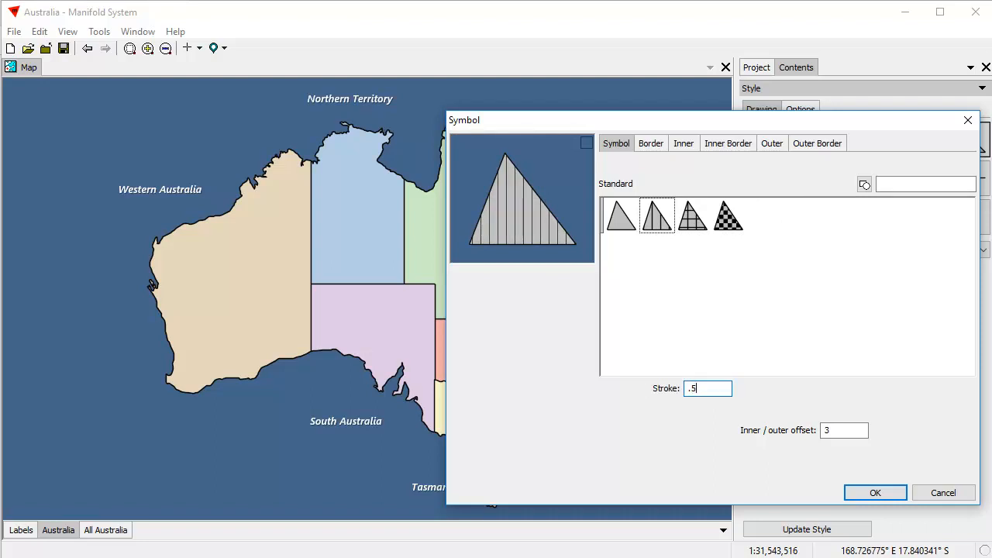
pyautogui.click(898, 496)
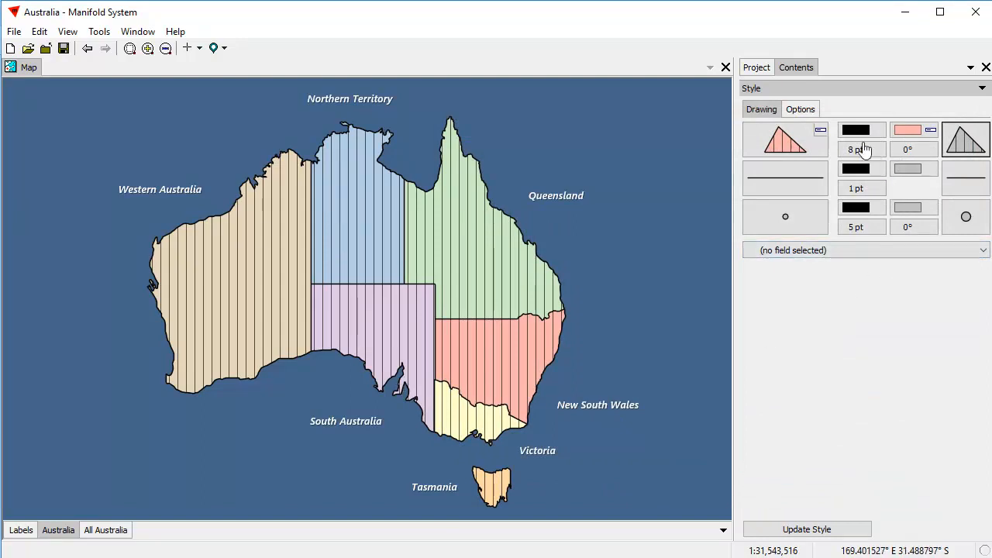
# Tilt the hatch lines to 15°, then settle on 30°.
pyautogui.click(919, 151)
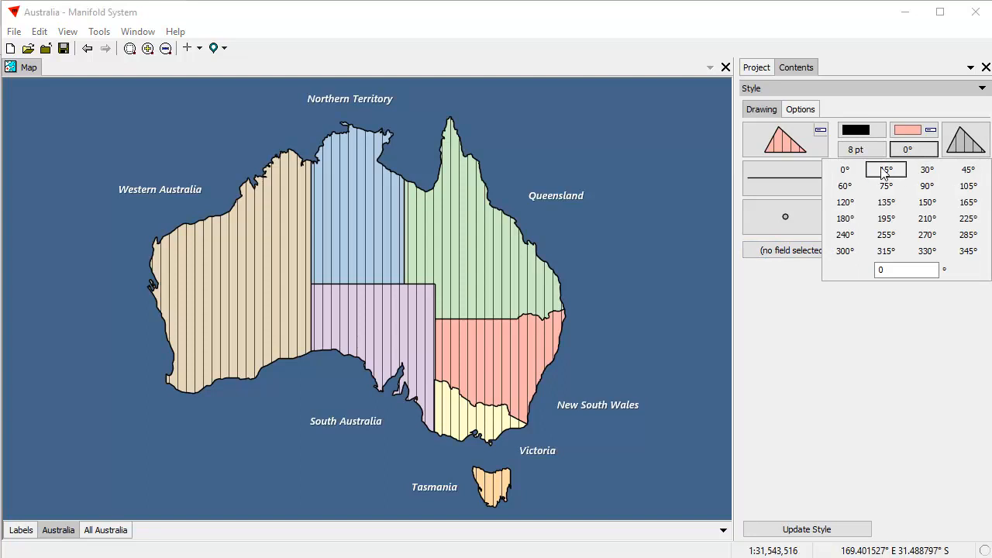
pyautogui.click(883, 171)
pyautogui.click(920, 152)
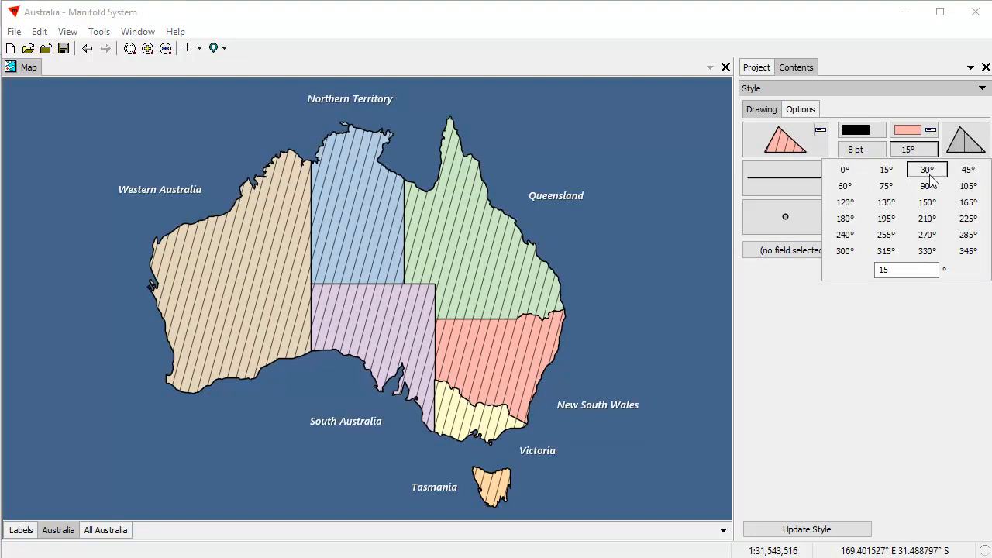
pyautogui.click(928, 172)
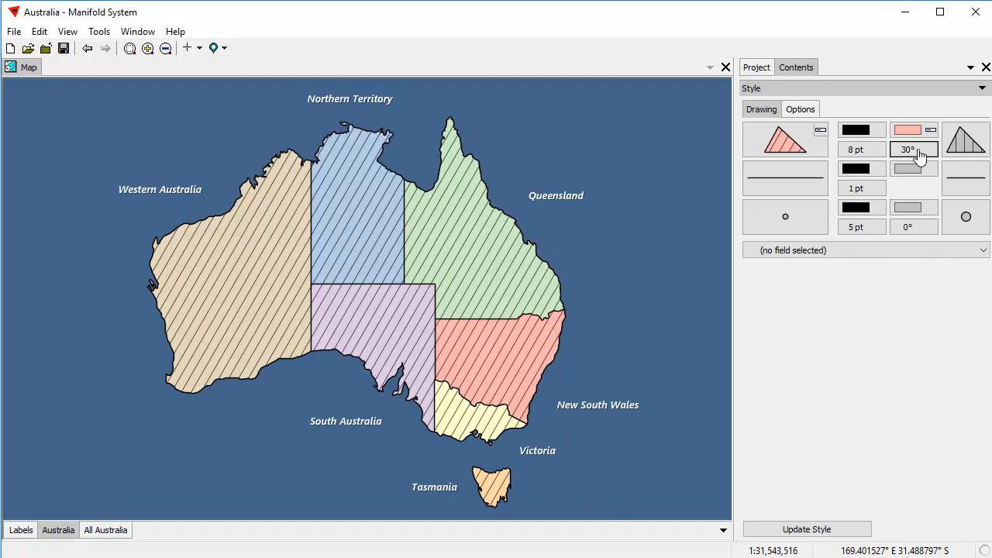
pyautogui.click(919, 152)
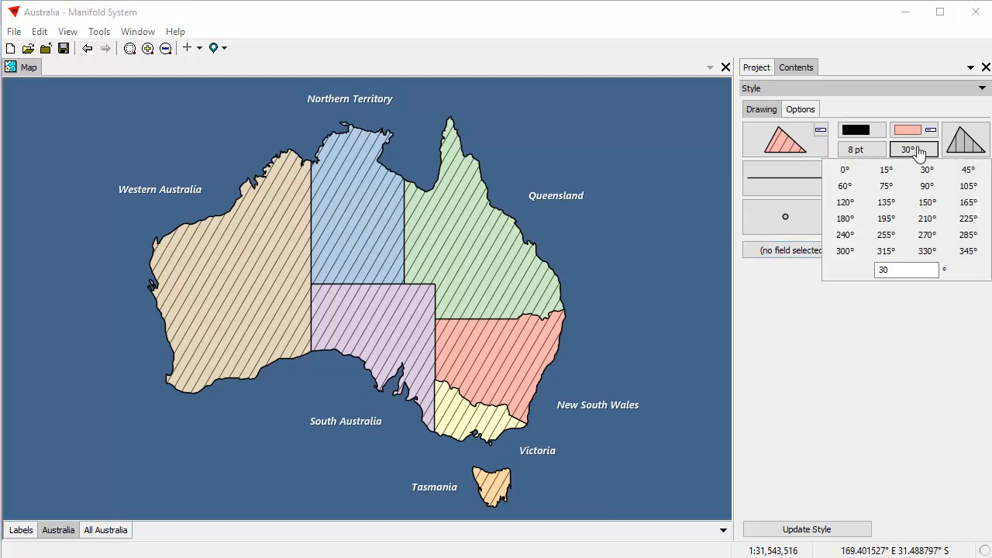
pyautogui.click(767, 250)
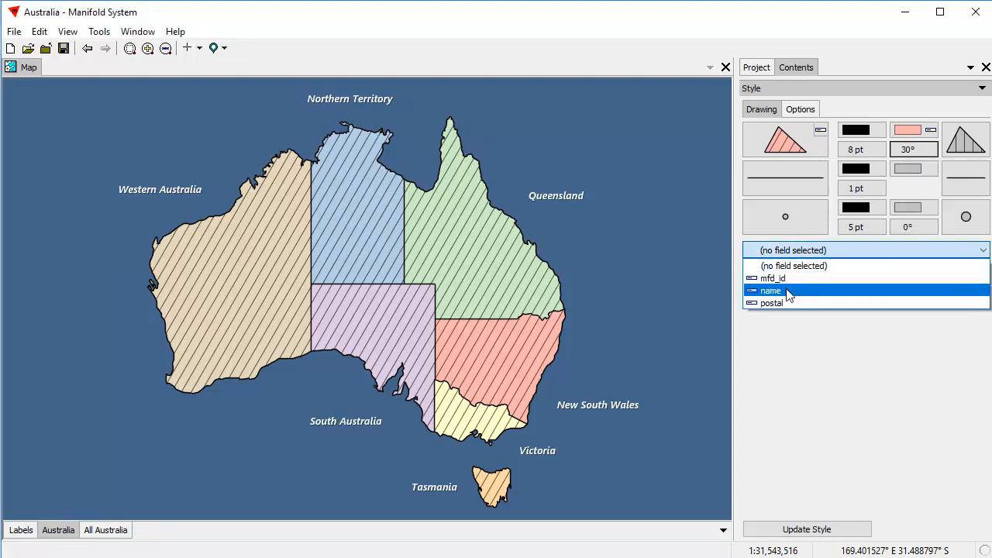
# Vary the hatch angle by state name, with New South Wales at 0° and Western Australia at 90°.
pyautogui.click(785, 288)
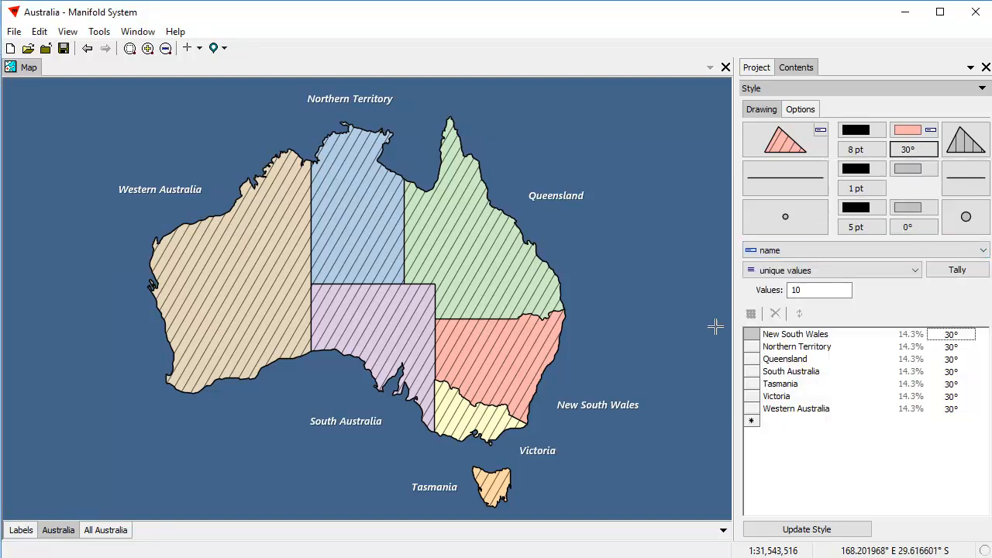
pyautogui.click(958, 337)
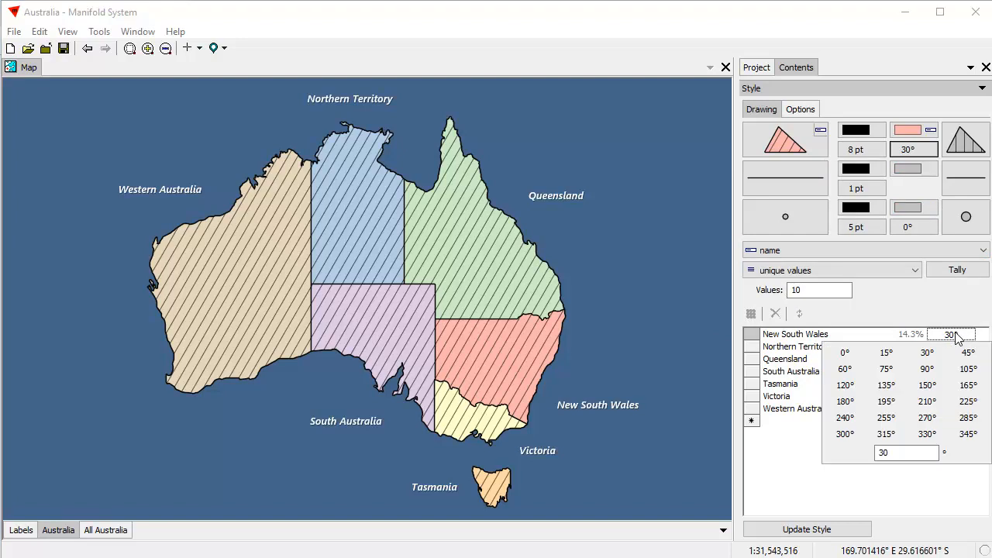
pyautogui.click(845, 351)
pyautogui.click(953, 414)
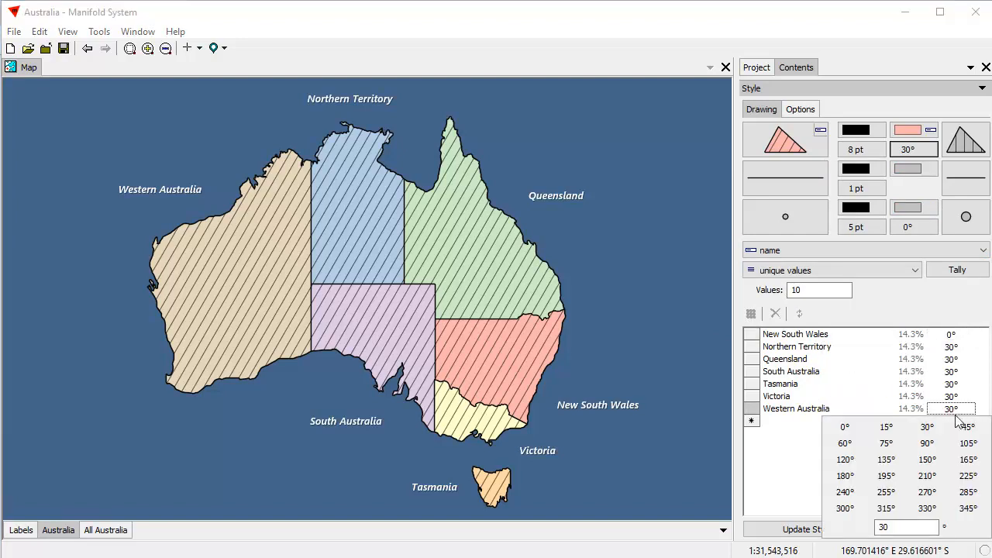
pyautogui.click(927, 443)
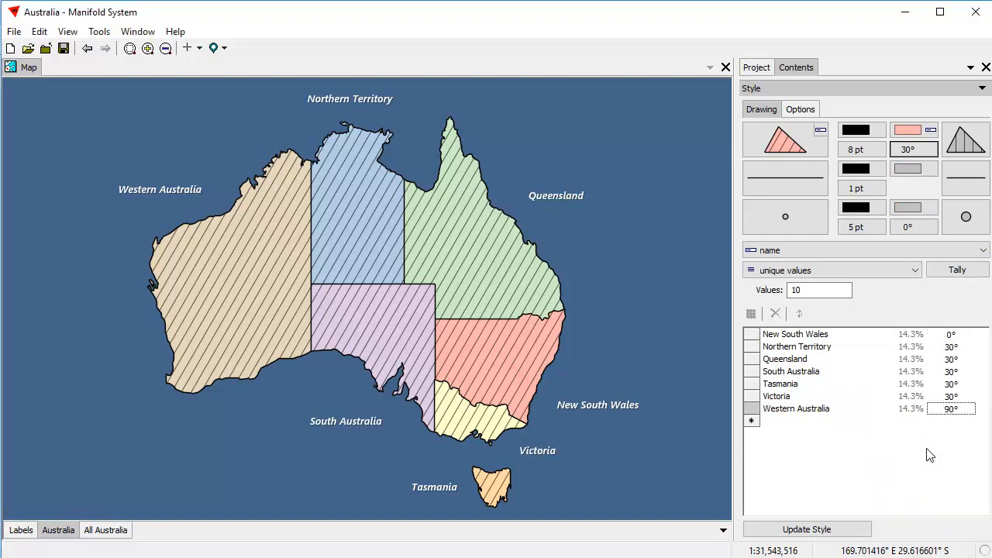
# Interpolate the angles across all seven states and update the style.
pyautogui.click(937, 385)
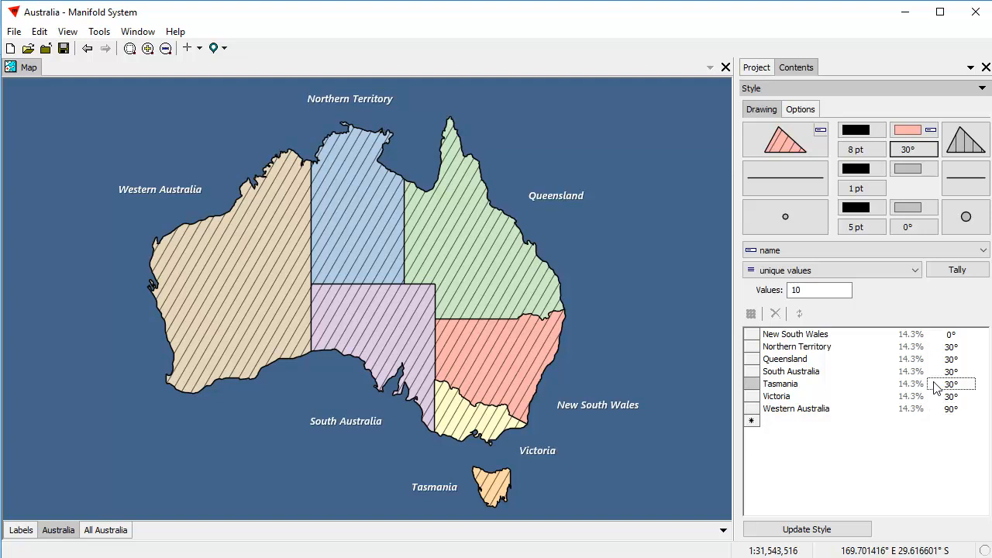
pyautogui.hotkey('ctrl', 'a')
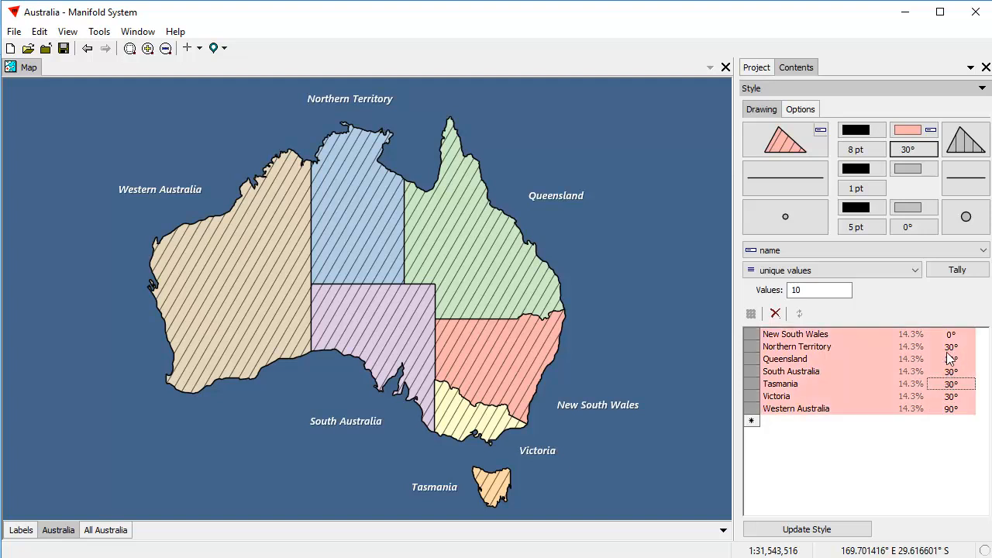
pyautogui.rightClick(951, 353)
pyautogui.click(953, 358)
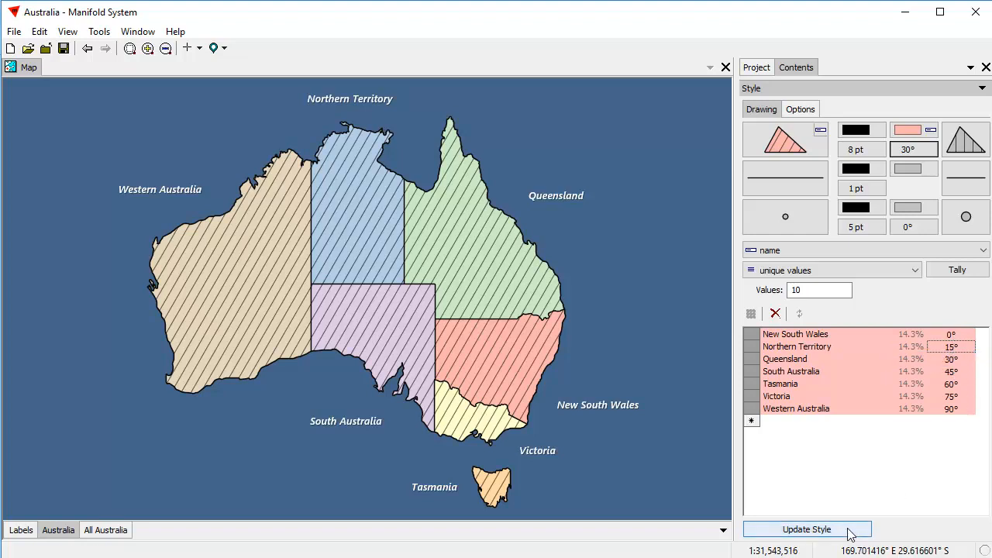
pyautogui.click(798, 532)
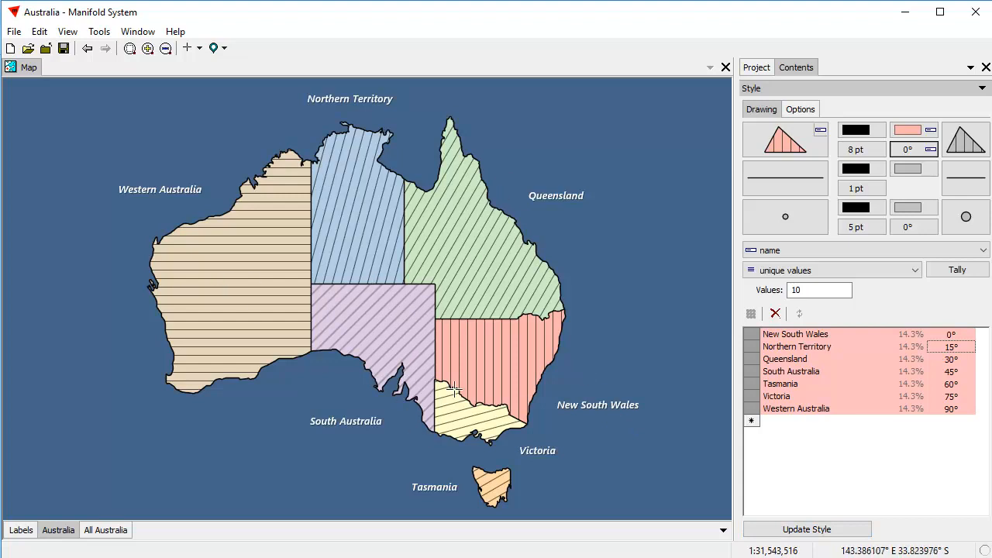
pyautogui.click(908, 155)
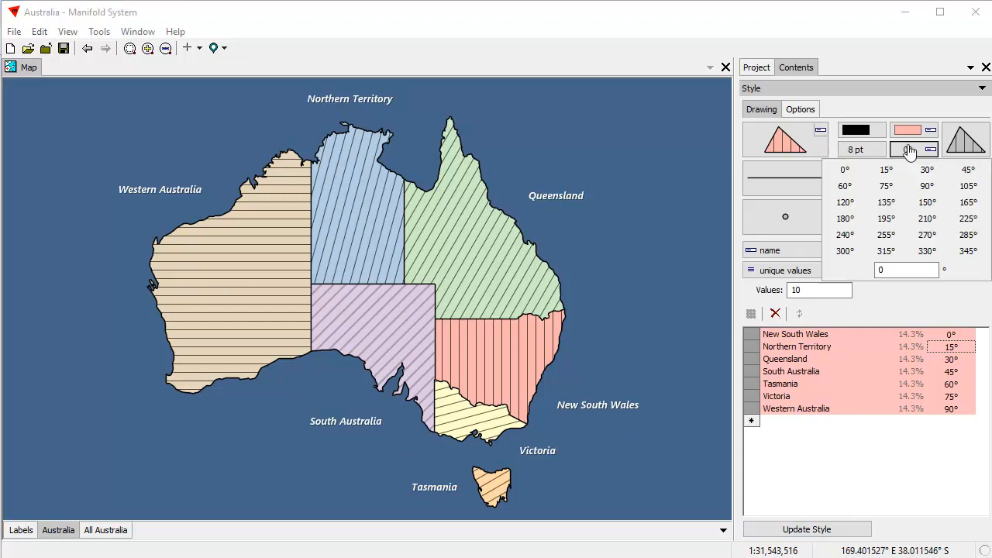
# Set a single 0° angle and replace the hatching with a plain solid fill symbol.
pyautogui.click(843, 169)
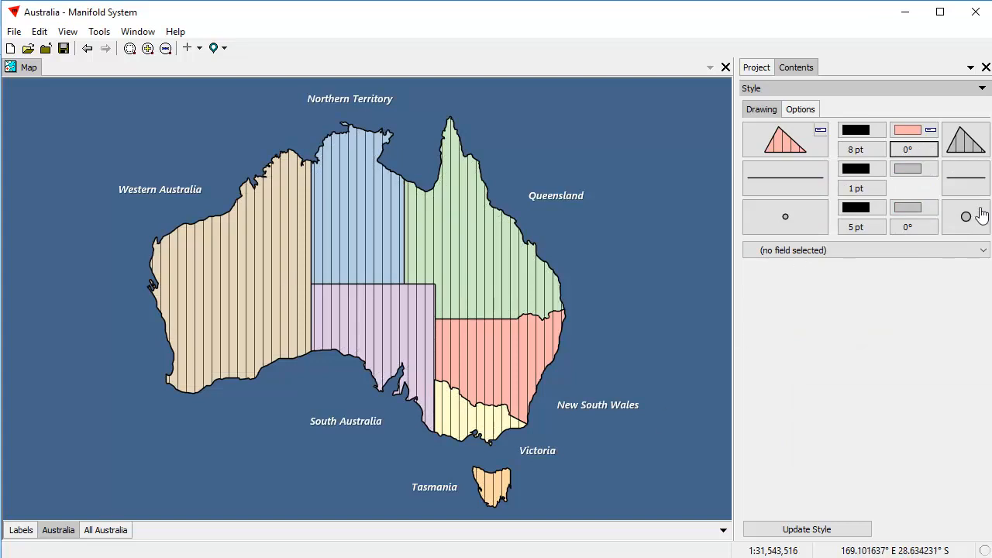
pyautogui.click(969, 141)
pyautogui.click(865, 387)
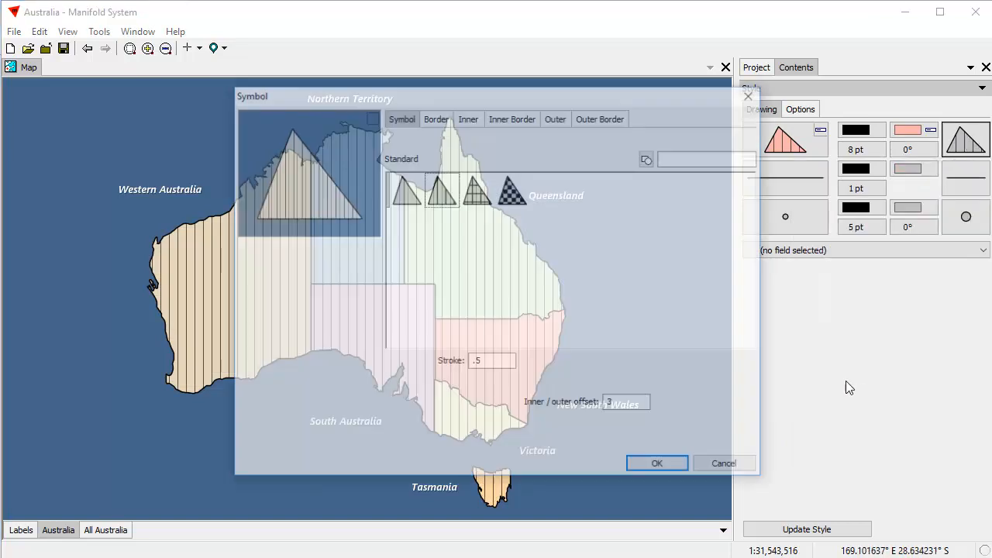
pyautogui.click(406, 190)
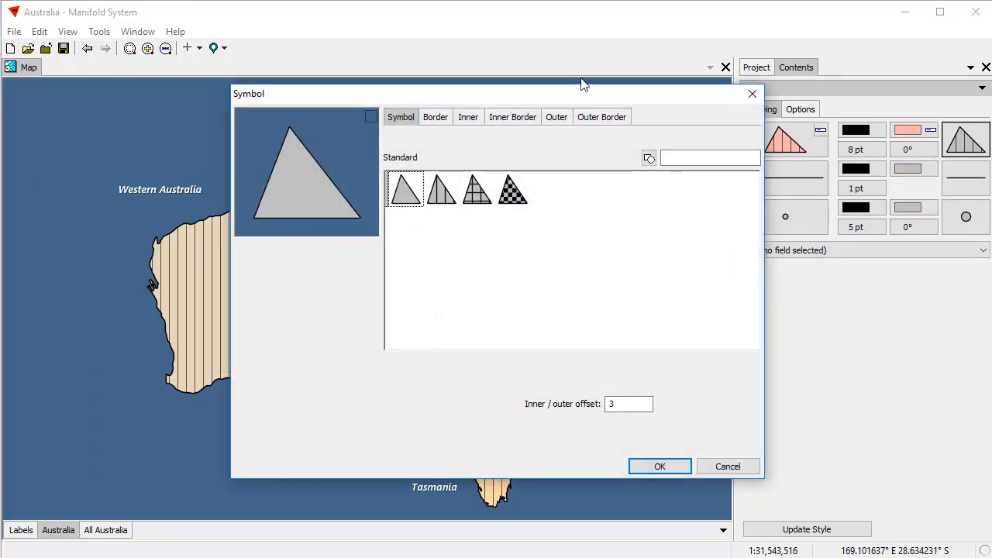
pyautogui.moveTo(518, 99); pyautogui.dragTo(719, 125)
pyautogui.click(879, 491)
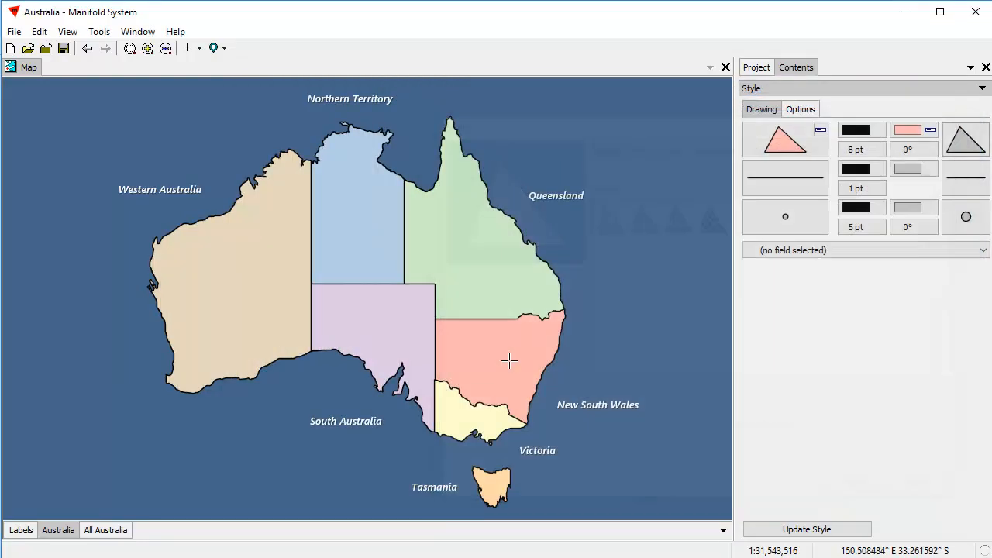
pyautogui.click(930, 164)
# Set the fill symbol's border width to 2% with the small-circle border style.
pyautogui.click(870, 390)
pyautogui.moveTo(479, 103); pyautogui.dragTo(638, 124)
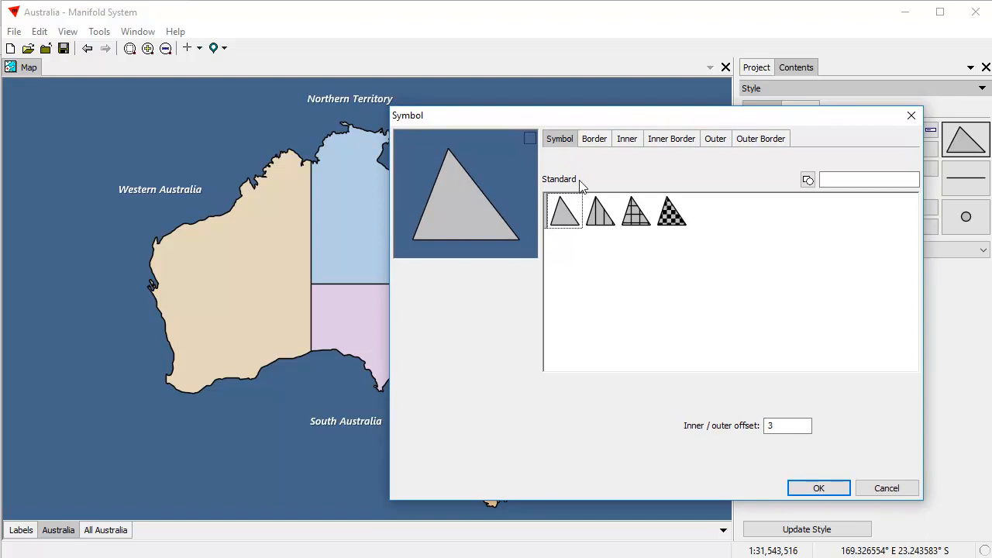
pyautogui.click(598, 143)
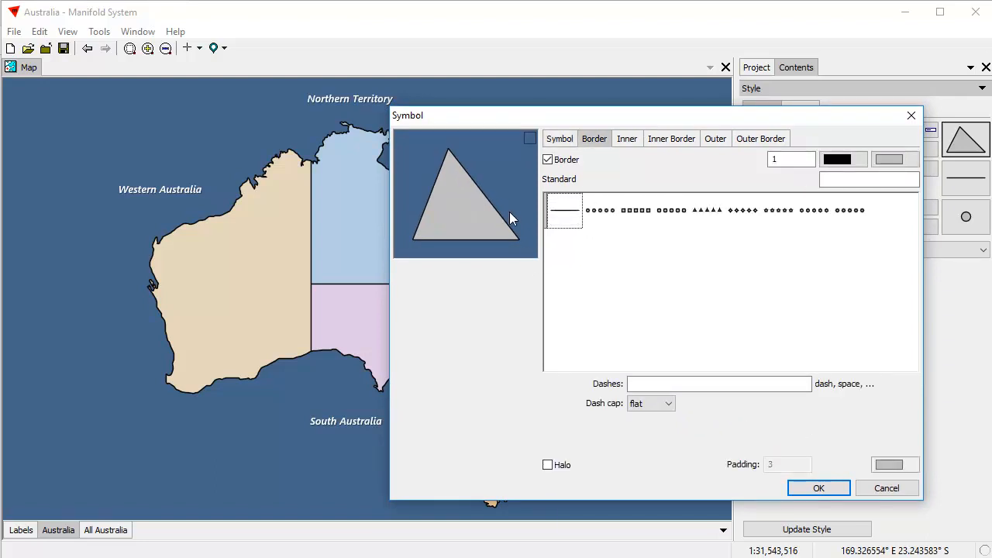
pyautogui.doubleClick(804, 159)
pyautogui.write('3')
pyautogui.doubleClick(770, 159)
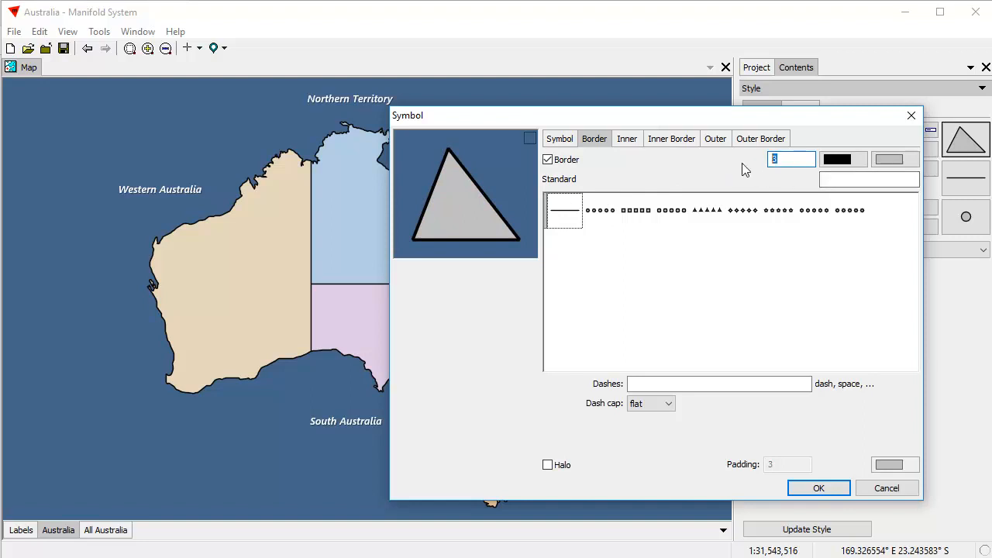
pyautogui.write('4')
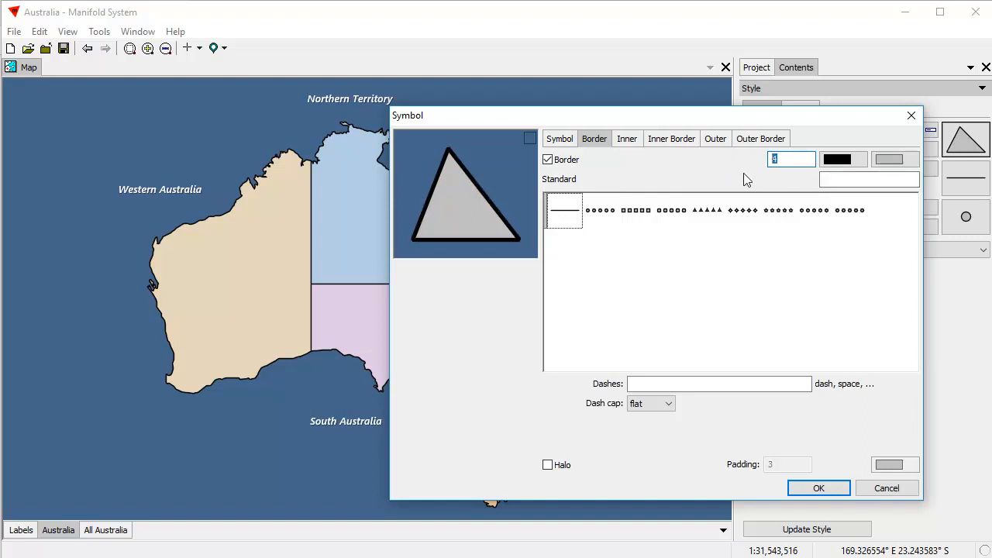
pyautogui.write('30')
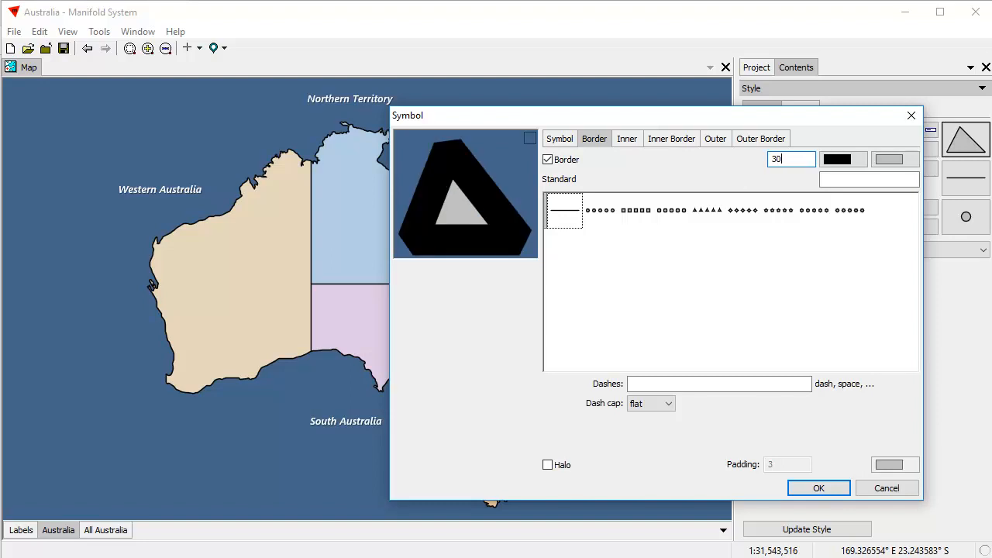
pyautogui.write('%')
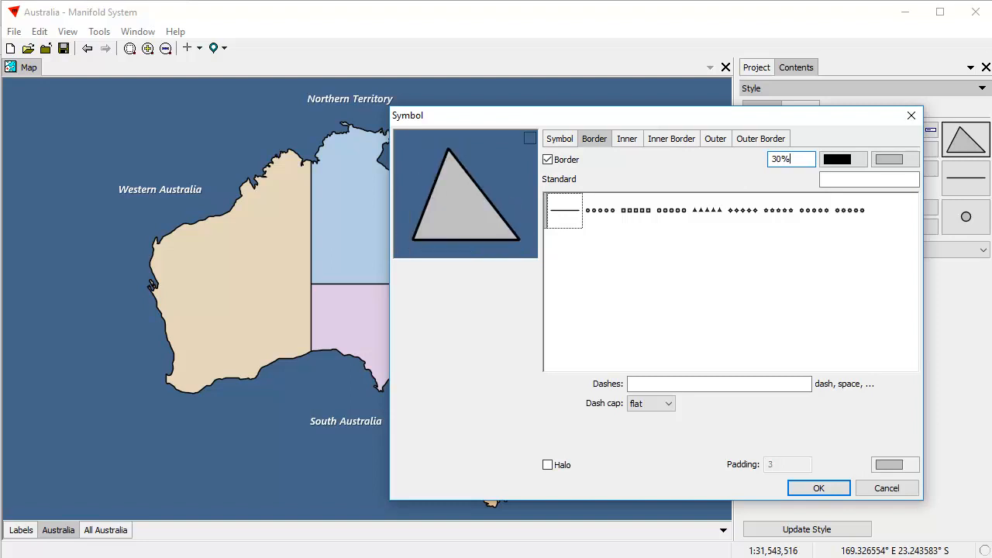
pyautogui.doubleClick(775, 159)
pyautogui.write('2')
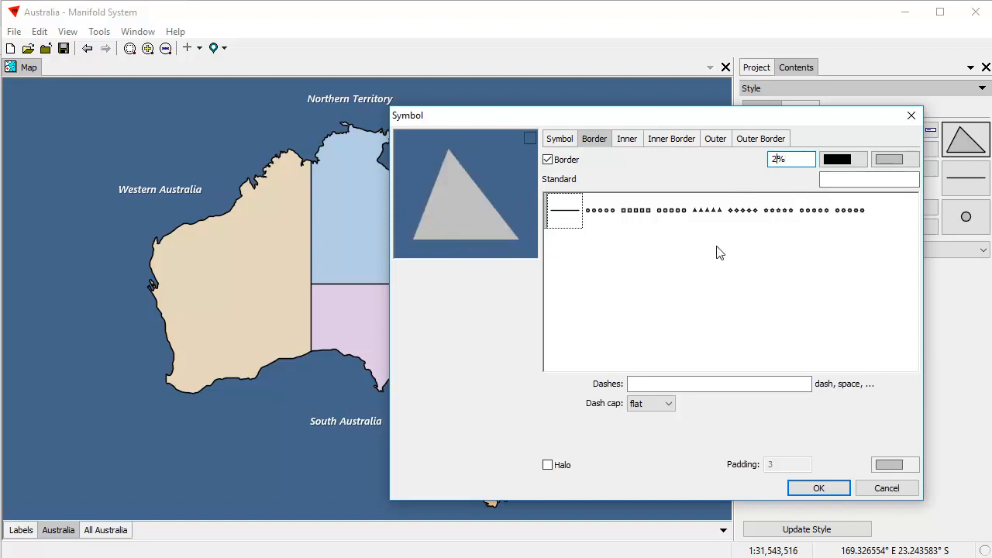
pyautogui.click(601, 213)
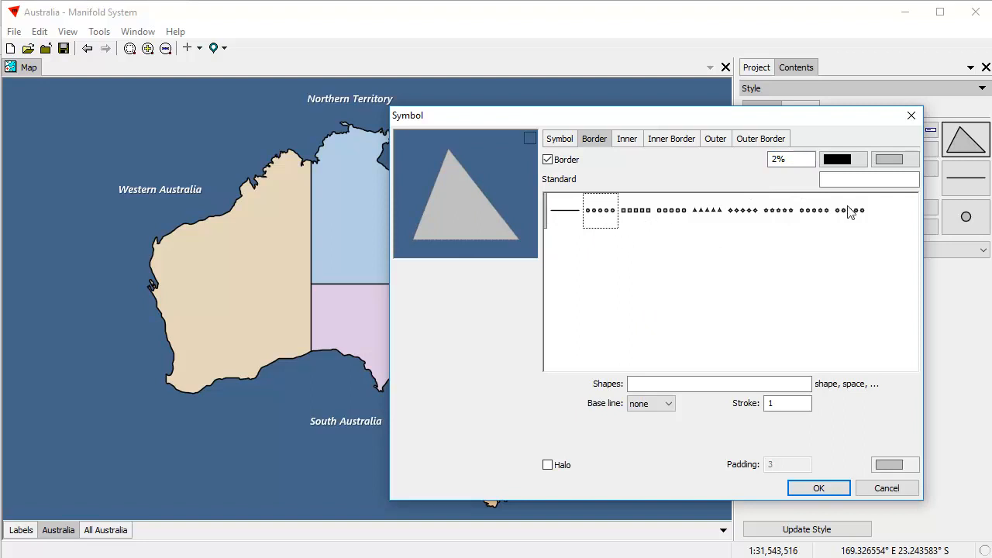
# Give the state borders width 2, a solid line style and a 5,5 dash pattern.
pyautogui.click(790, 159)
pyautogui.write('2')
pyautogui.click(637, 213)
pyautogui.click(679, 217)
pyautogui.click(709, 214)
pyautogui.click(744, 214)
pyautogui.click(776, 215)
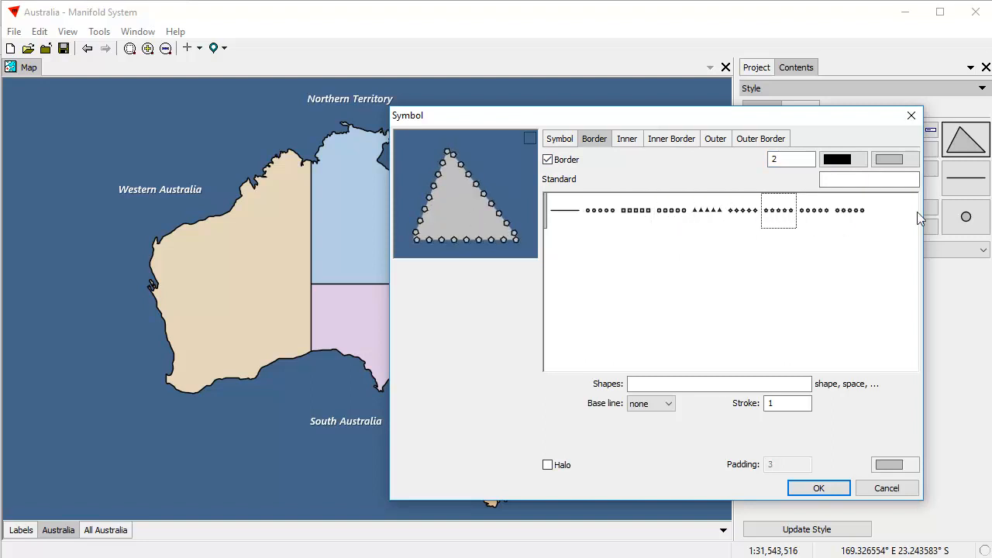
pyautogui.click(562, 212)
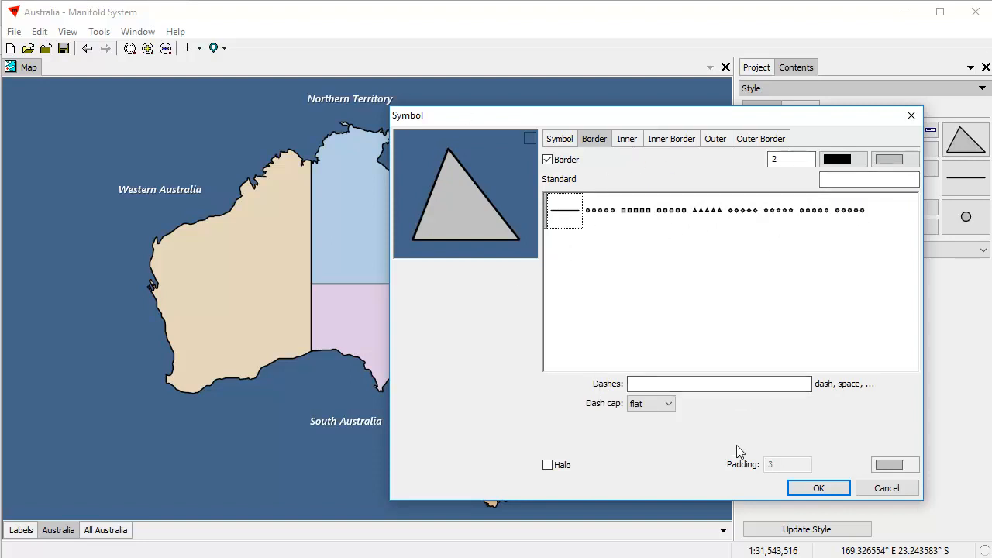
pyautogui.click(631, 381)
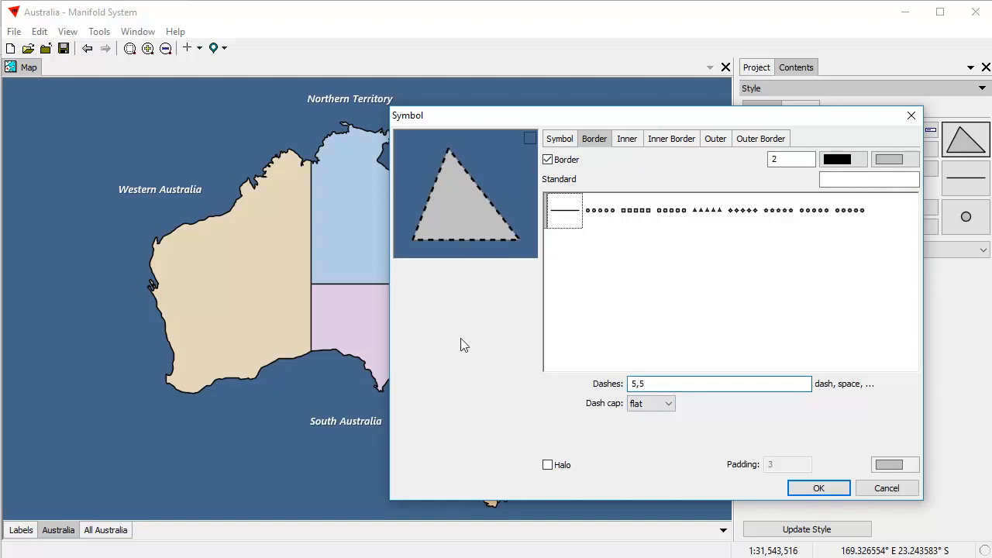
pyautogui.click(815, 490)
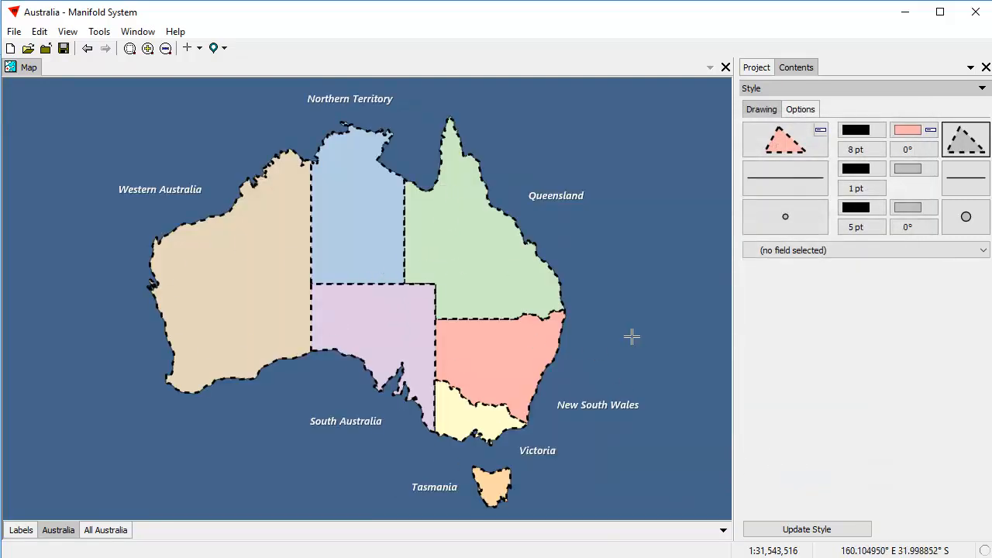
# Add a white halo with 0.01 padding to the dashed state borders.
pyautogui.click(974, 153)
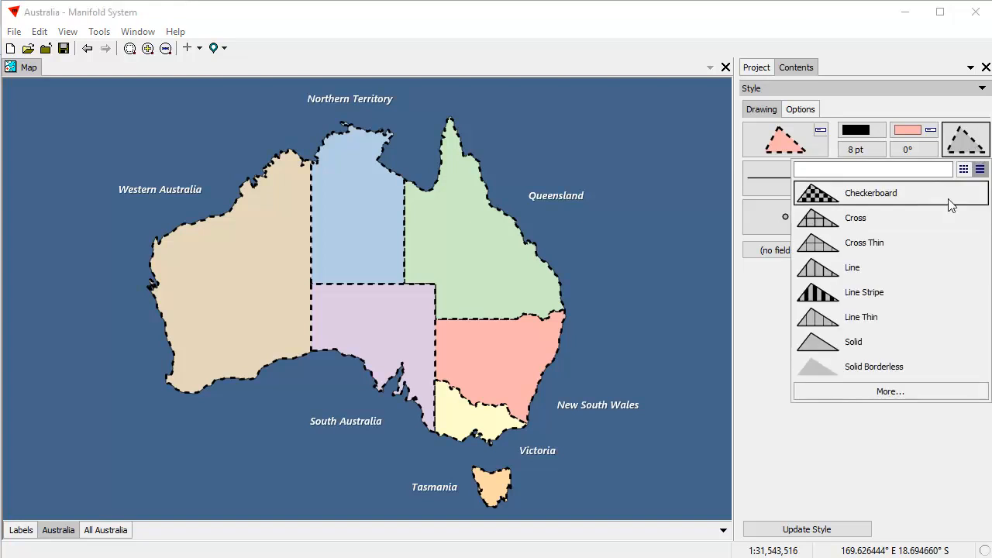
pyautogui.click(918, 392)
pyautogui.click(445, 122)
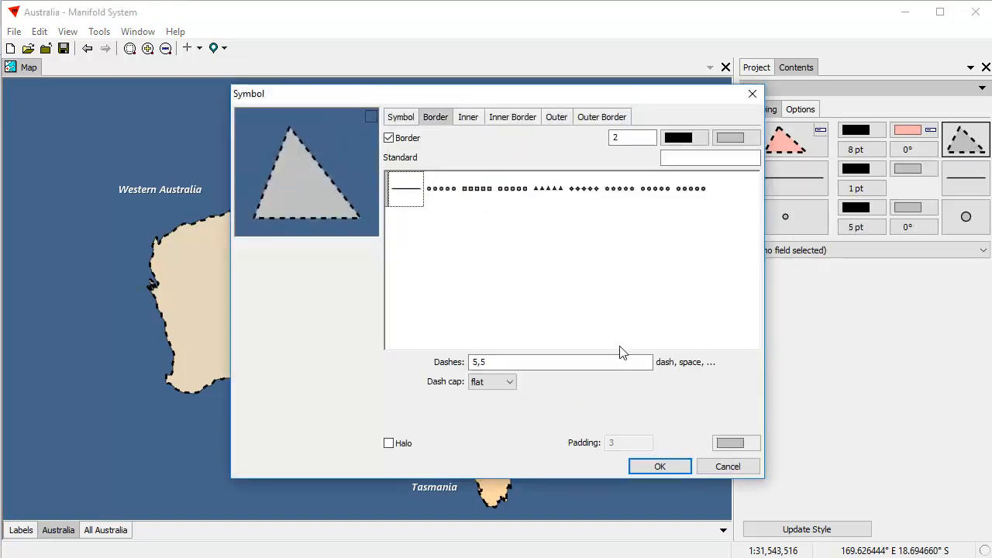
pyautogui.click(388, 443)
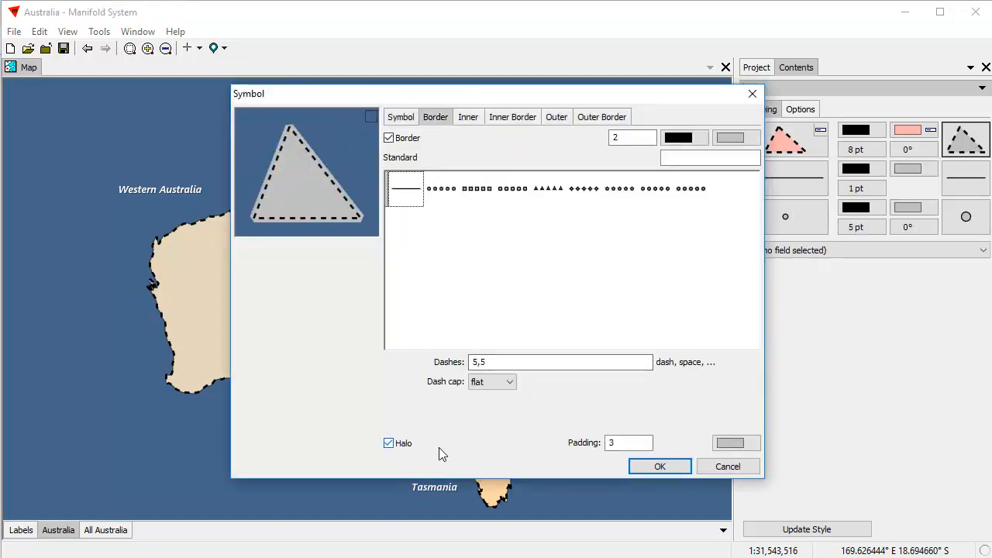
pyautogui.click(730, 442)
pyautogui.click(764, 451)
pyautogui.moveTo(624, 444); pyautogui.dragTo(535, 443)
pyautogui.write('.01')
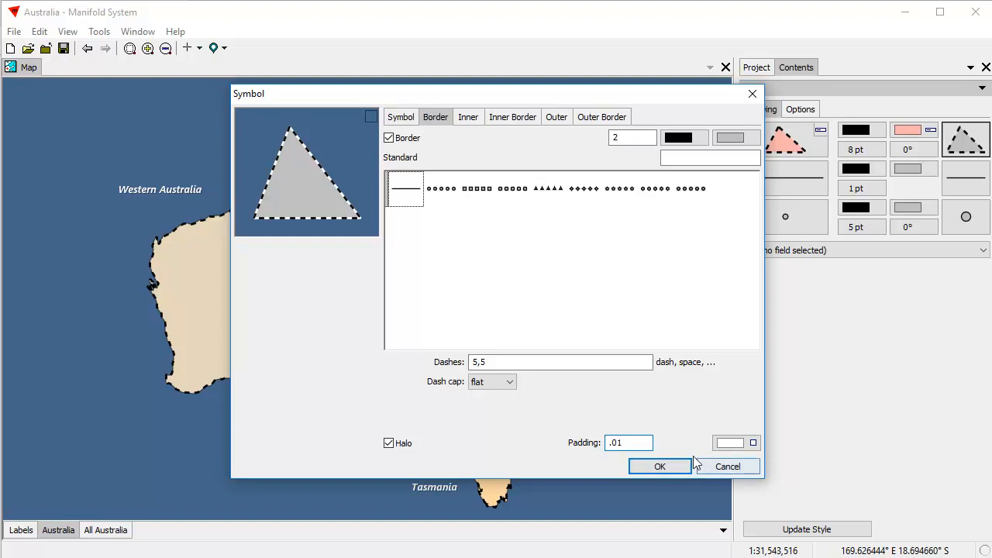
pyautogui.click(660, 466)
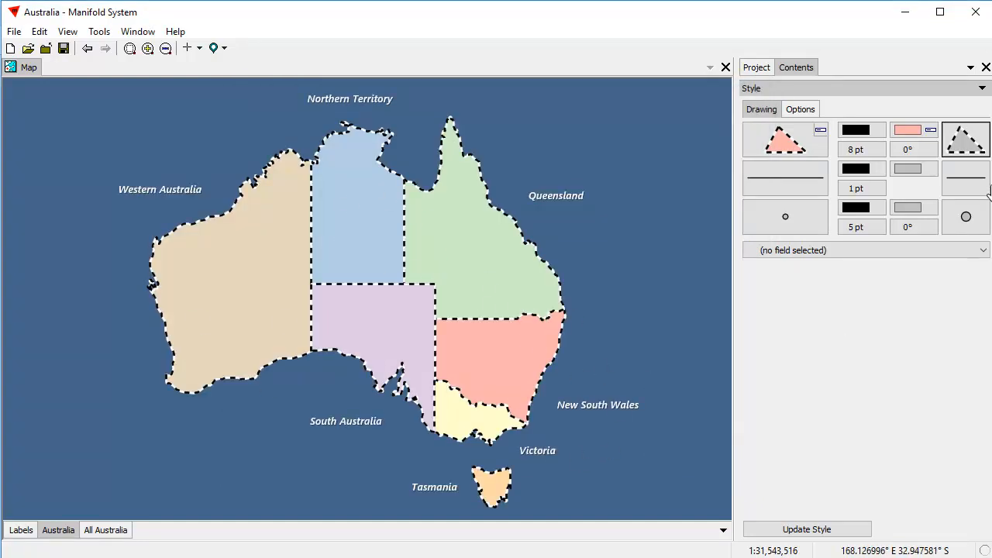
pyautogui.click(972, 147)
# Make the dashed state borders red with a black halo.
pyautogui.click(908, 392)
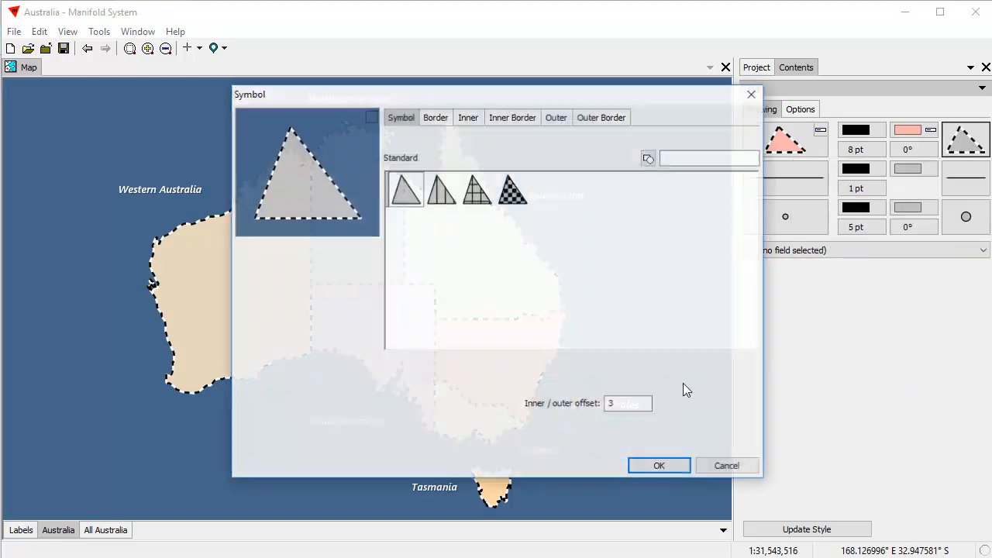
pyautogui.click(434, 117)
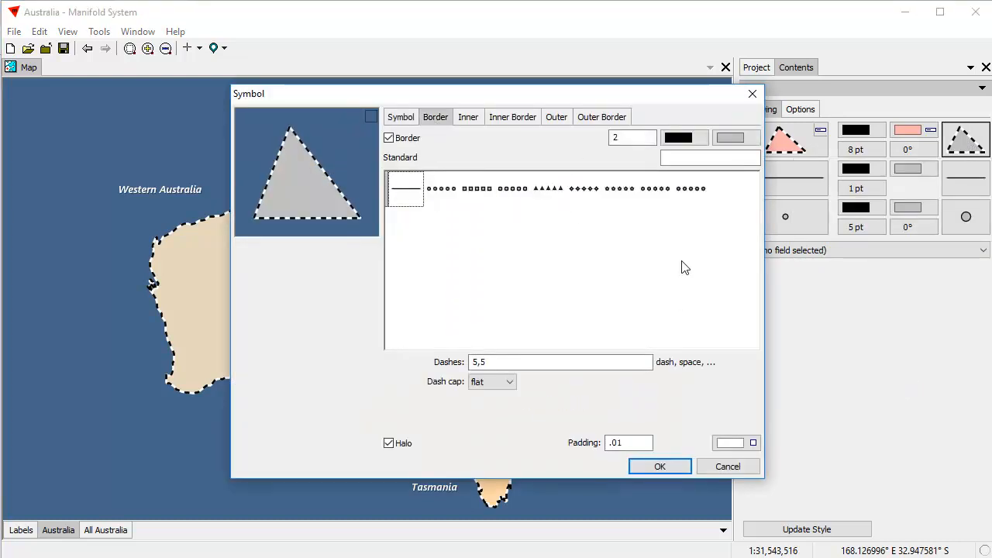
pyautogui.click(682, 139)
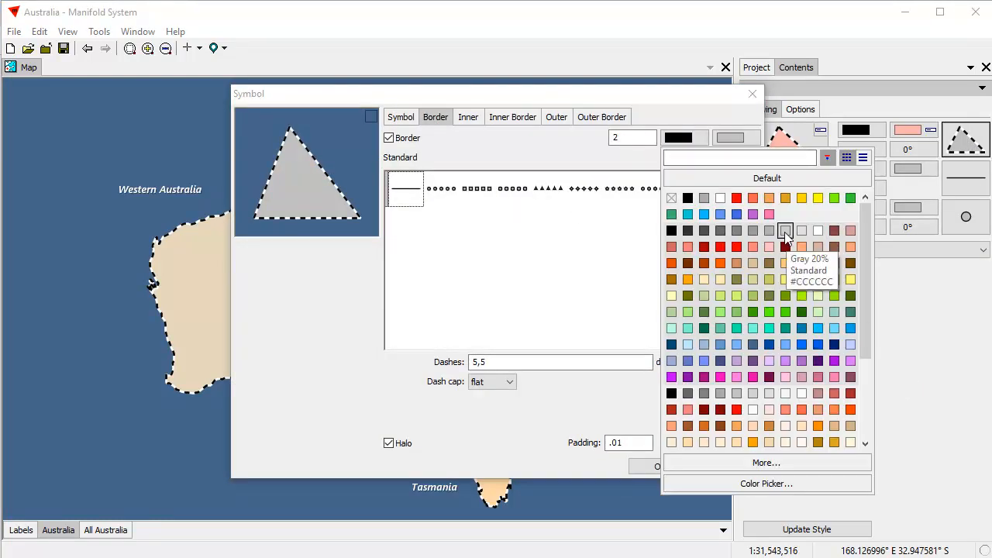
pyautogui.click(753, 214)
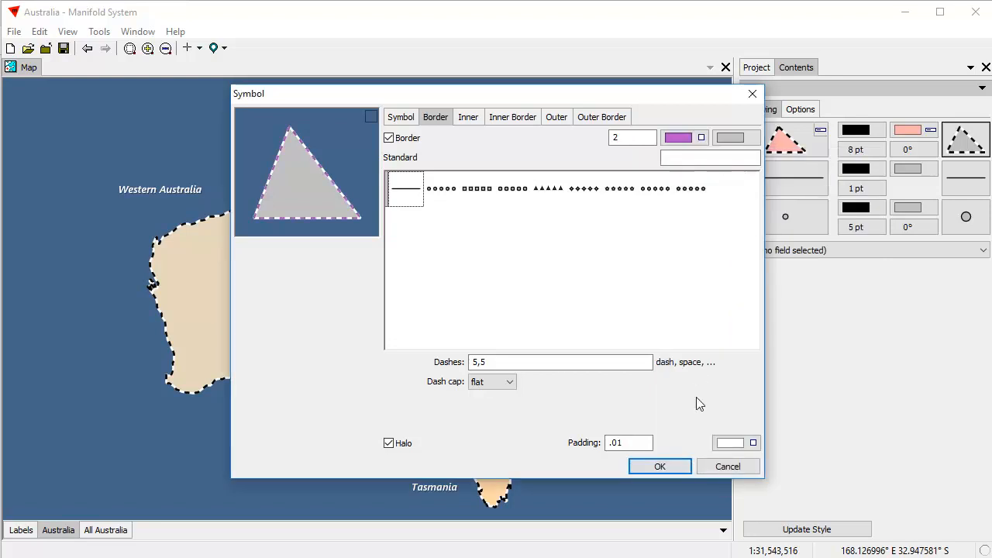
pyautogui.click(738, 450)
pyautogui.click(739, 465)
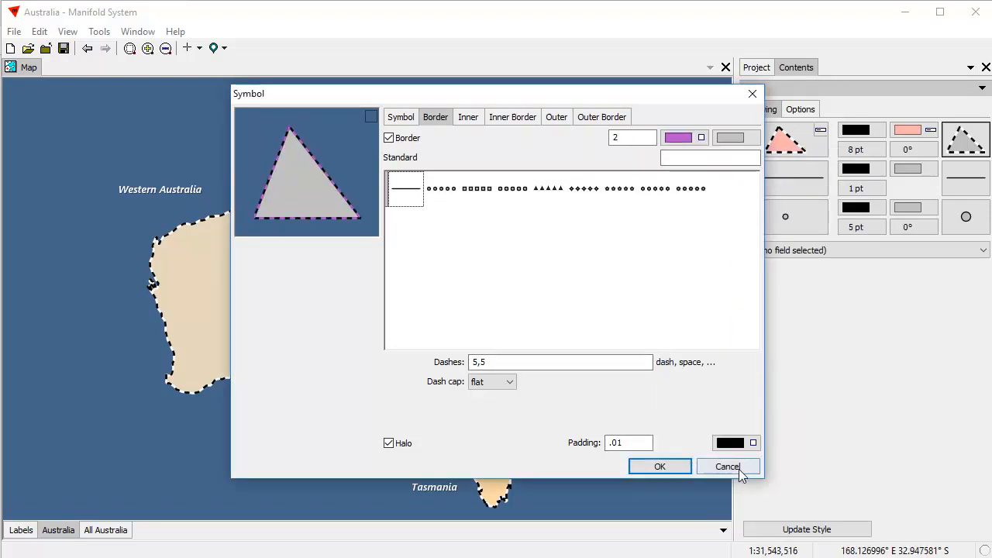
pyautogui.click(679, 138)
pyautogui.click(722, 230)
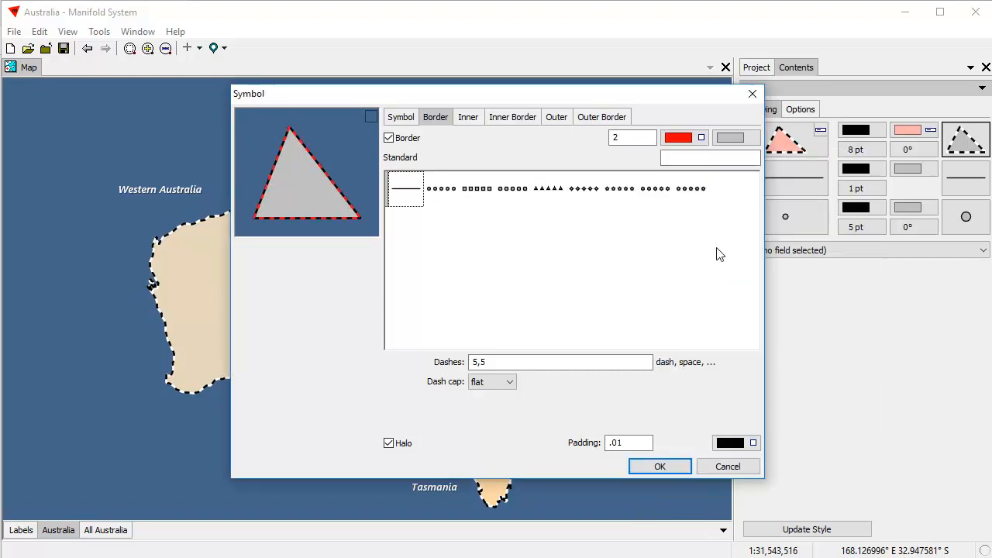
pyautogui.click(675, 467)
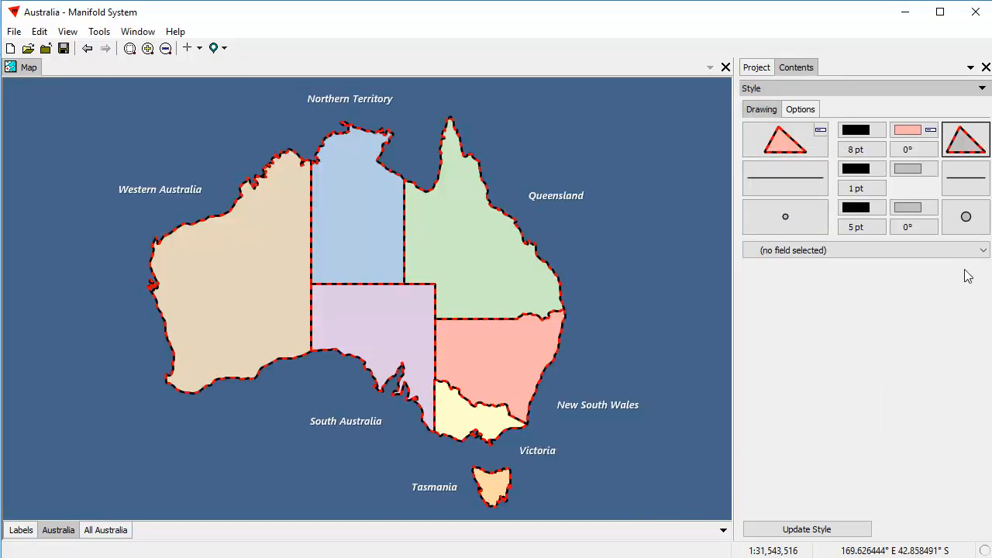
pyautogui.click(969, 144)
# Make the state border colour black in the area symbol's border settings.
pyautogui.click(844, 394)
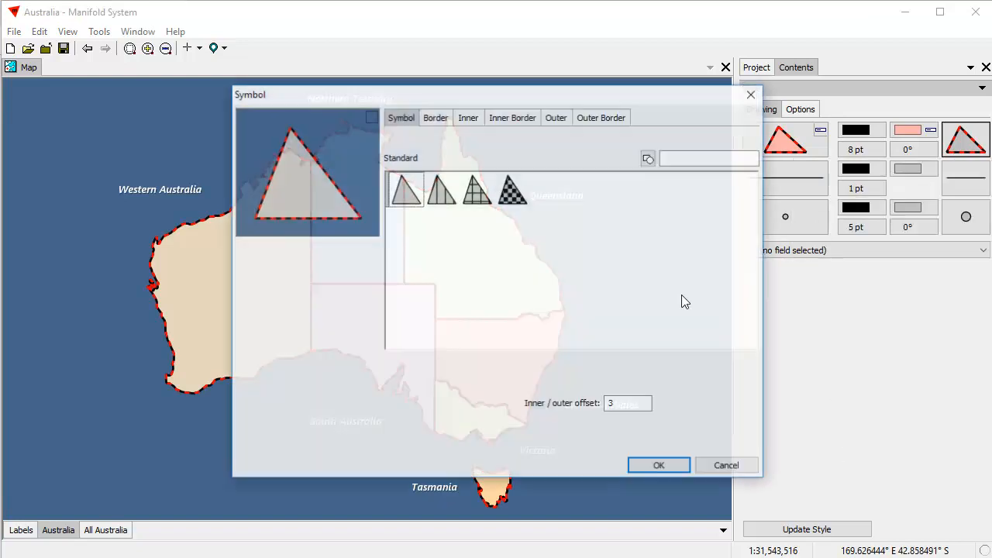
pyautogui.click(435, 118)
pyautogui.moveTo(468, 104); pyautogui.dragTo(613, 146)
pyautogui.click(510, 178)
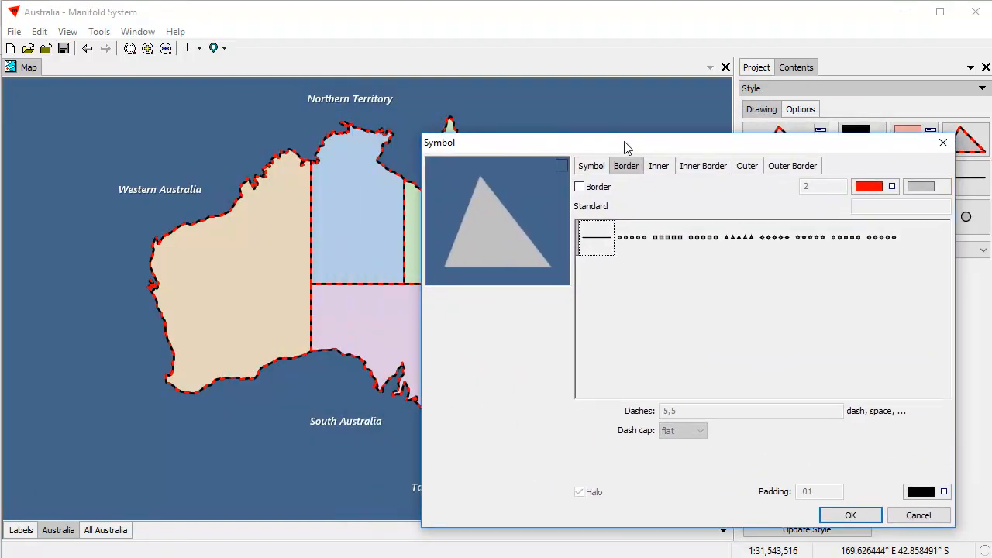
pyautogui.click(578, 187)
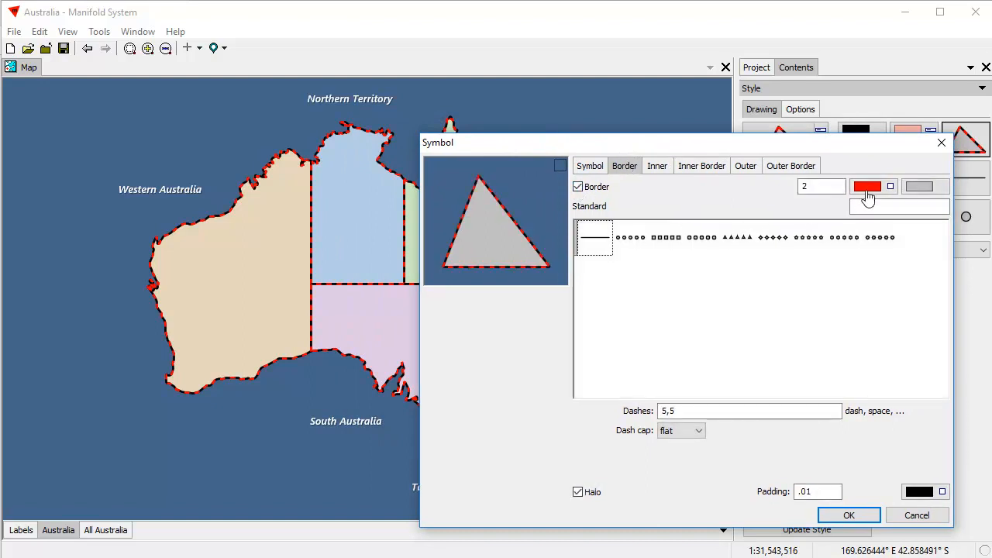
pyautogui.click(867, 189)
pyautogui.click(818, 248)
# Set the border width to .8, clear the dashes, turn off the halo, and apply.
pyautogui.click(819, 185)
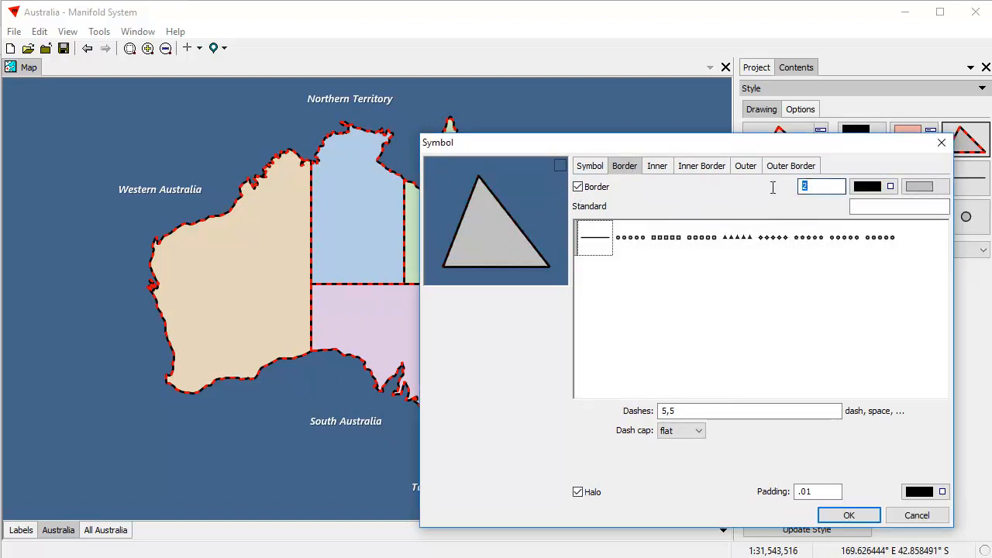
pyautogui.write('.5')
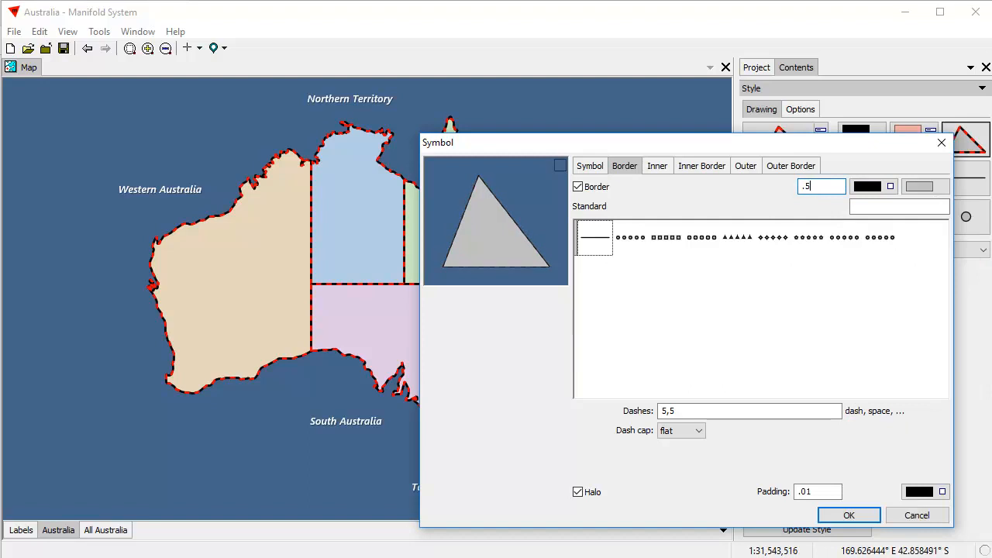
pyautogui.press('BackSpace')
pyautogui.write('8')
pyautogui.moveTo(713, 409); pyautogui.dragTo(528, 412)
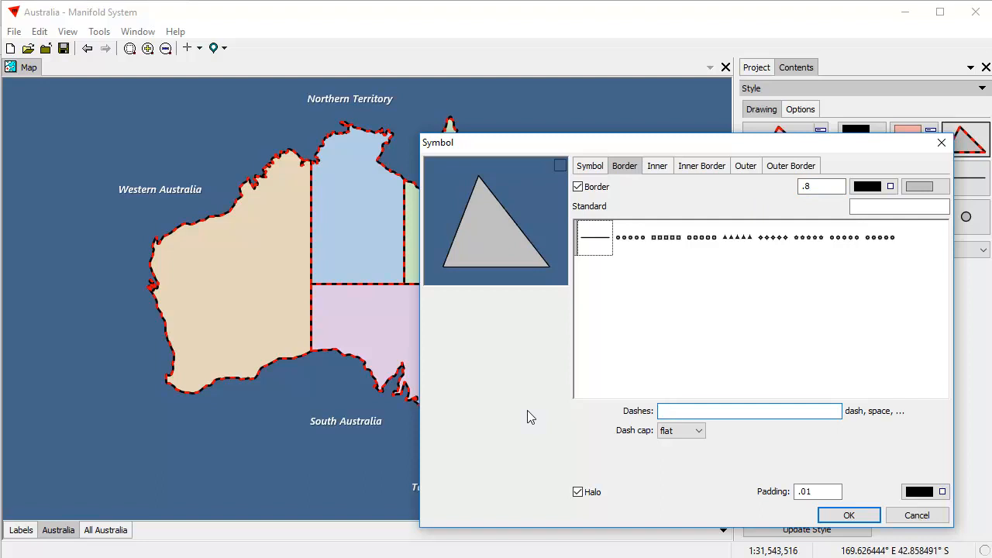
pyautogui.click(580, 494)
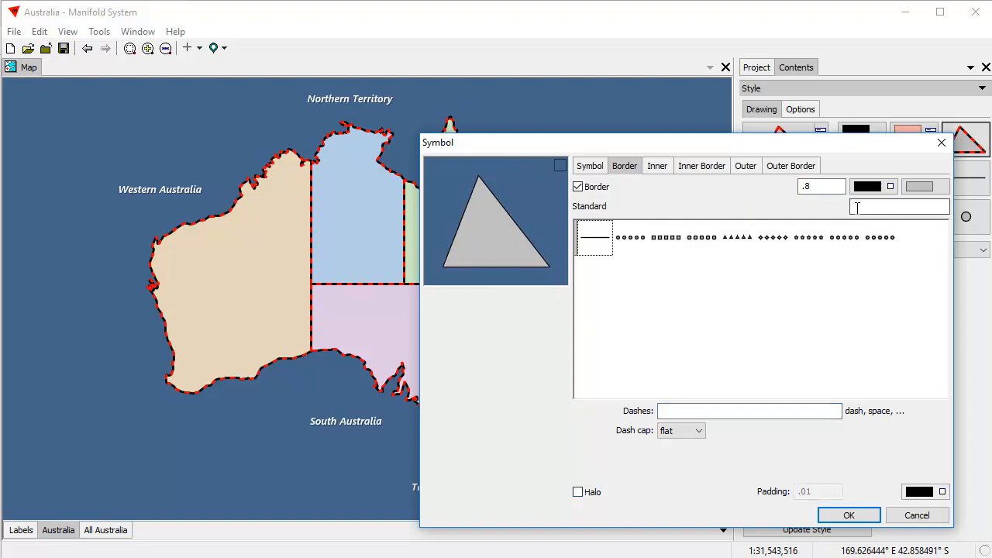
pyautogui.click(867, 518)
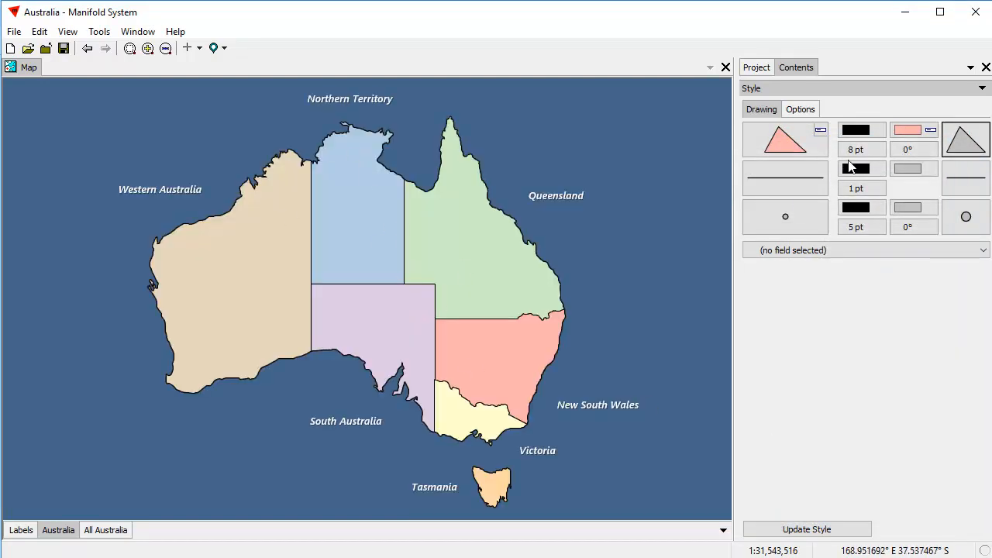
# Preview vertical hatch, grid and checker area fills, then keep the plain solid fill.
pyautogui.click(966, 140)
pyautogui.click(939, 391)
pyautogui.moveTo(529, 95); pyautogui.dragTo(760, 110)
pyautogui.click(682, 214)
pyautogui.click(711, 216)
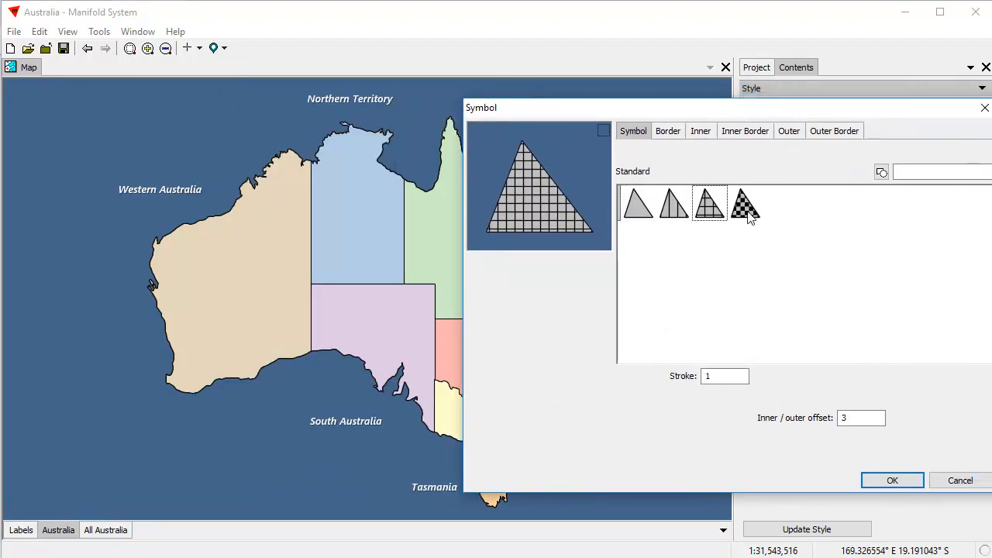
pyautogui.click(746, 216)
pyautogui.click(640, 216)
pyautogui.click(668, 131)
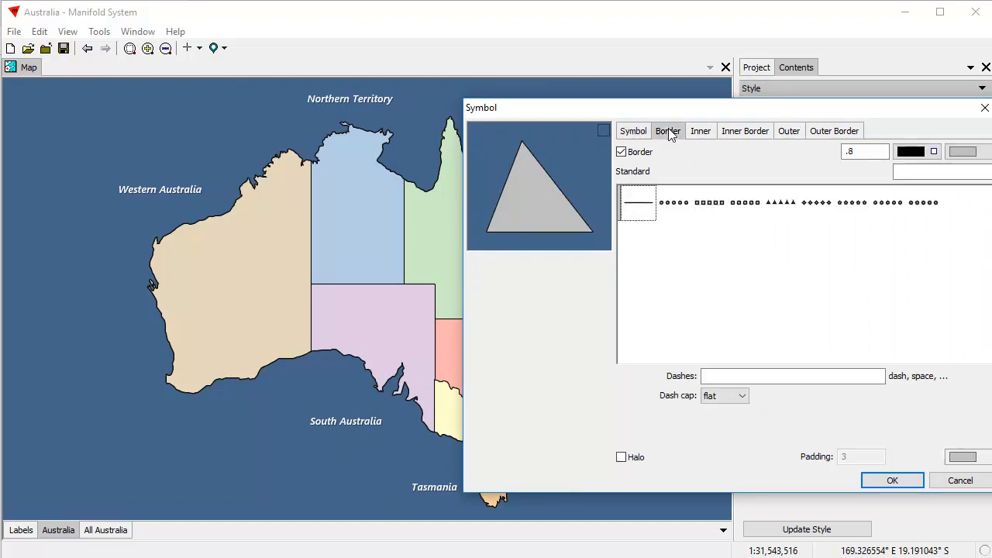
pyautogui.click(621, 151)
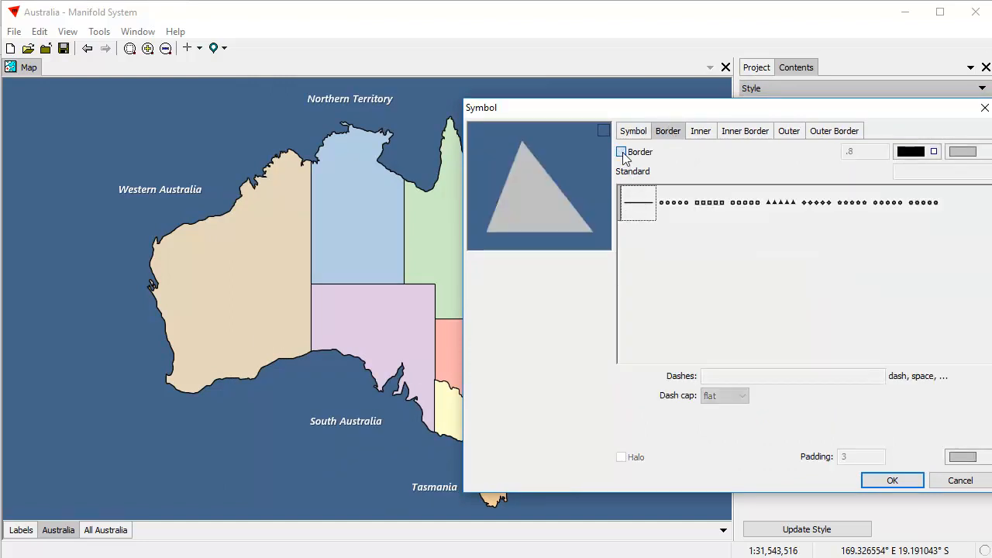
pyautogui.click(621, 152)
# Enable the inner band with a grid pattern and set the inner/outer offset to 6.
pyautogui.click(708, 133)
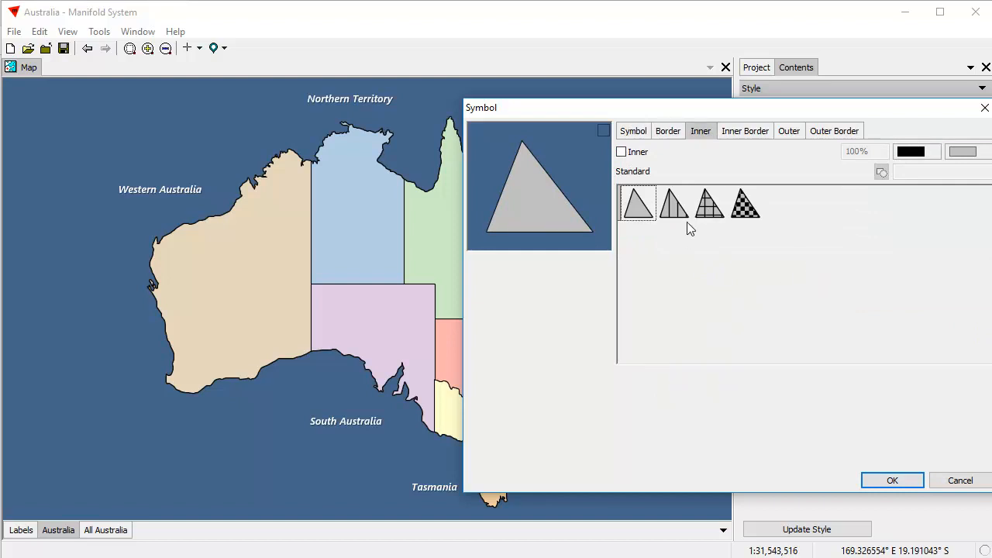
pyautogui.click(623, 153)
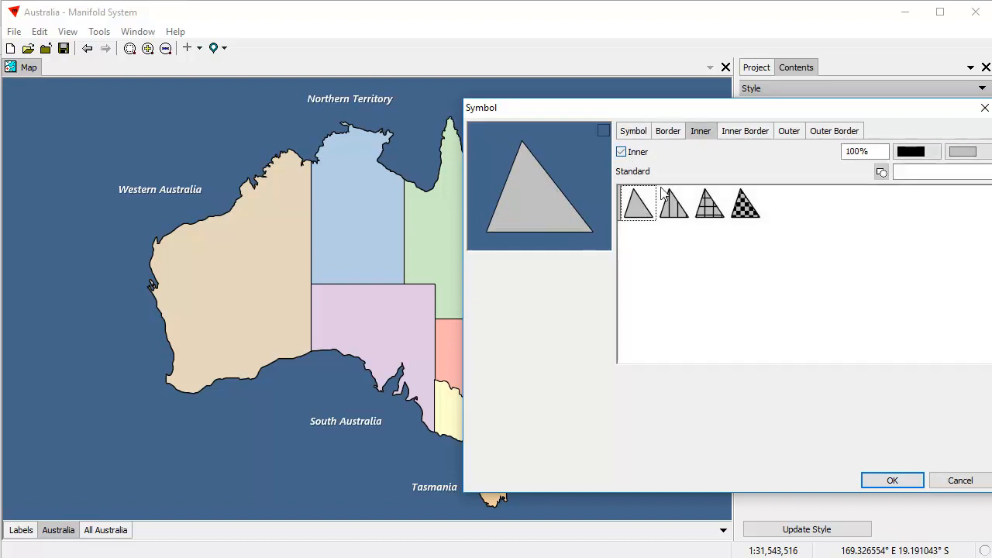
pyautogui.click(706, 216)
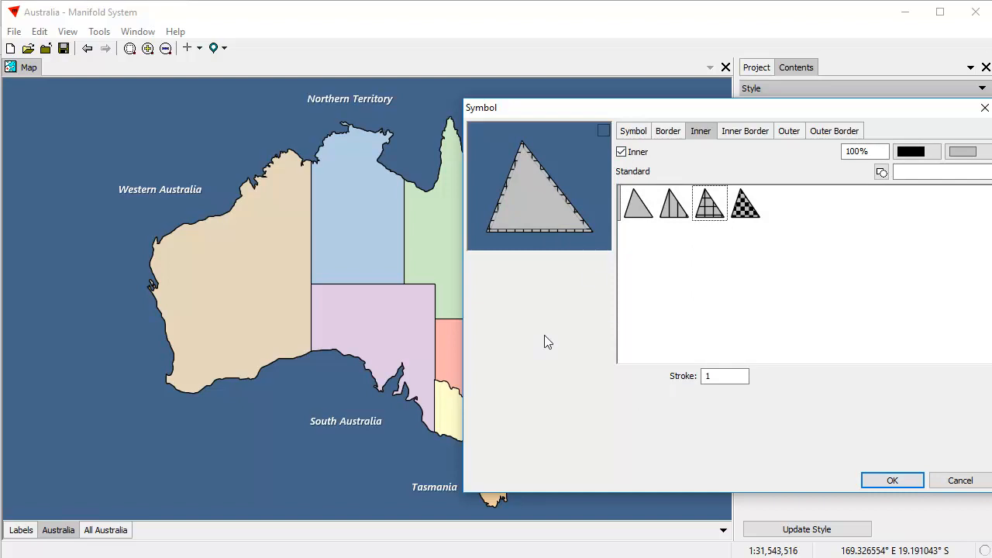
pyautogui.click(634, 132)
pyautogui.moveTo(856, 419); pyautogui.dragTo(828, 419)
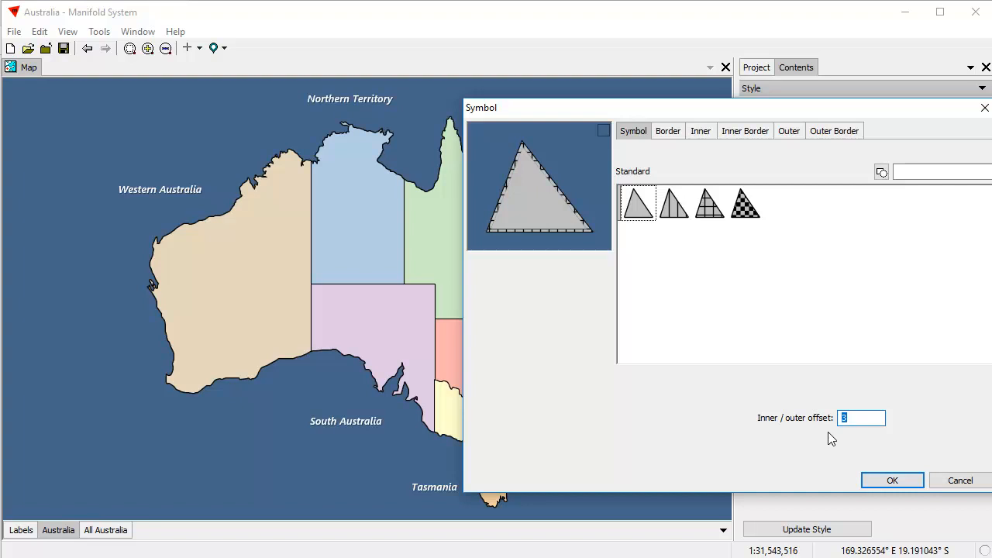
pyautogui.write('6')
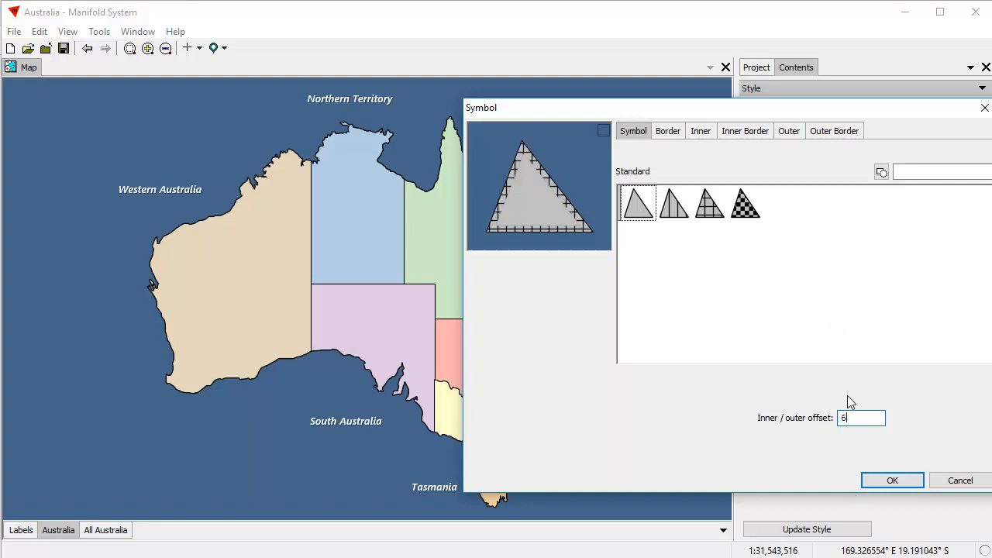
# Give the inner band the Cross pattern, .2 stroke and 40% opacity, and apply.
pyautogui.click(700, 131)
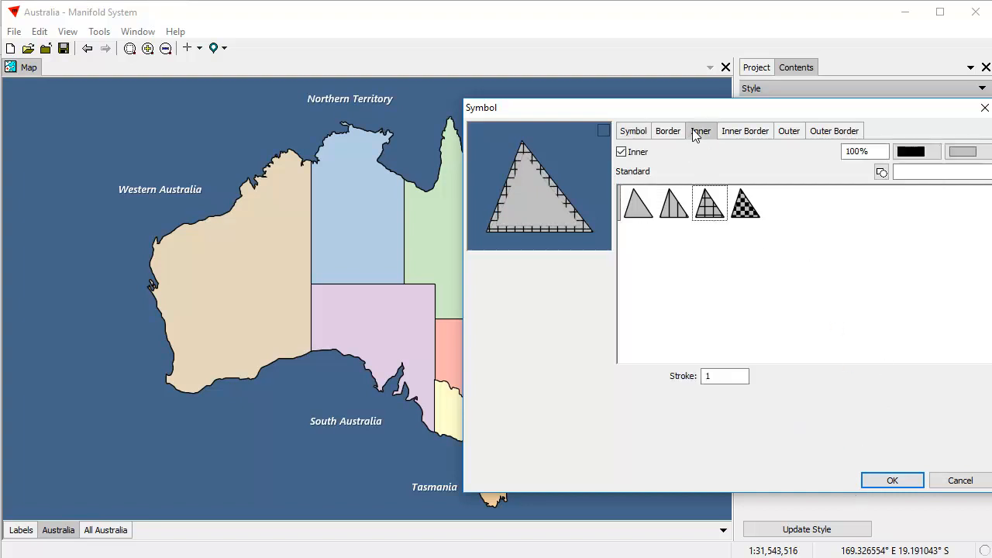
pyautogui.click(746, 207)
pyautogui.click(679, 218)
pyautogui.click(711, 208)
pyautogui.moveTo(743, 377); pyautogui.dragTo(655, 380)
pyautogui.write('.2')
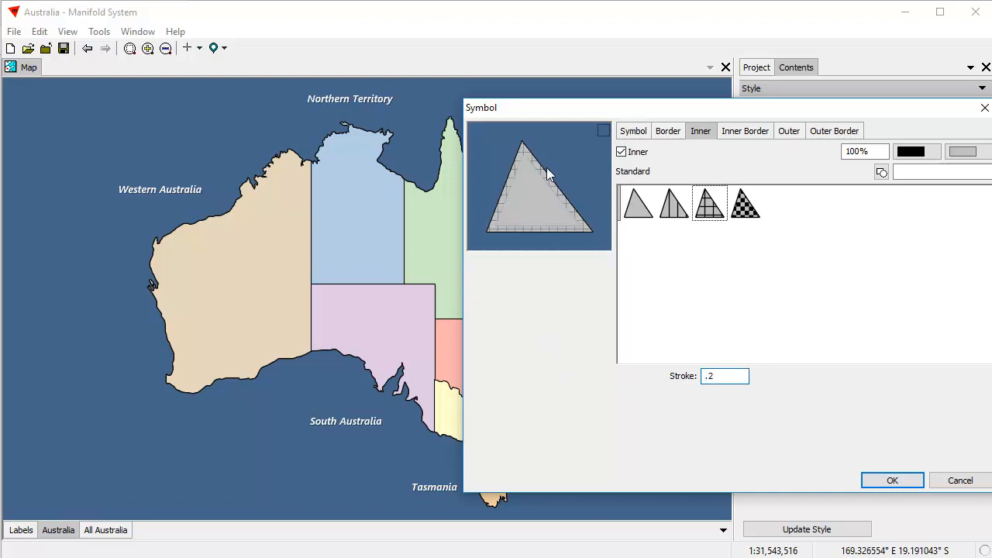
pyautogui.moveTo(874, 152); pyautogui.dragTo(823, 159)
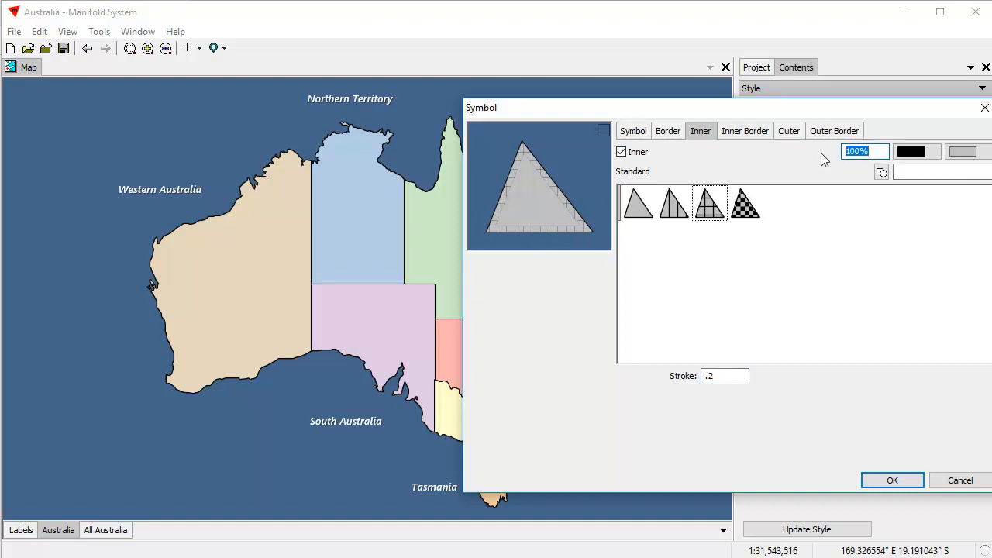
pyautogui.write('40%')
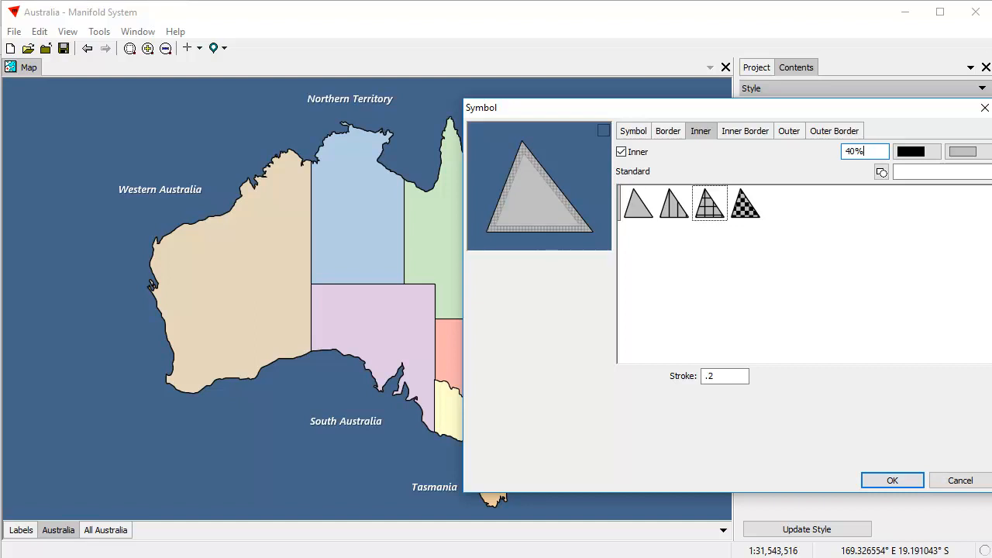
pyautogui.click(892, 480)
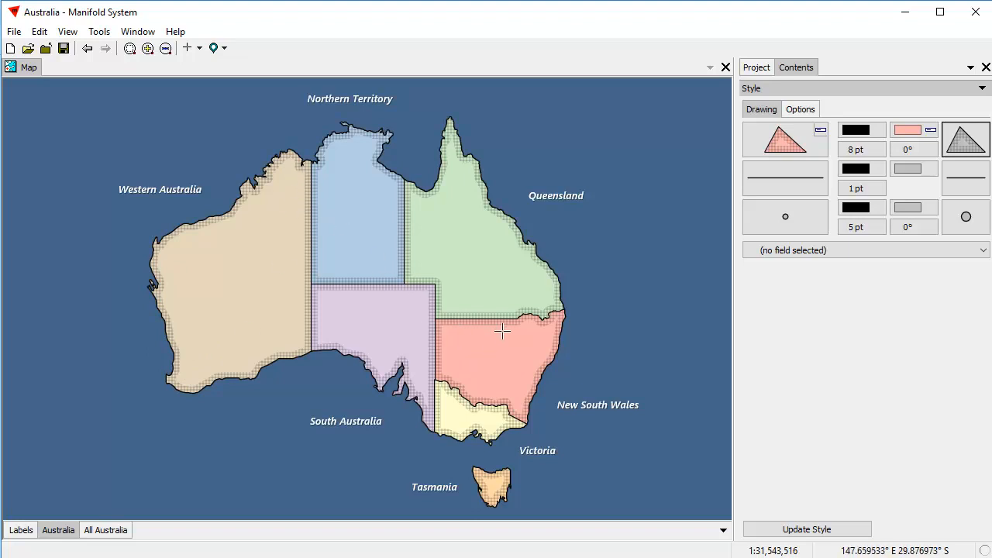
pyautogui.click(966, 154)
pyautogui.click(936, 391)
pyautogui.moveTo(520, 95); pyautogui.dragTo(770, 94)
pyautogui.click(716, 116)
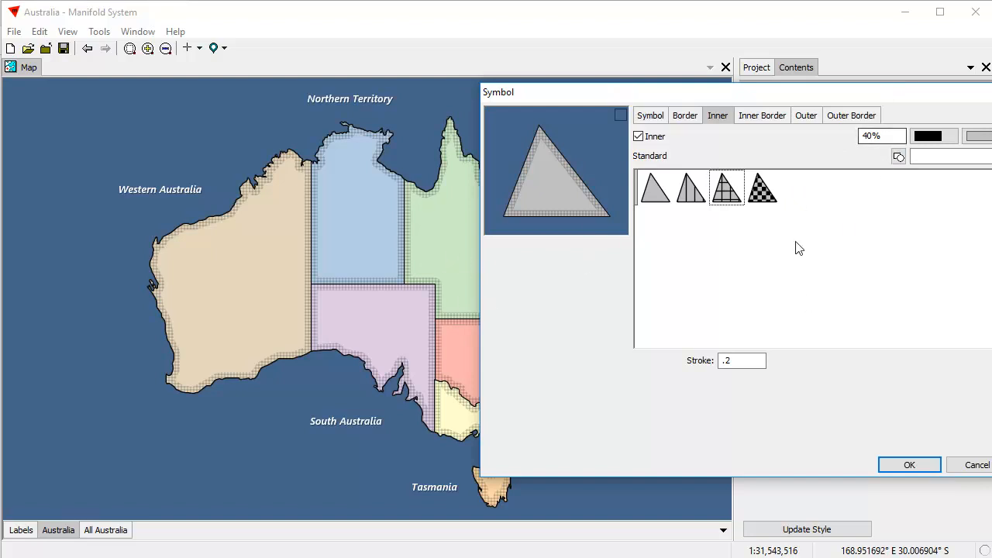
pyautogui.moveTo(655, 92); pyautogui.dragTo(566, 241)
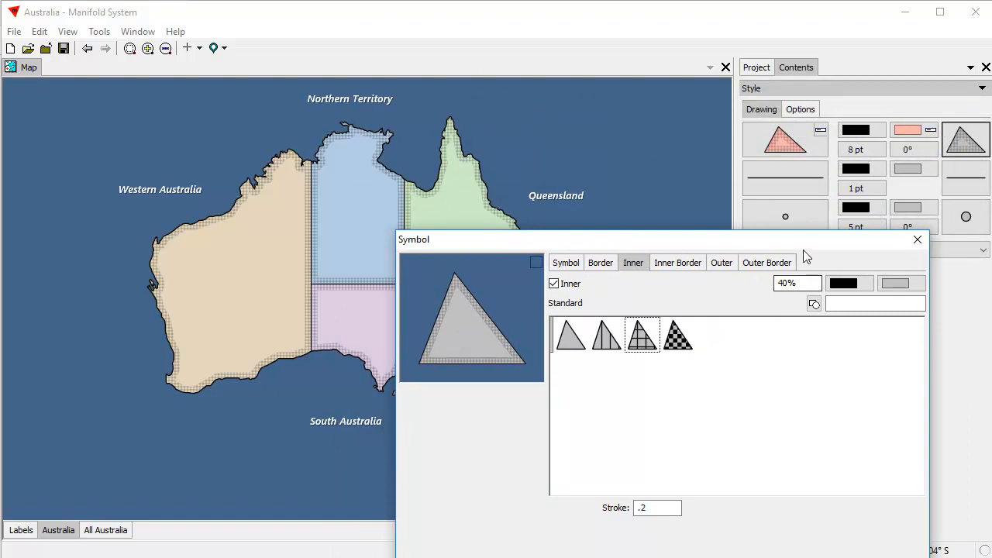
pyautogui.click(918, 239)
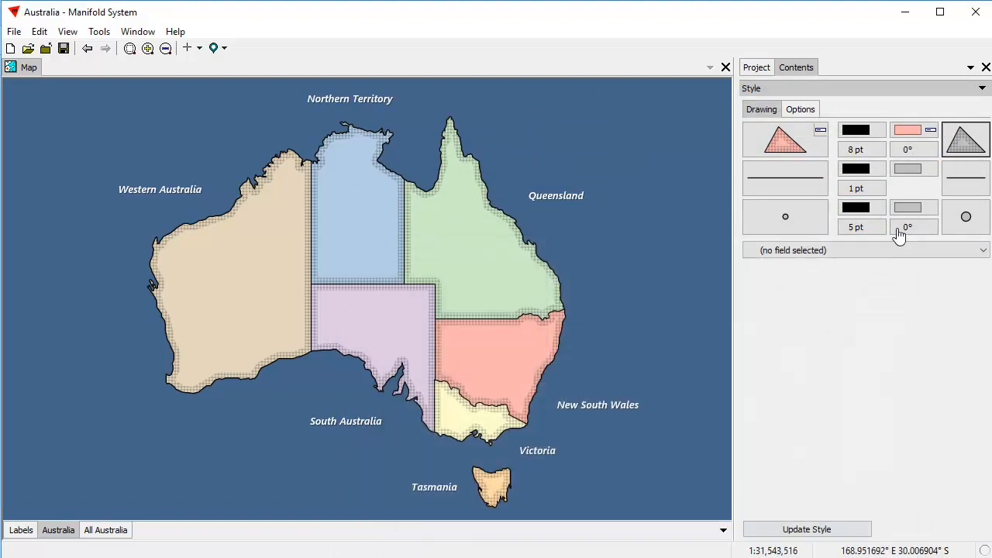
# Settle the border width at 8 pt after trying 12 pt and 40 pt.
pyautogui.click(860, 150)
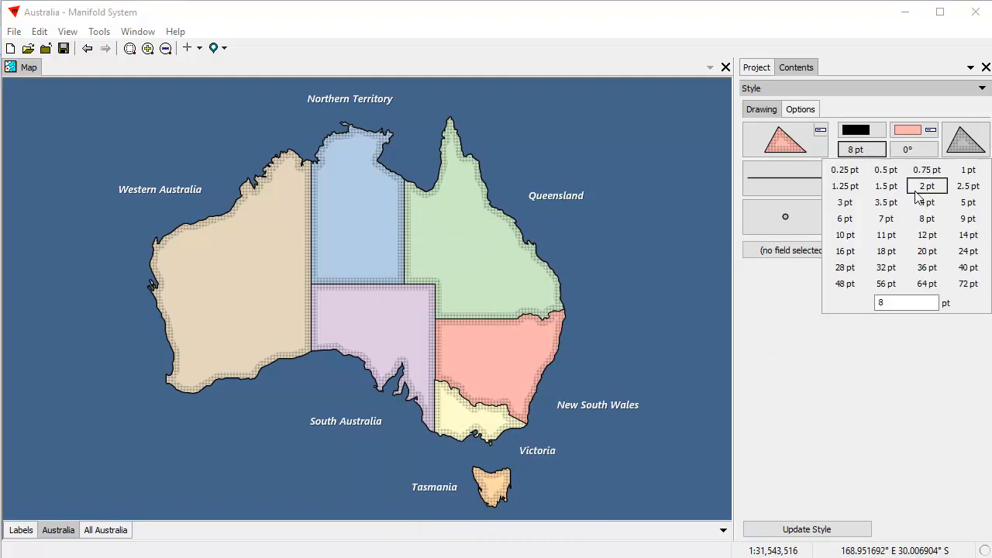
pyautogui.click(927, 235)
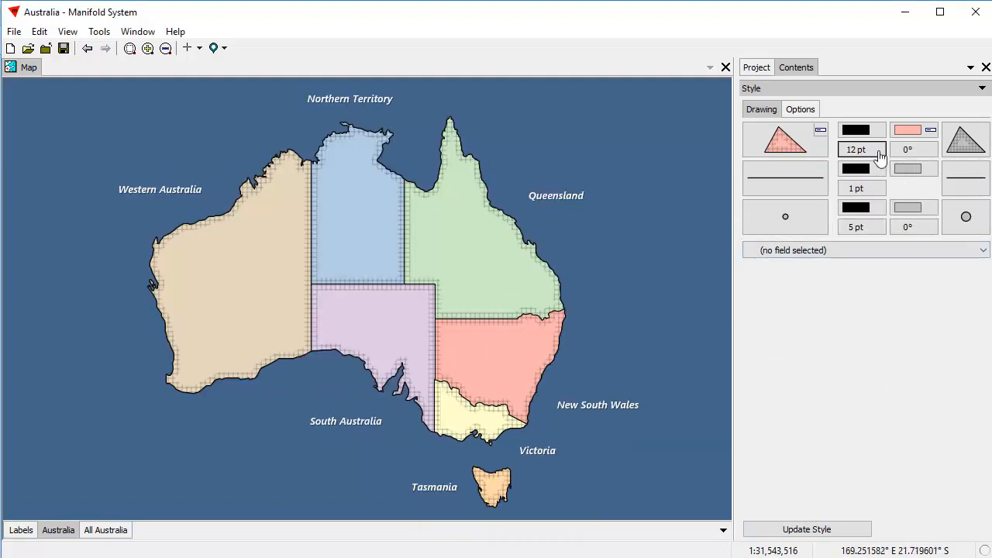
pyautogui.click(849, 155)
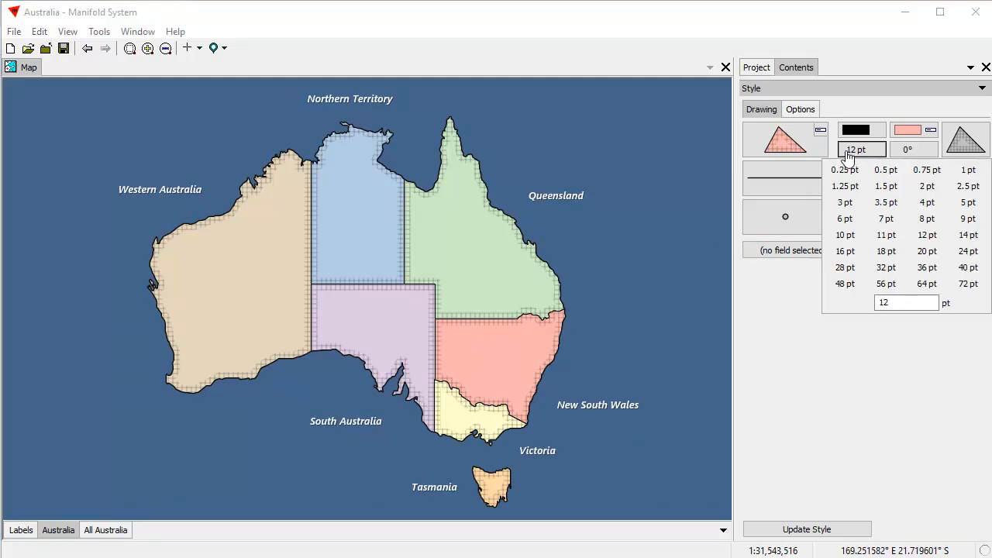
pyautogui.click(968, 267)
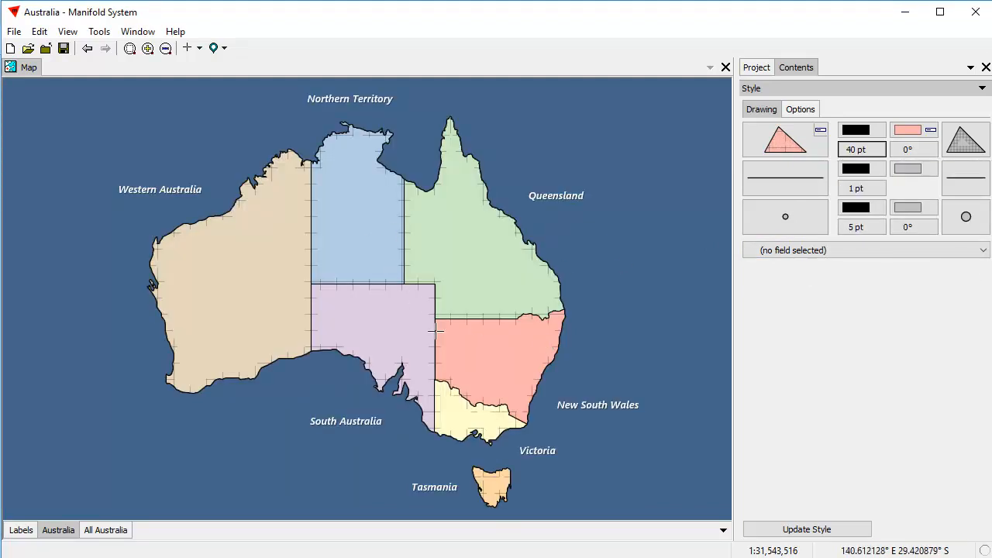
pyautogui.click(861, 155)
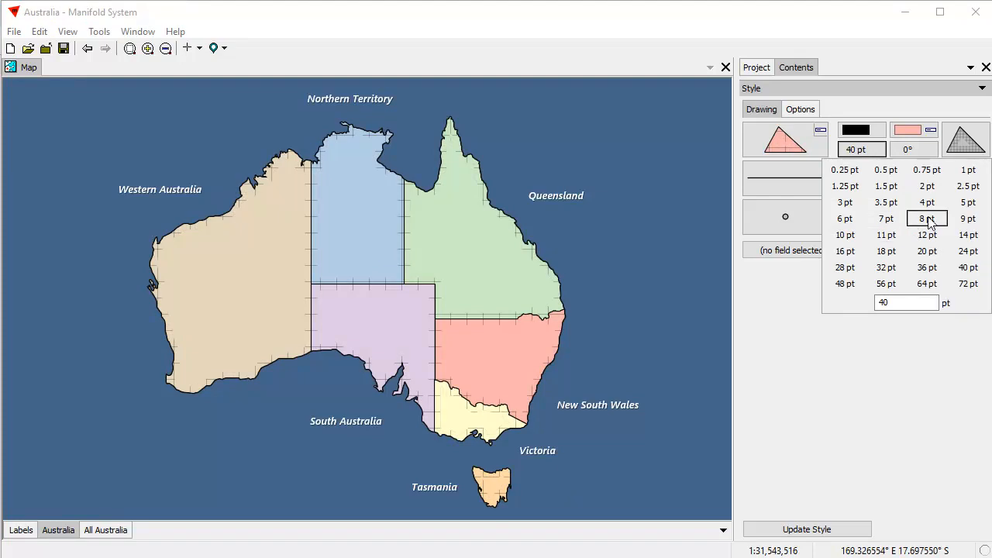
pyautogui.click(916, 220)
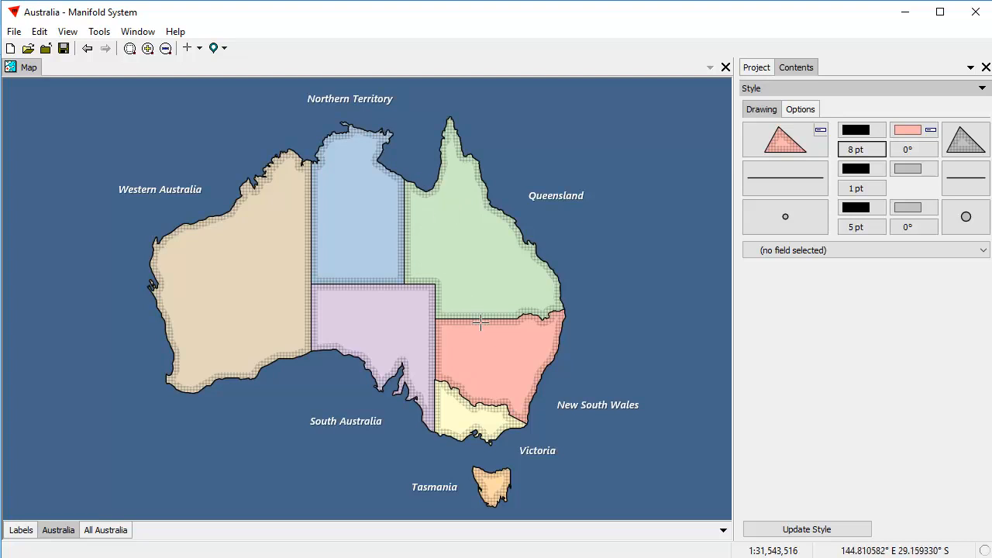
# Add a .2-wide inner border with a 5,10 dash pattern to the state areas.
pyautogui.click(962, 144)
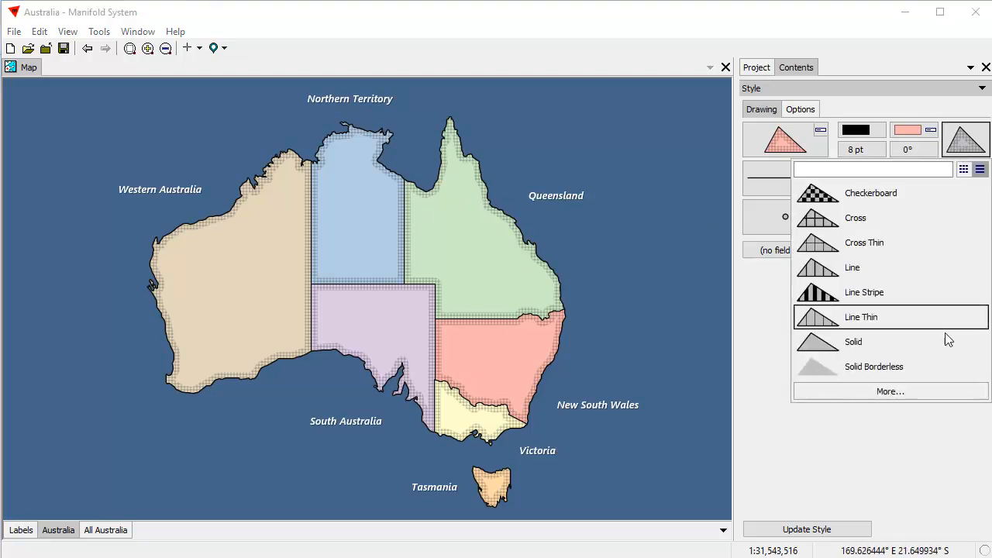
pyautogui.click(922, 392)
pyautogui.moveTo(521, 91); pyautogui.dragTo(750, 72)
pyautogui.click(748, 99)
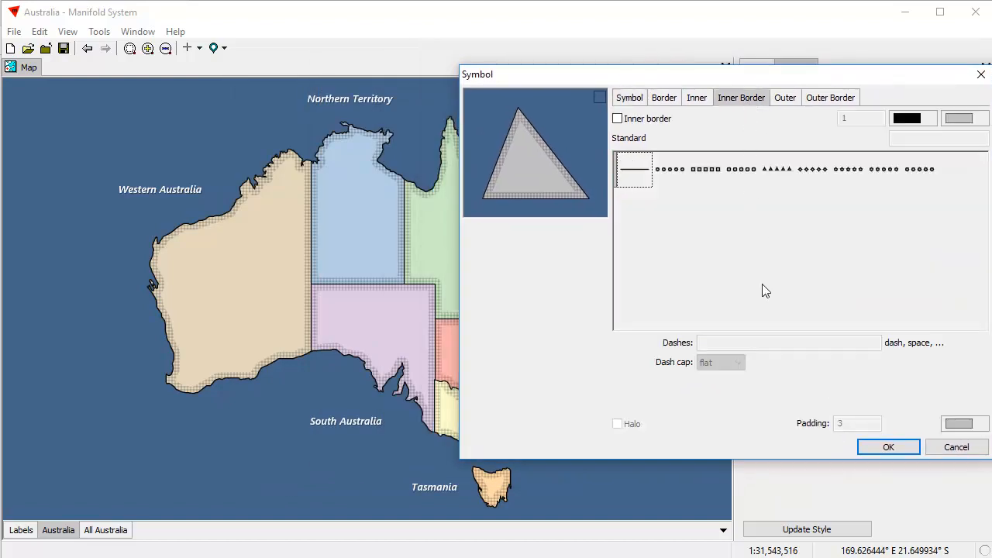
pyautogui.click(617, 119)
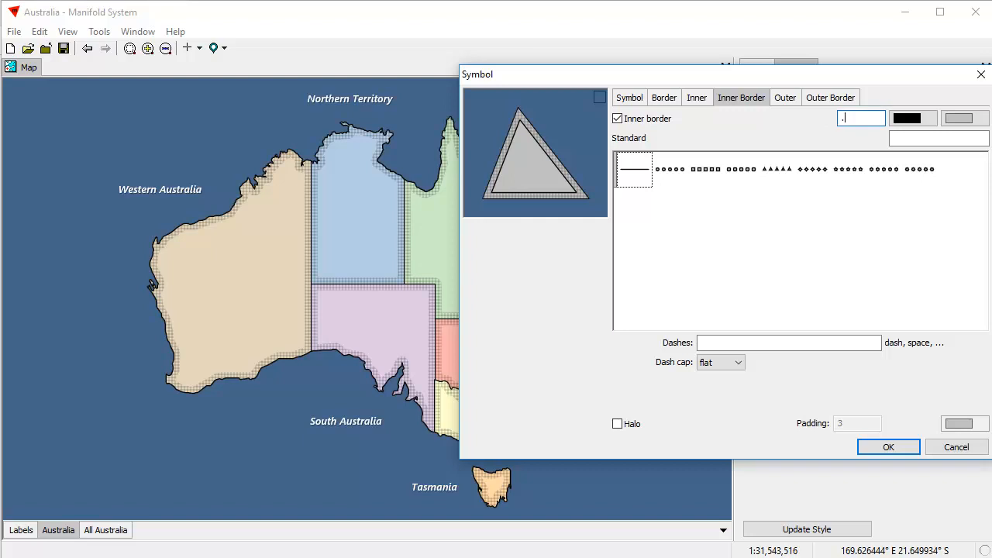
pyautogui.write('2')
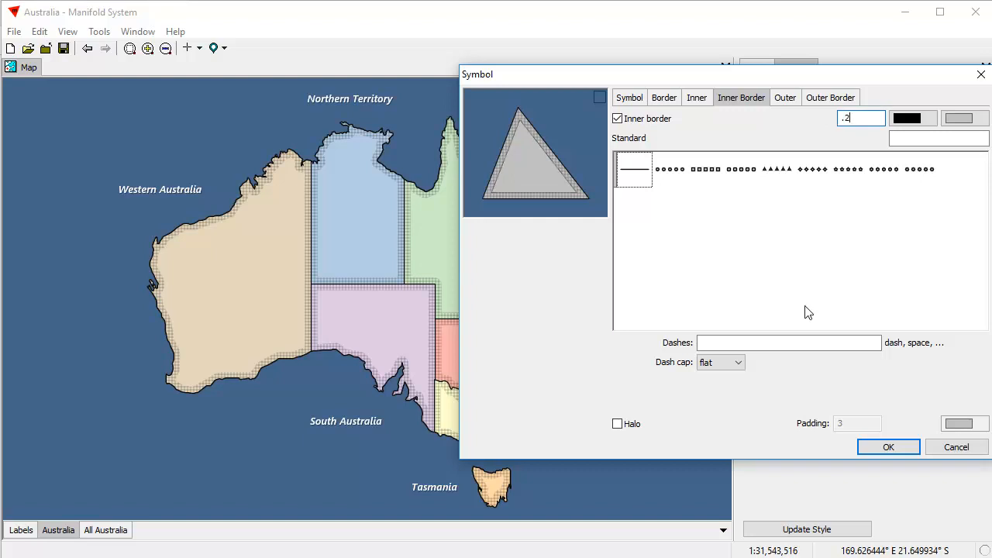
pyautogui.click(728, 346)
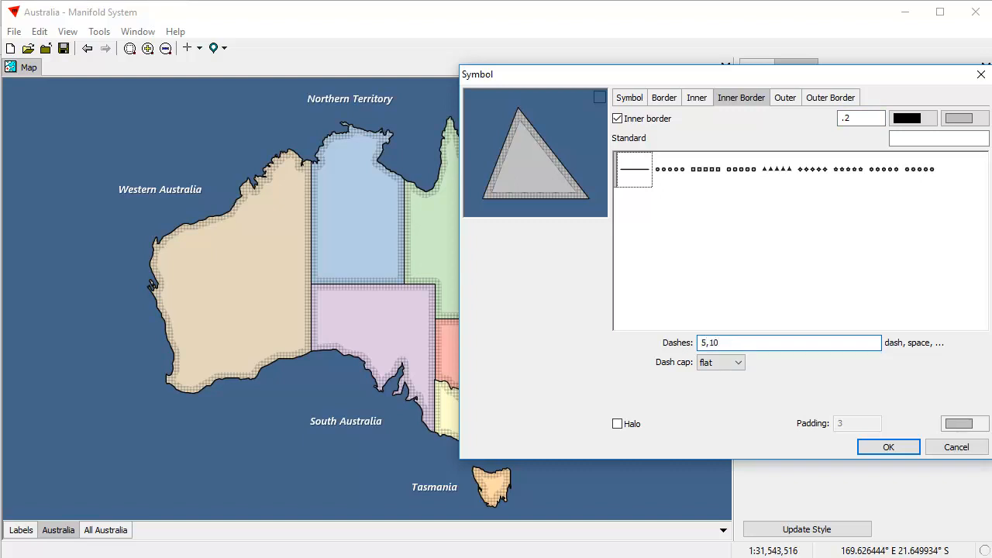
pyautogui.click(887, 448)
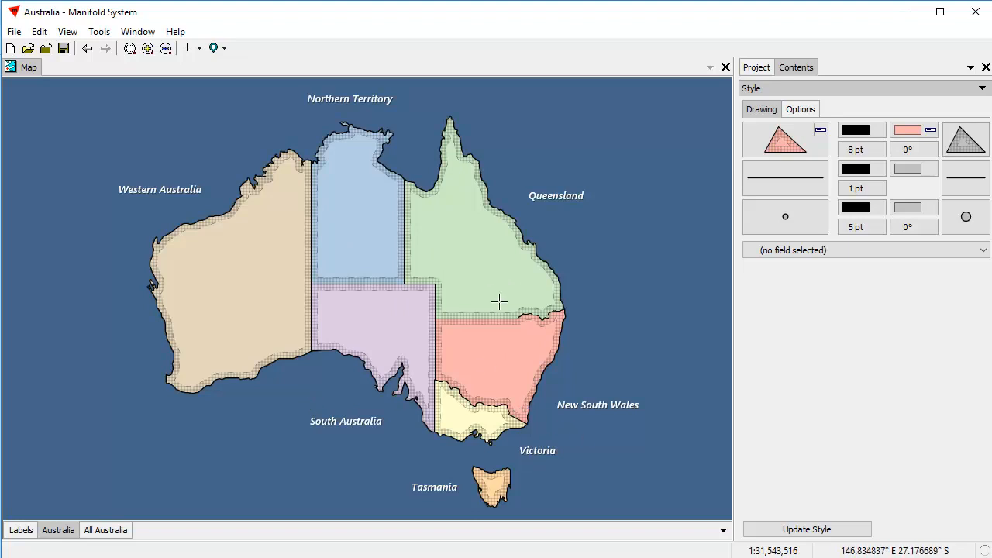
# Switch off the inner cross-hatch band in the area symbol settings and apply.
pyautogui.click(967, 143)
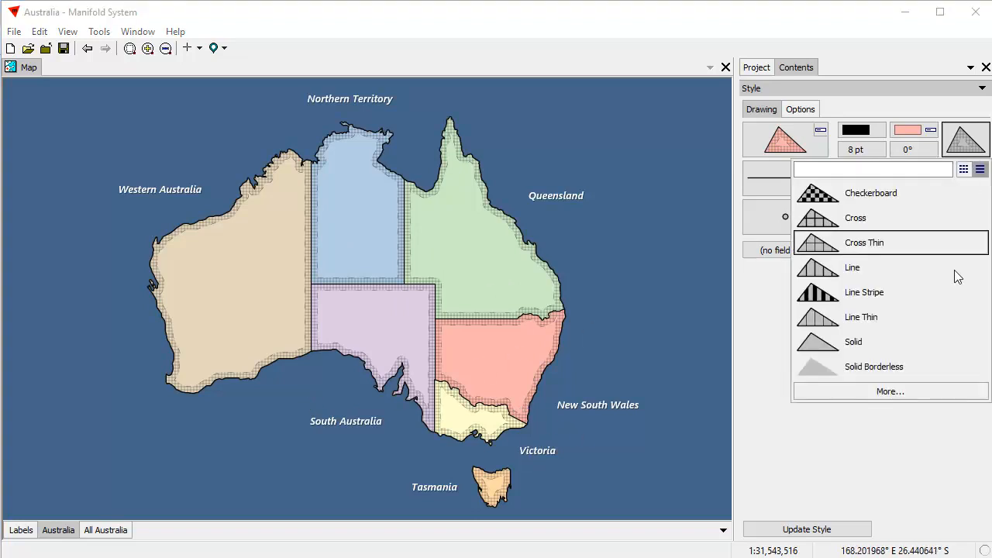
pyautogui.click(925, 391)
pyautogui.moveTo(509, 104); pyautogui.dragTo(783, 128)
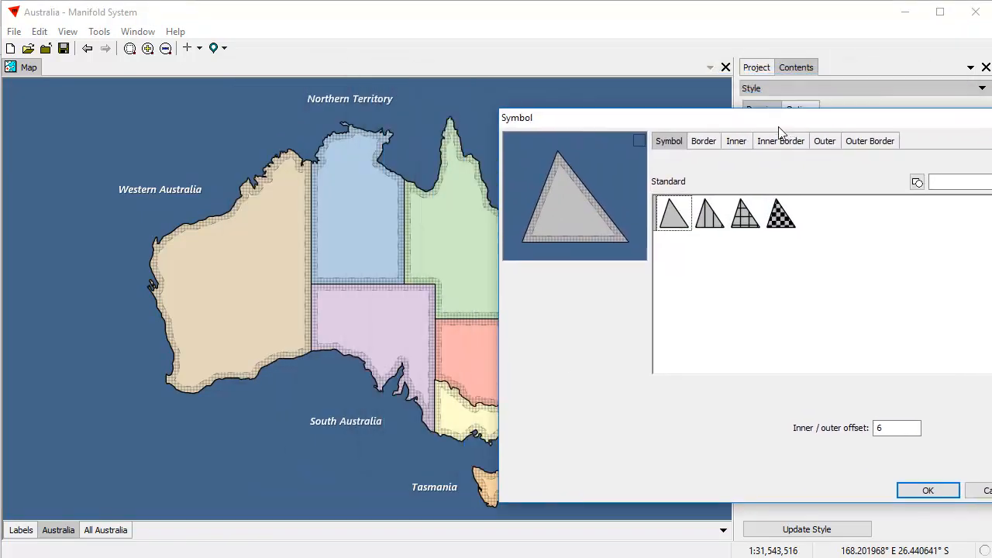
pyautogui.click(737, 142)
pyautogui.click(656, 162)
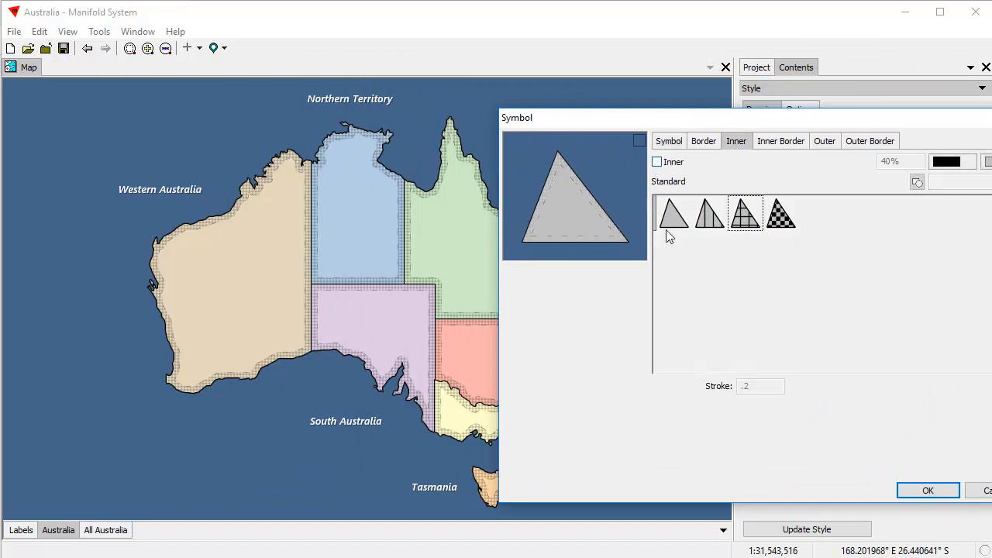
pyautogui.click(928, 492)
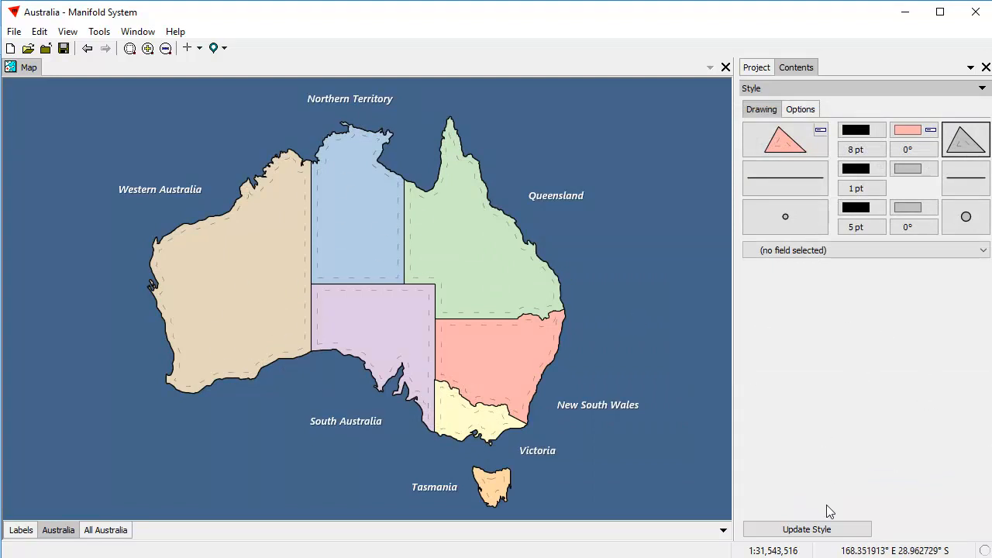
pyautogui.click(966, 152)
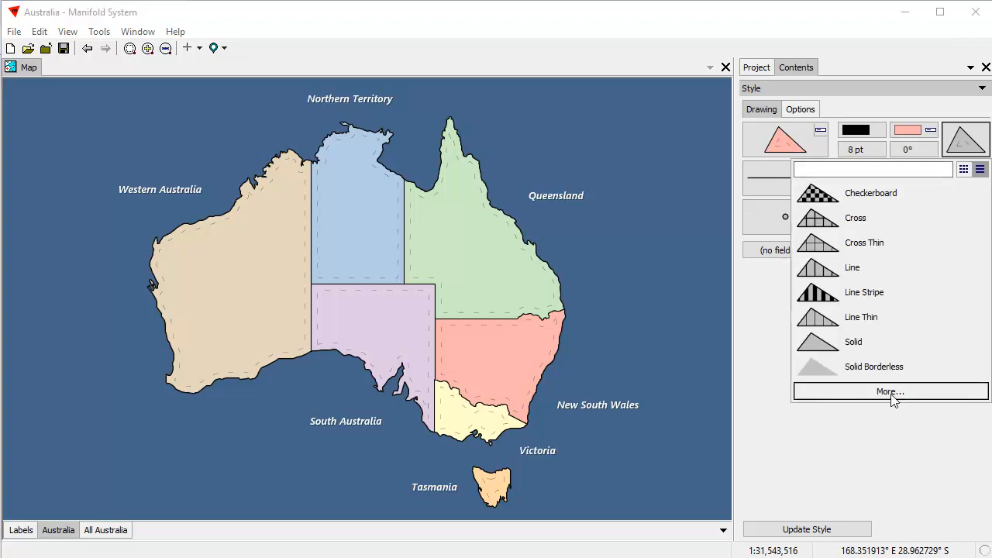
pyautogui.click(892, 393)
pyautogui.moveTo(512, 100); pyautogui.dragTo(764, 130)
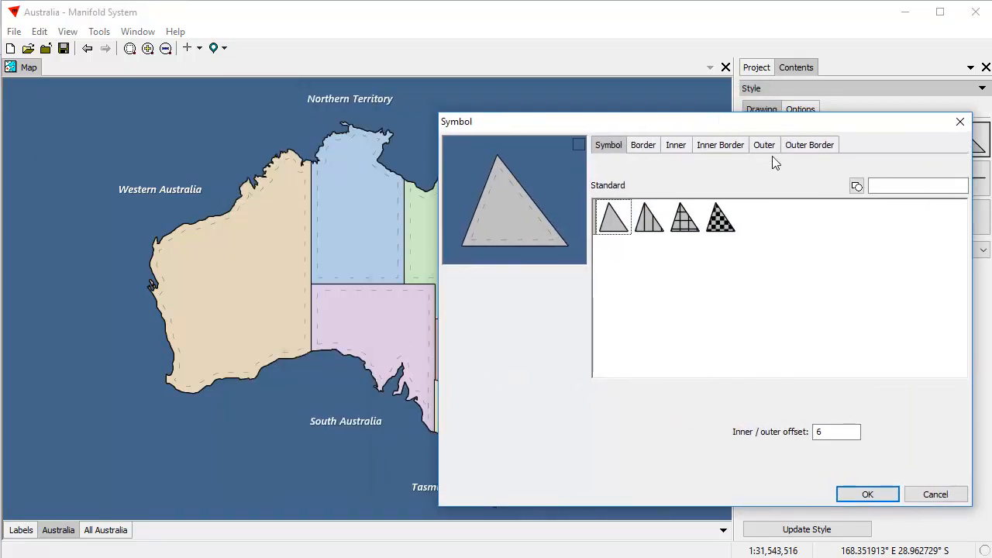
pyautogui.click(765, 149)
pyautogui.click(596, 166)
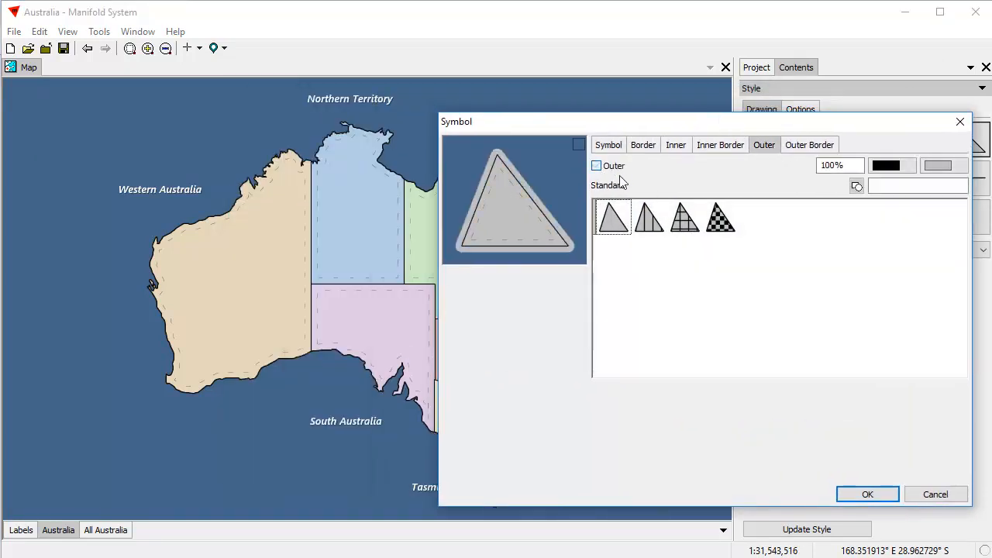
pyautogui.moveTo(831, 168); pyautogui.dragTo(754, 160)
pyautogui.write('4')
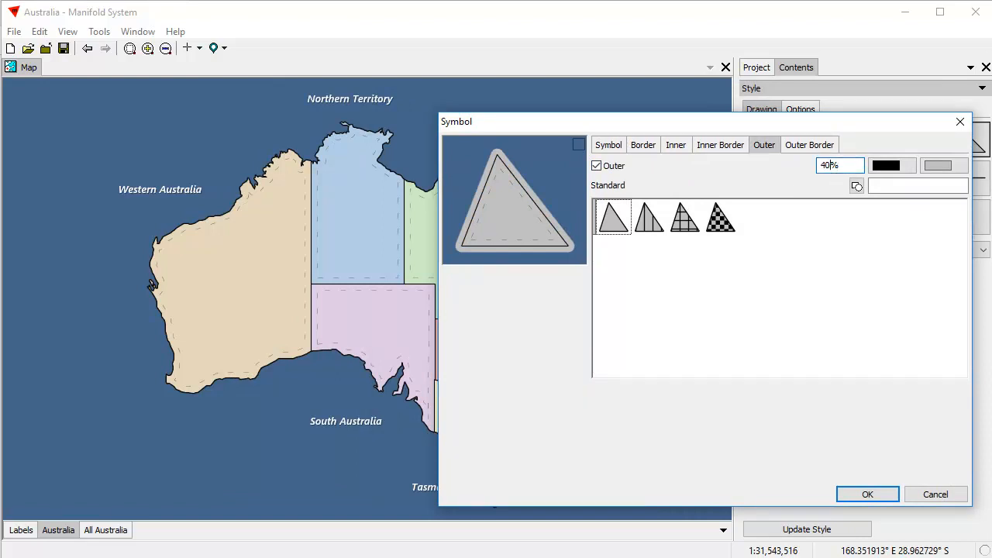
pyautogui.click(686, 225)
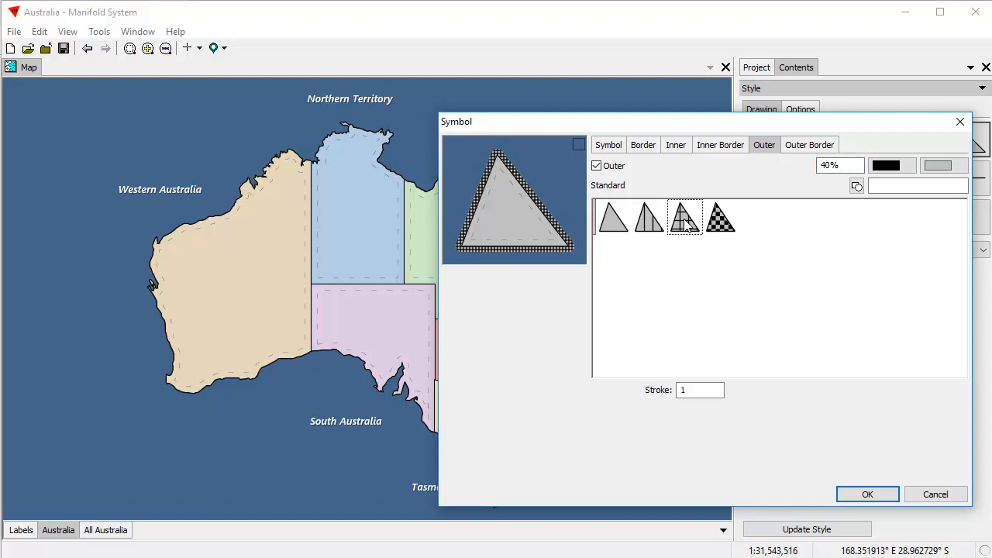
pyautogui.moveTo(718, 390); pyautogui.dragTo(564, 393)
pyautogui.write('.2')
pyautogui.click(866, 496)
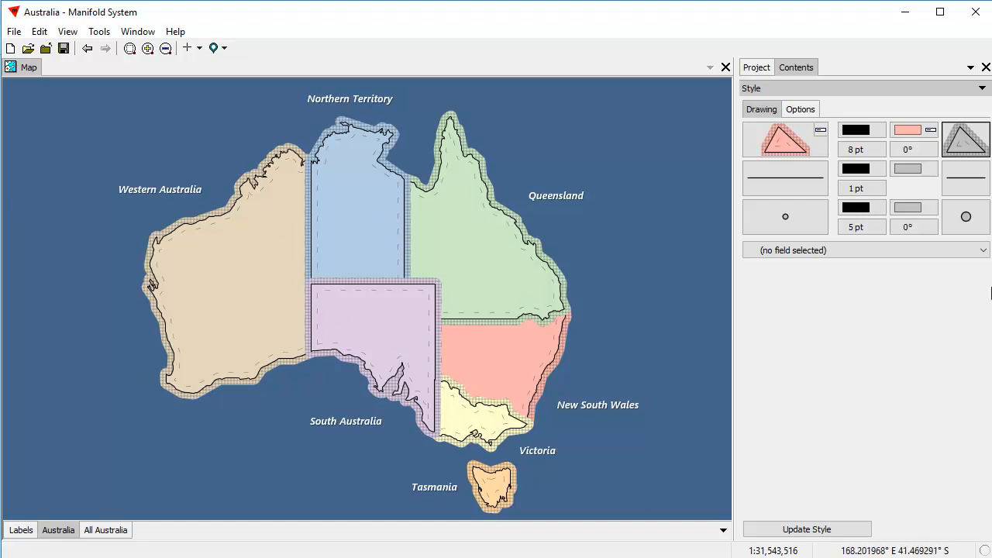
pyautogui.click(985, 145)
pyautogui.click(901, 400)
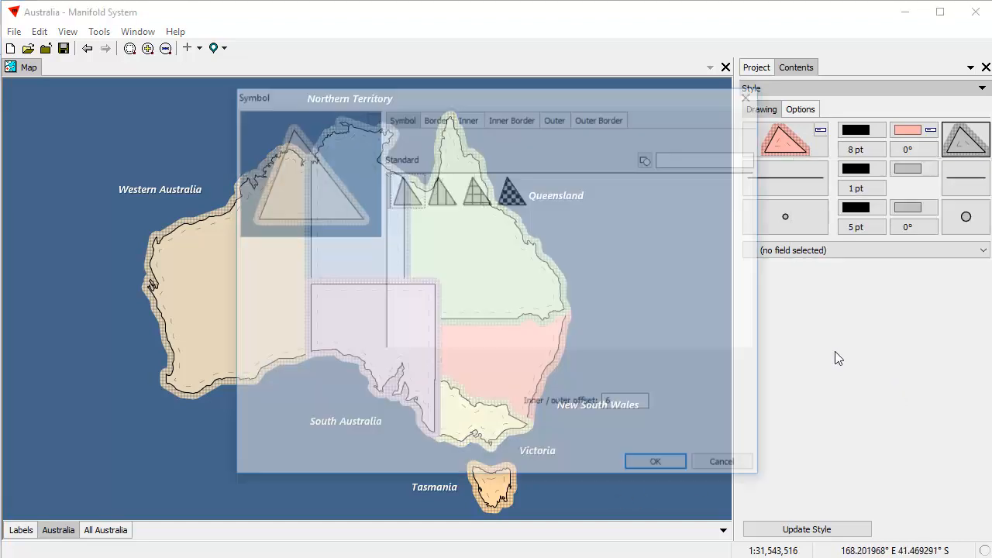
pyautogui.click(561, 121)
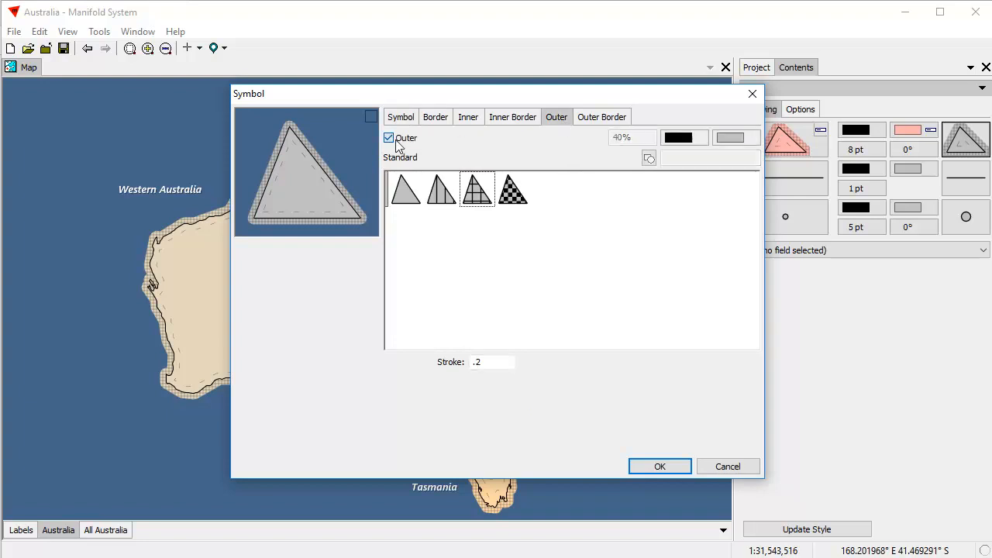
pyautogui.click(397, 142)
pyautogui.moveTo(427, 97); pyautogui.dragTo(738, 104)
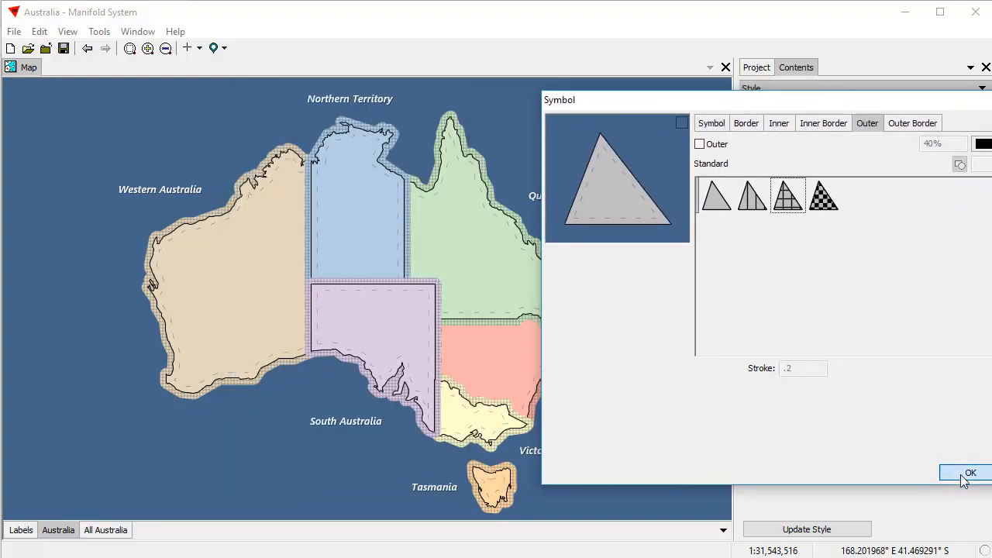
pyautogui.click(968, 473)
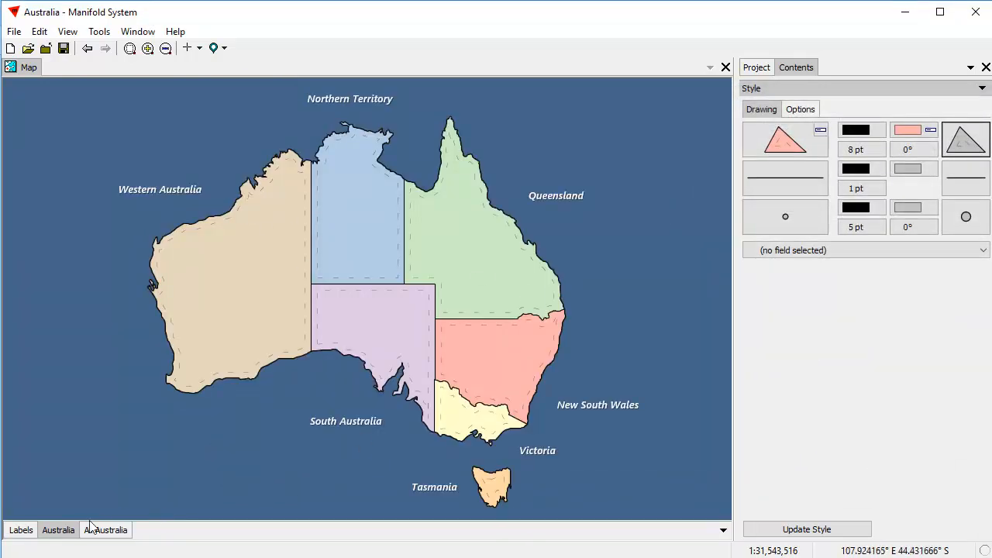
# Toggle the Australia layer off and on, then select All Australia for styling.
pyautogui.keyDown('shift'); pyautogui.click(68, 531); pyautogui.keyUp('shift')
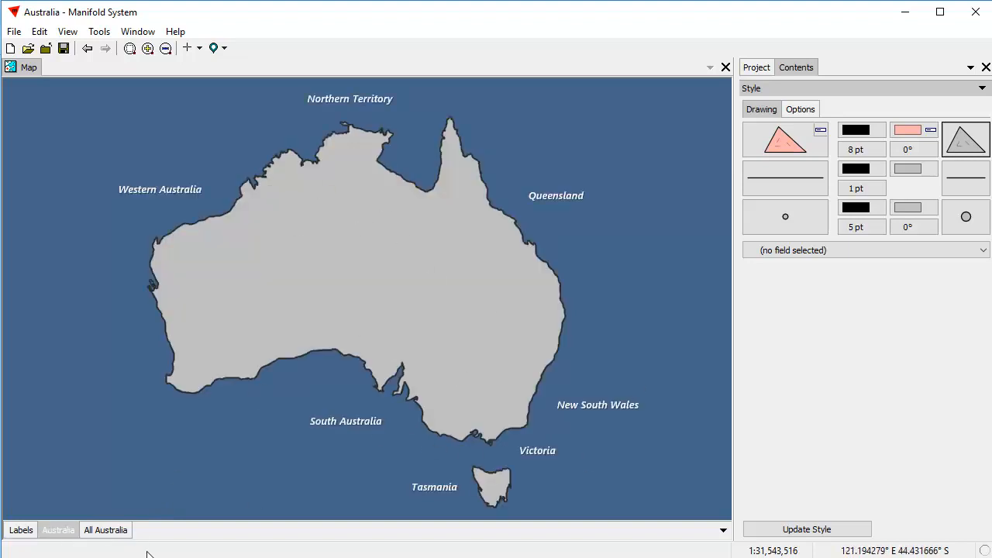
pyautogui.keyDown('shift'); pyautogui.click(57, 531); pyautogui.keyUp('shift')
pyautogui.click(112, 532)
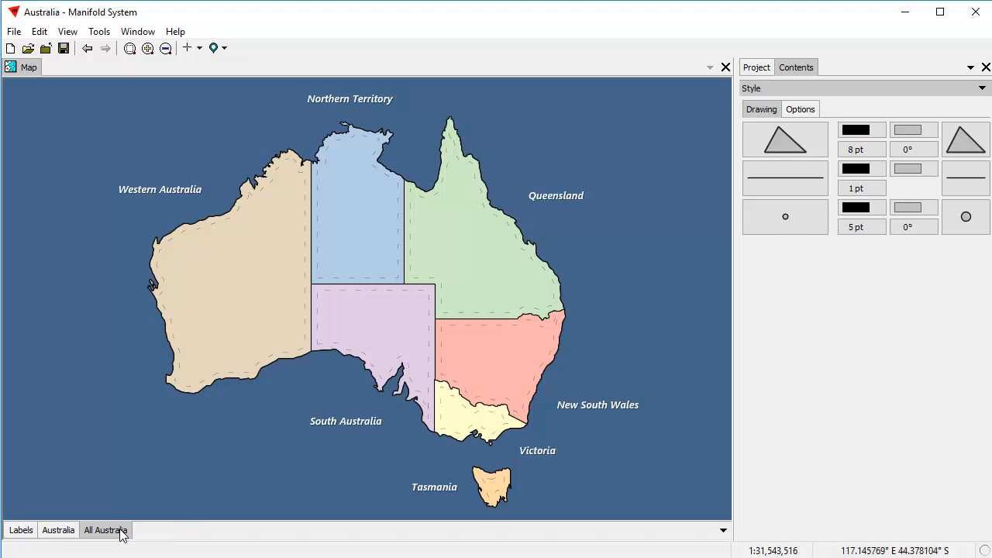
# Raise the All Australia area border width from 1.5 to 2.
pyautogui.click(970, 148)
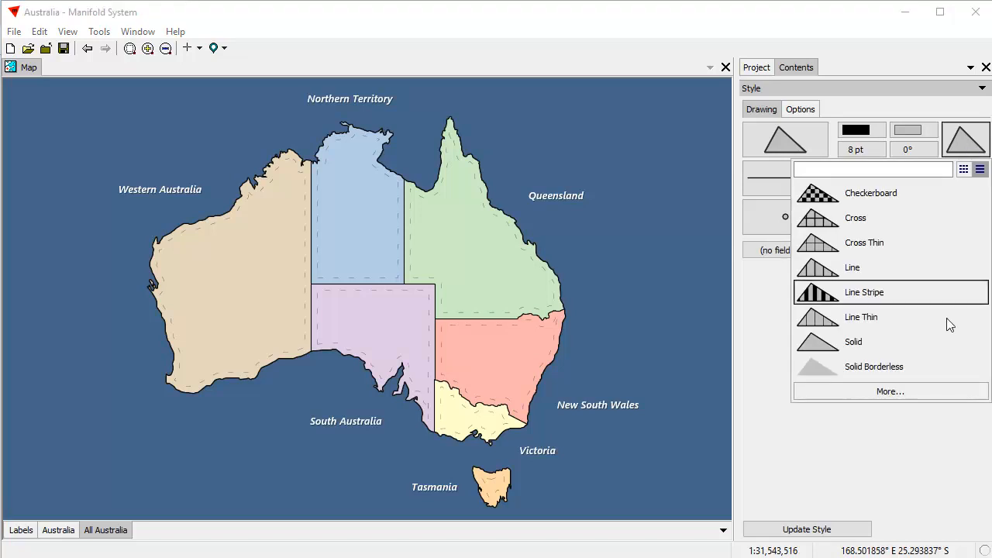
pyautogui.click(902, 394)
pyautogui.moveTo(582, 95); pyautogui.dragTo(806, 108)
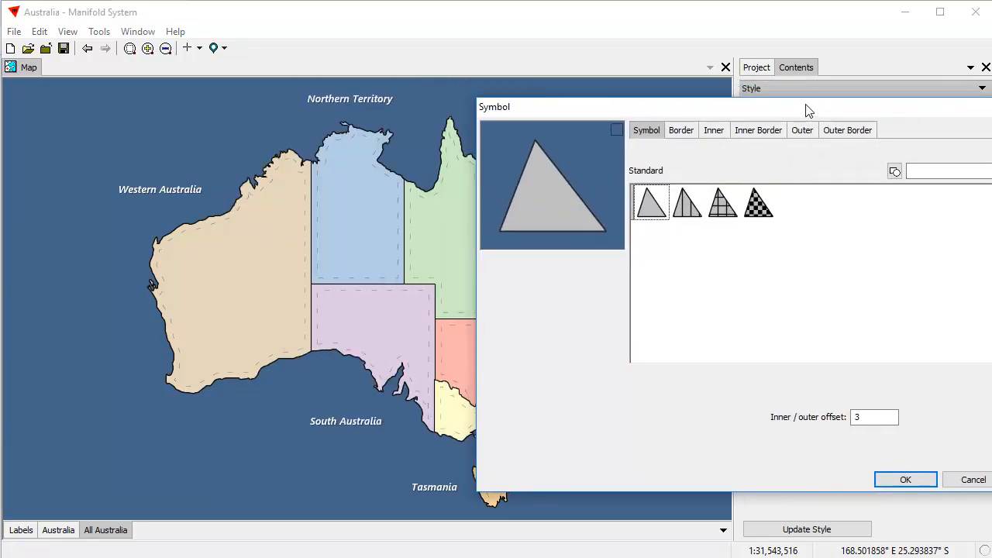
pyautogui.click(679, 130)
pyautogui.moveTo(887, 152); pyautogui.dragTo(816, 150)
pyautogui.write('2')
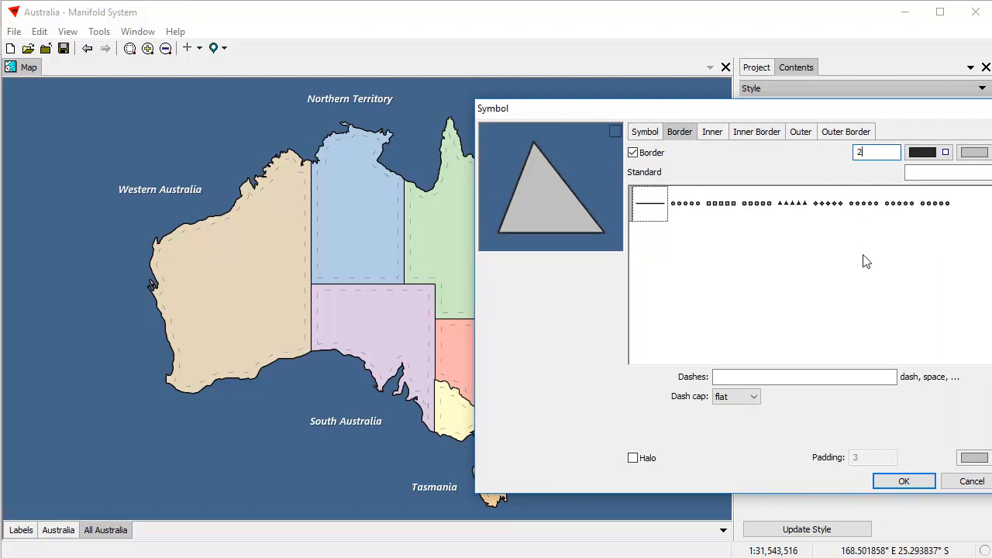
pyautogui.click(903, 481)
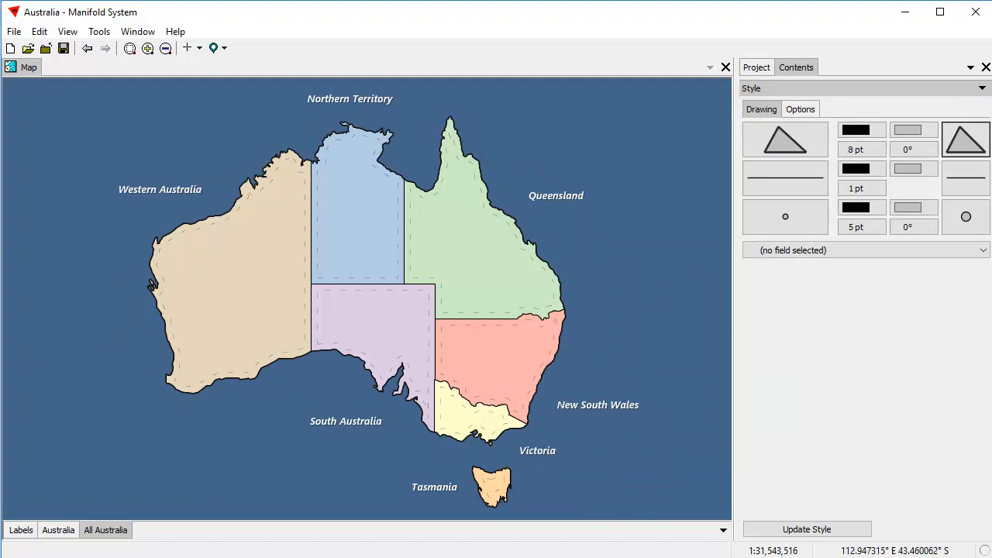
# Hide and reshow the coloured Australia states layer, then pick All Australia to restyle.
pyautogui.click(57, 531)
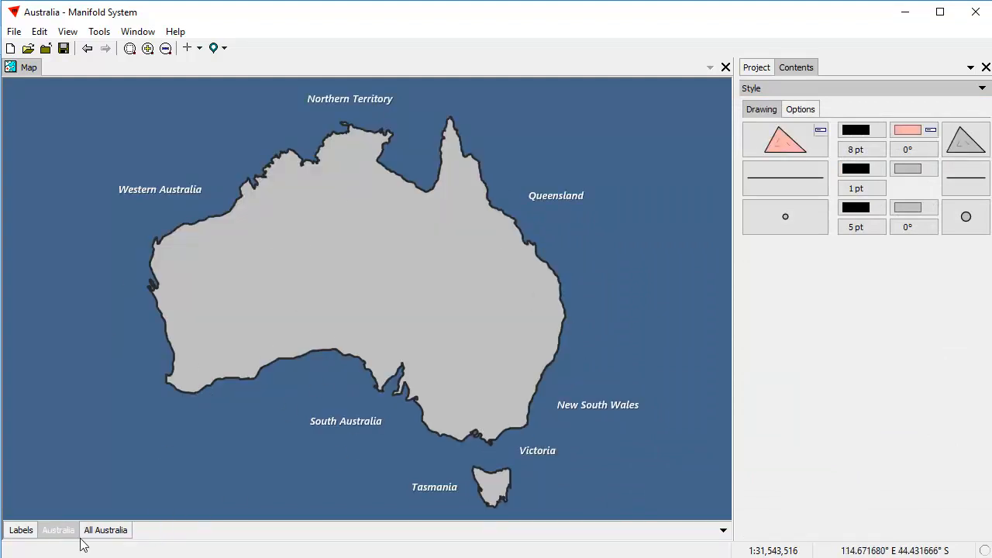
pyautogui.click(58, 531)
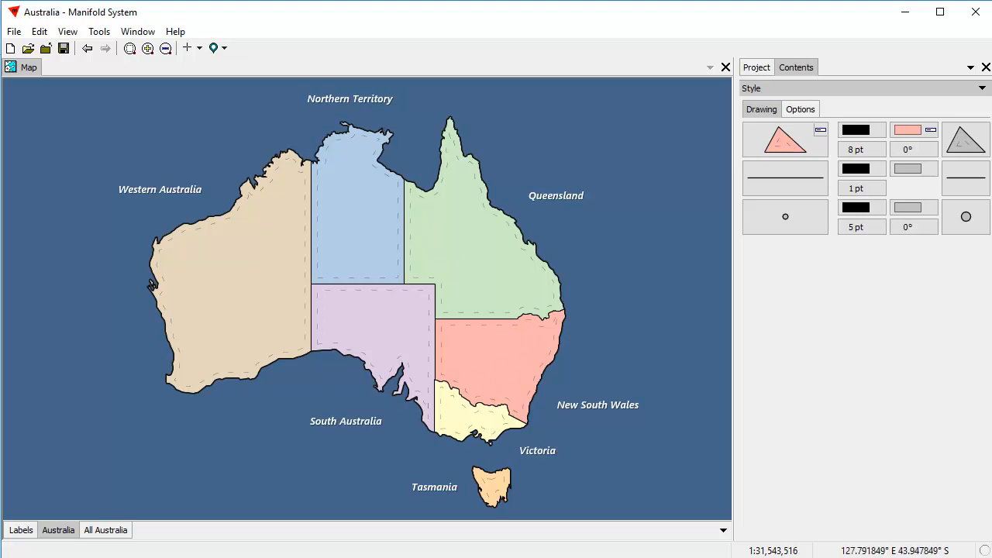
pyautogui.click(107, 531)
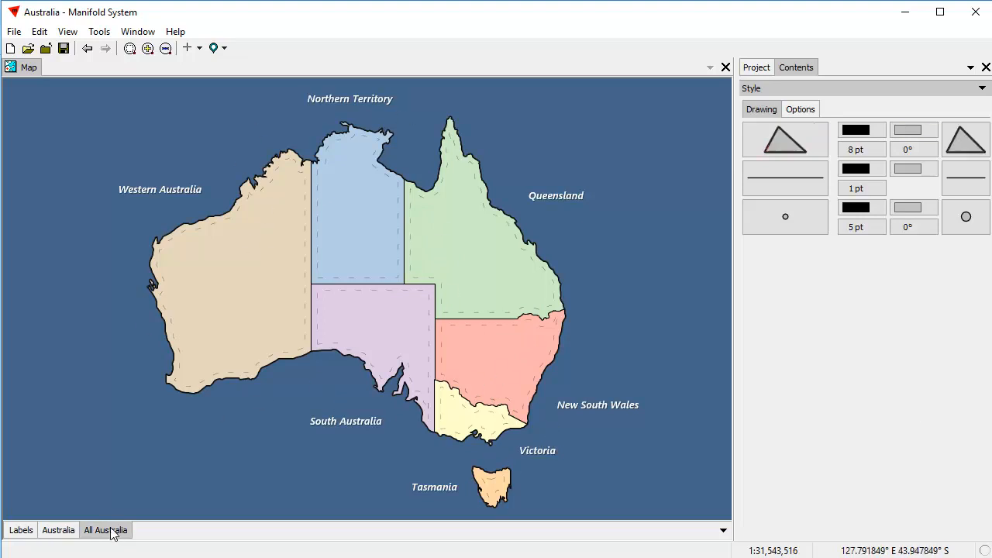
# Enable the outer halo on All Australia with an inner/outer offset of 8.
pyautogui.click(969, 139)
pyautogui.click(847, 391)
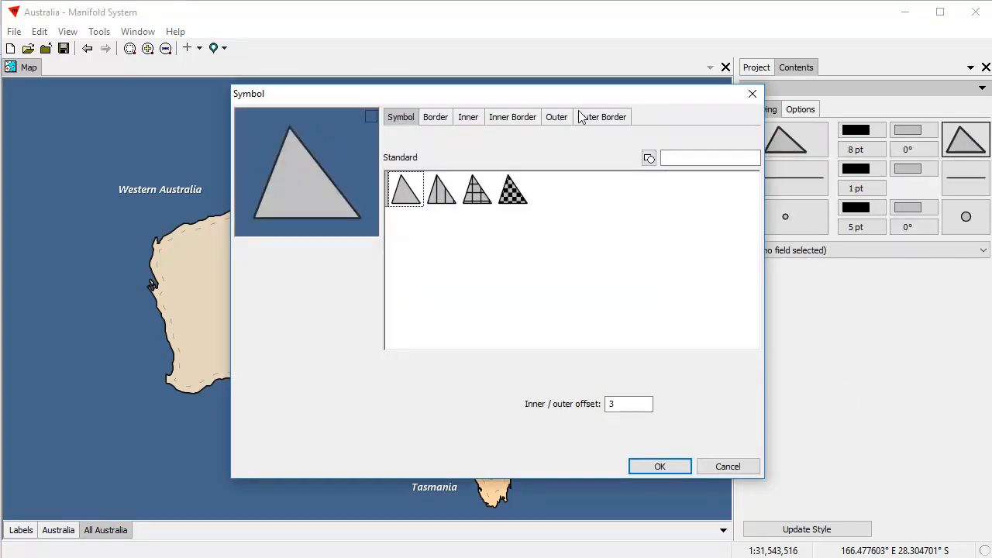
pyautogui.click(555, 117)
pyautogui.moveTo(582, 93); pyautogui.dragTo(776, 87)
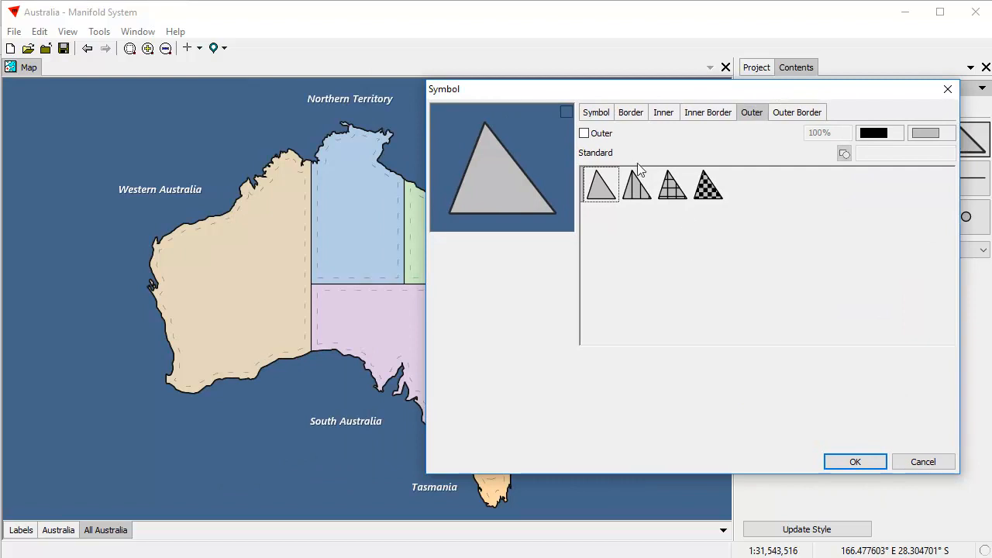
pyautogui.click(583, 134)
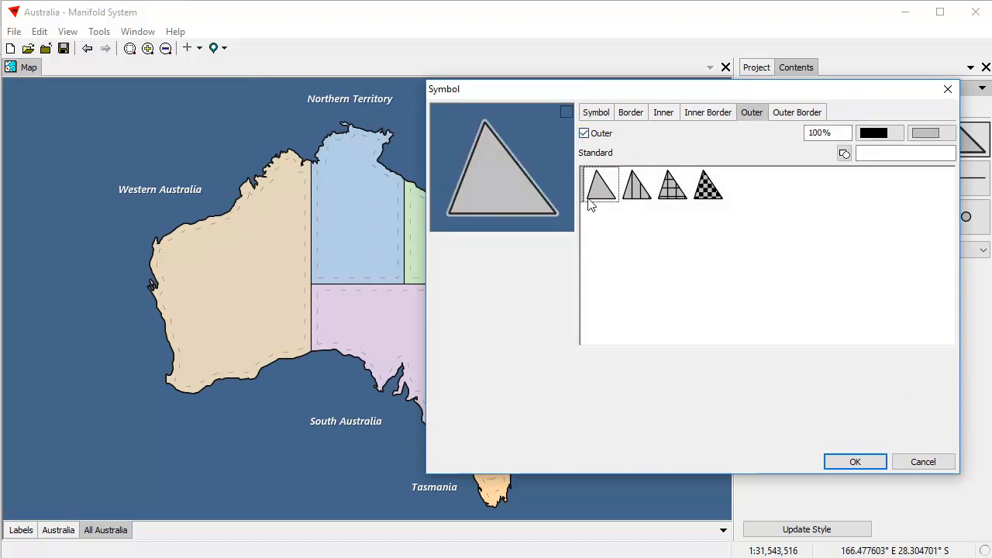
pyautogui.click(591, 112)
pyautogui.moveTo(843, 402); pyautogui.dragTo(745, 396)
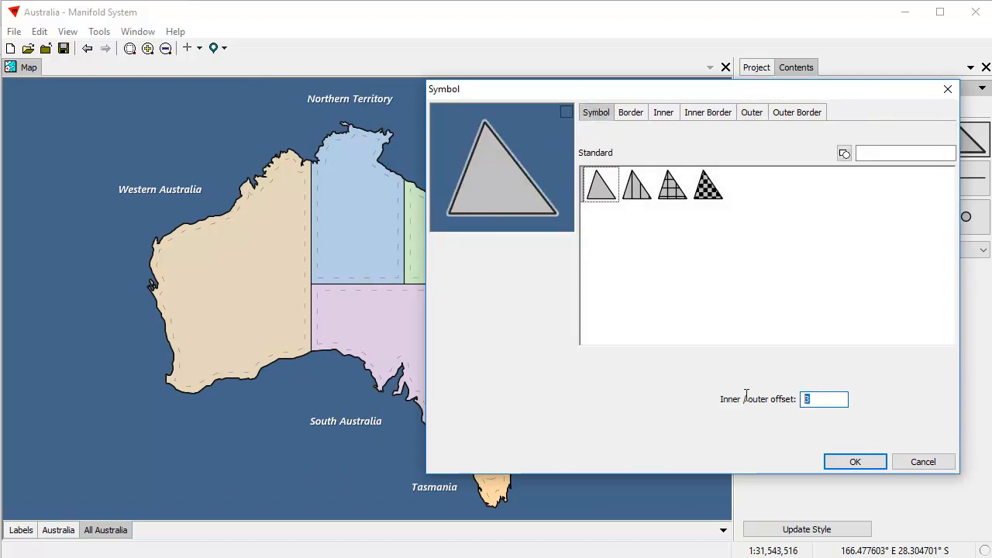
pyautogui.write('8')
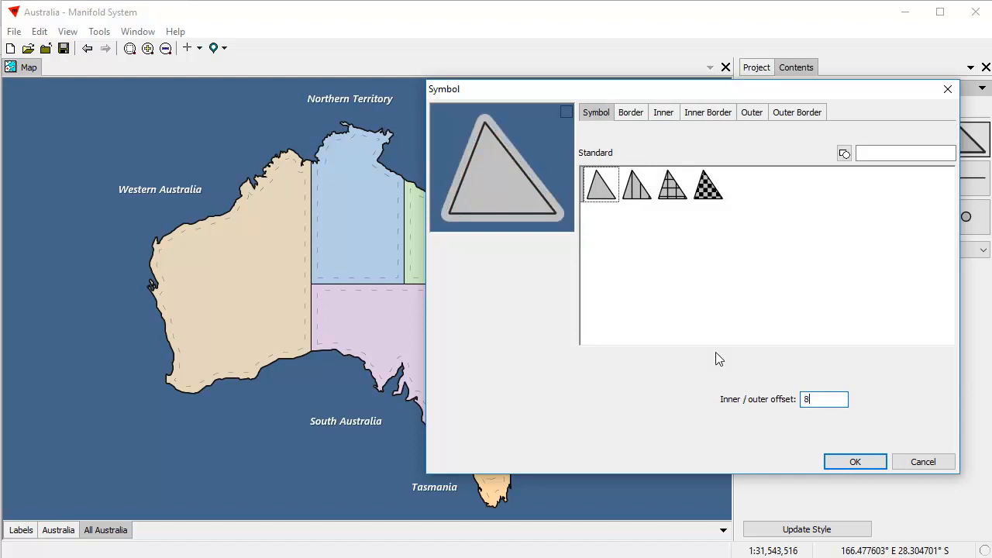
pyautogui.click(752, 112)
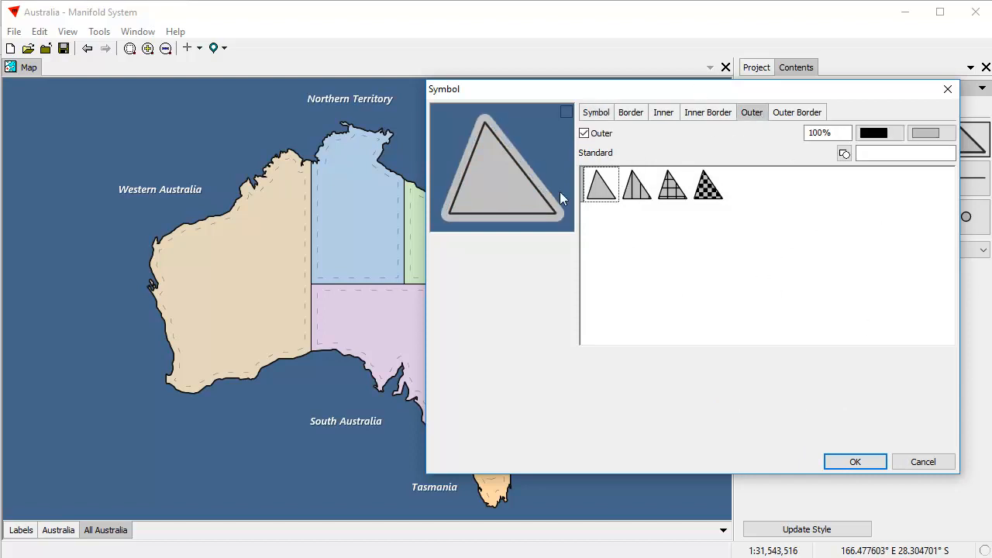
pyautogui.moveTo(577, 97); pyautogui.dragTo(639, 103)
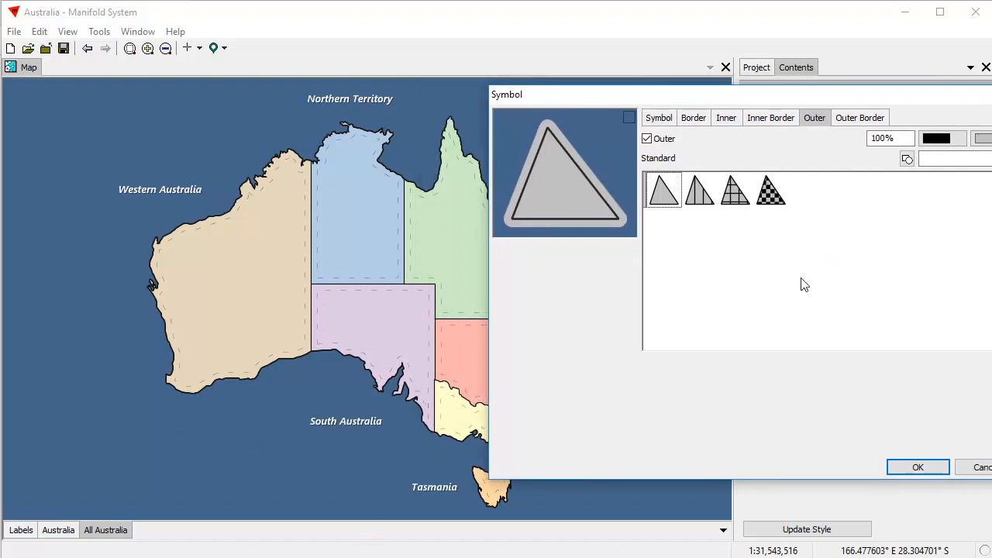
pyautogui.moveTo(864, 99); pyautogui.dragTo(806, 70)
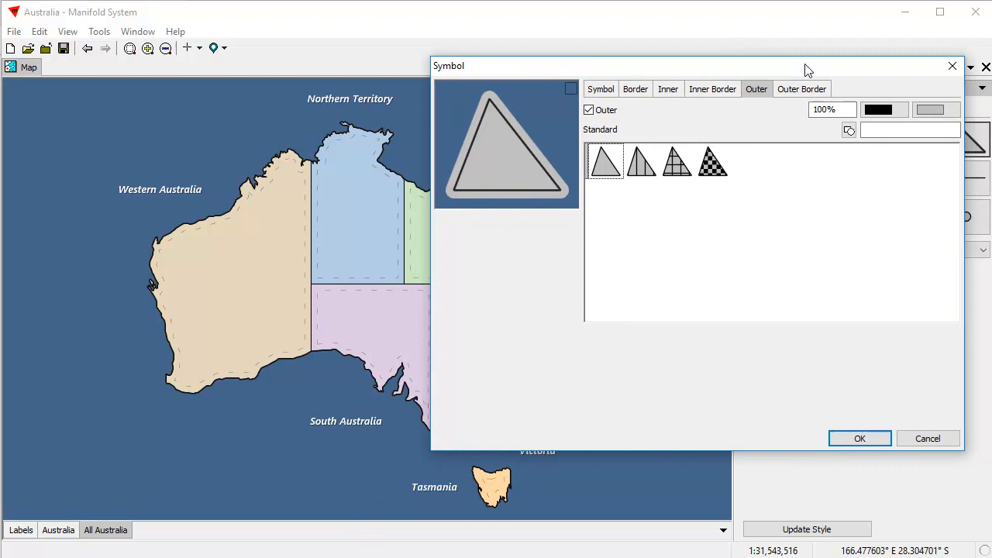
# Colour the halo with the sampled ocean blue, lightened, and apply it.
pyautogui.click(933, 112)
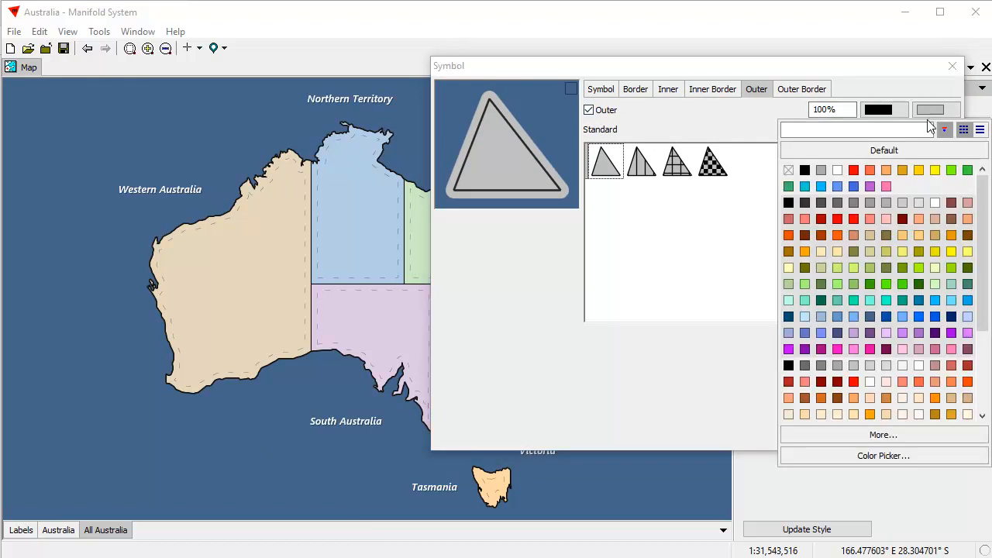
pyautogui.click(910, 460)
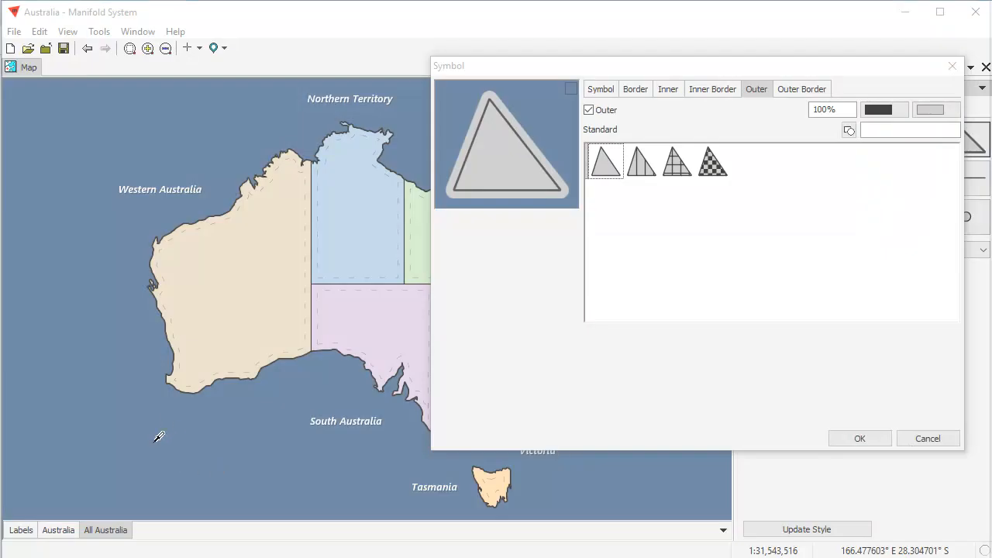
pyautogui.click(159, 437)
pyautogui.click(930, 112)
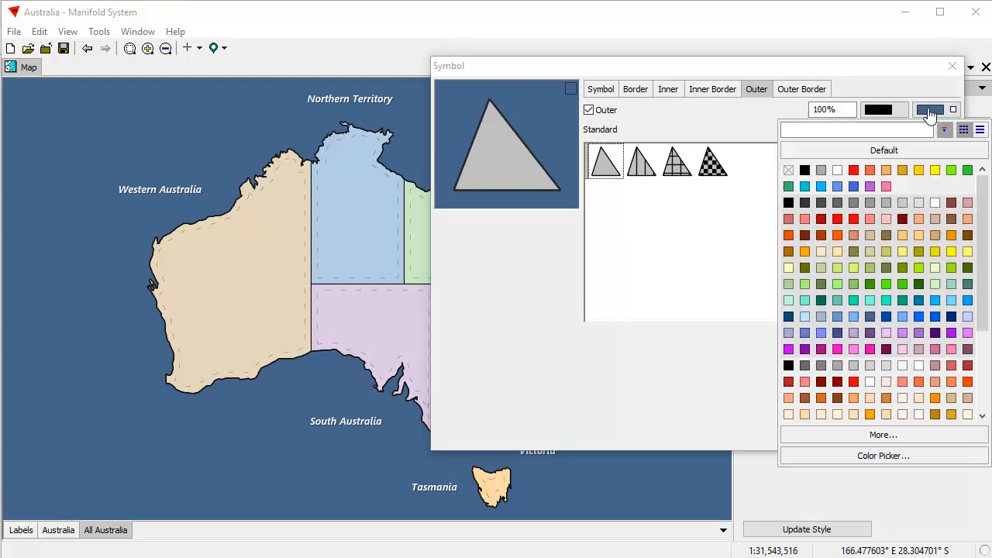
pyautogui.click(881, 434)
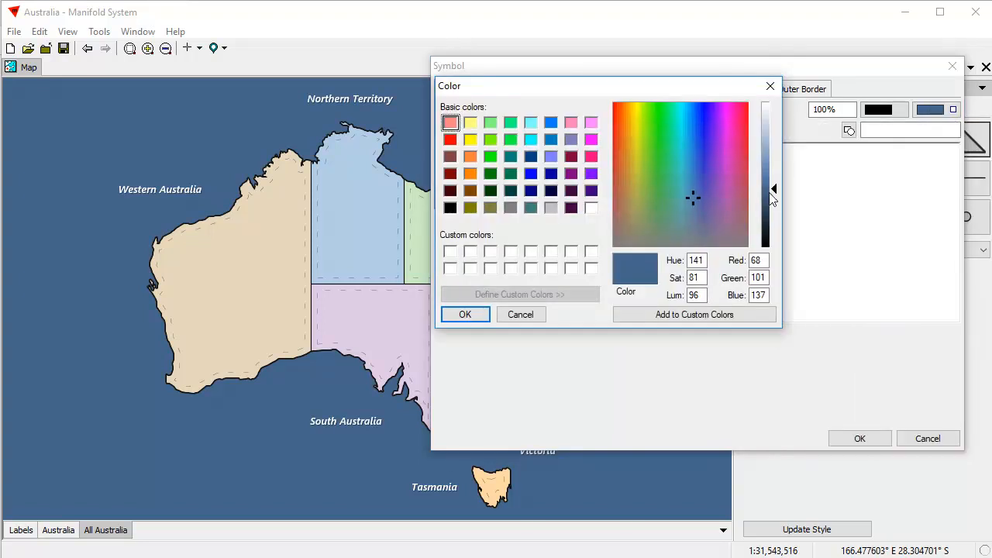
pyautogui.moveTo(773, 194); pyautogui.dragTo(771, 179)
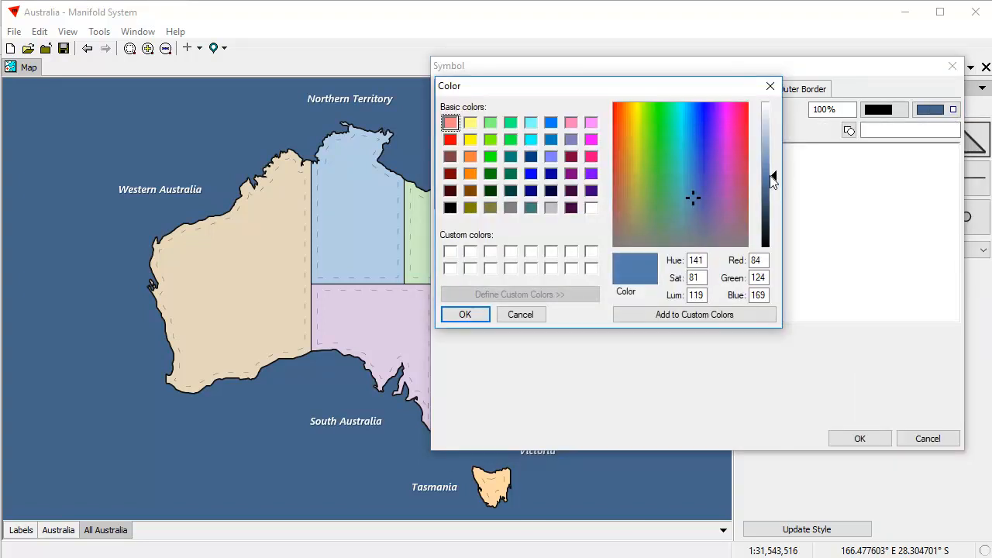
pyautogui.click(630, 316)
pyautogui.click(464, 318)
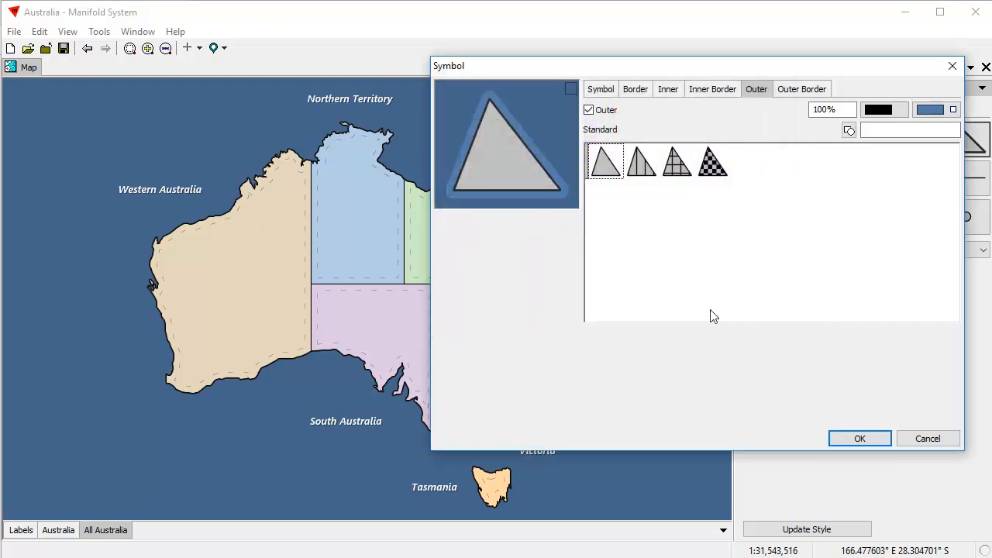
pyautogui.click(862, 437)
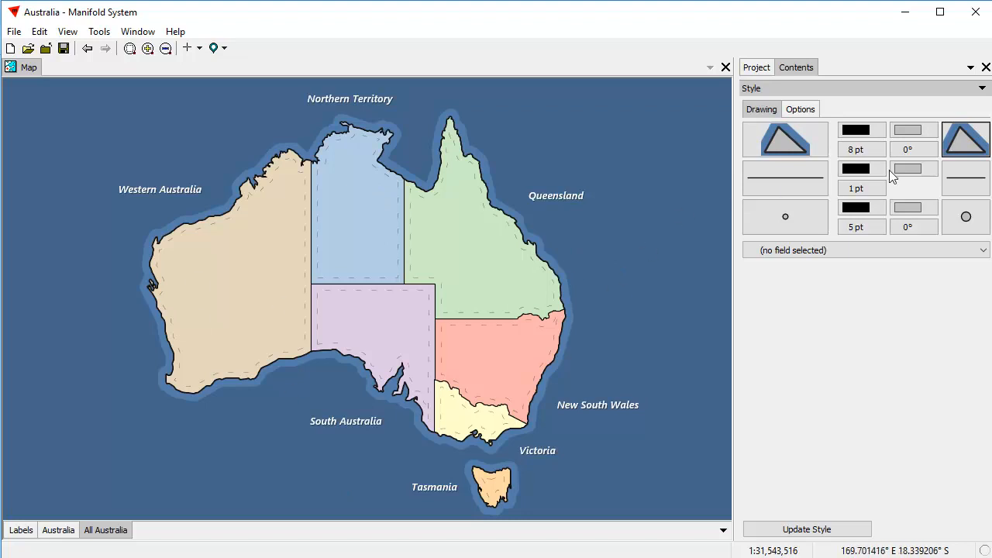
pyautogui.click(963, 142)
# Turn on the halo's outer border in a lighter sampled blue.
pyautogui.click(935, 391)
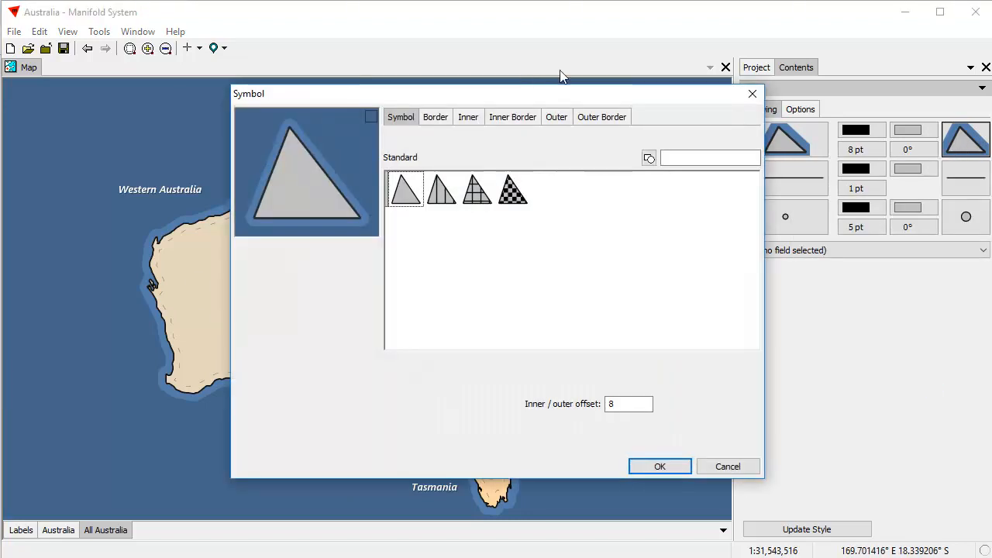
pyautogui.moveTo(525, 93); pyautogui.dragTo(804, 39)
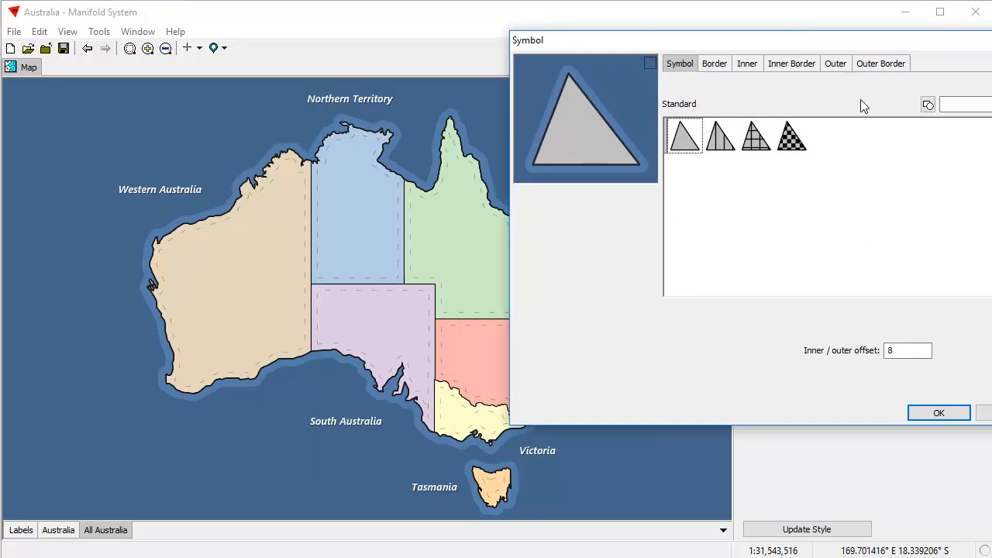
pyautogui.click(881, 63)
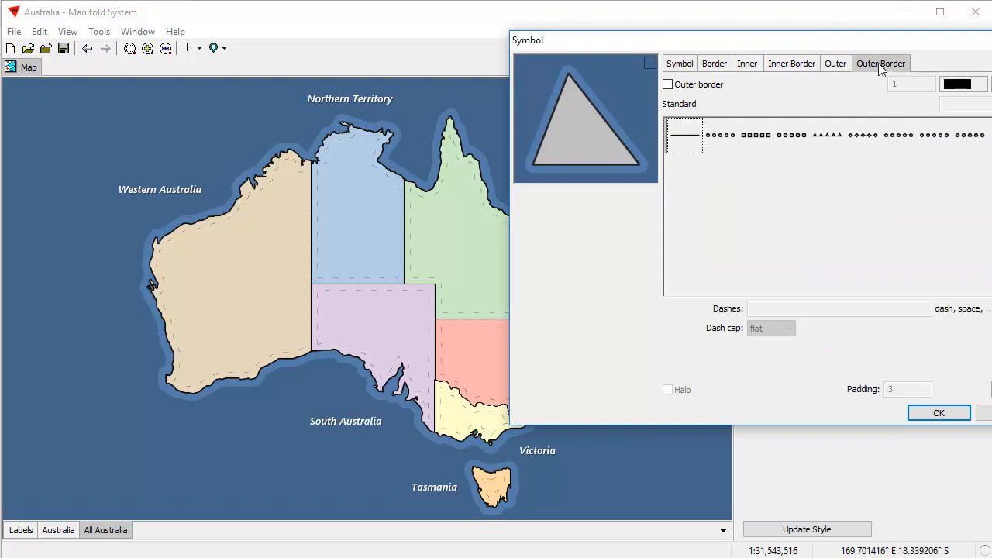
pyautogui.click(668, 85)
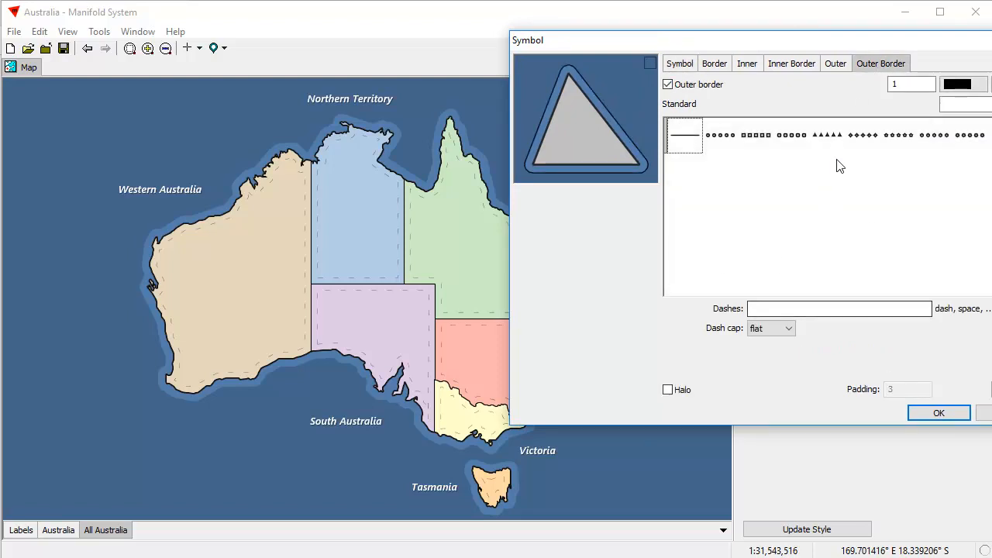
pyautogui.click(961, 86)
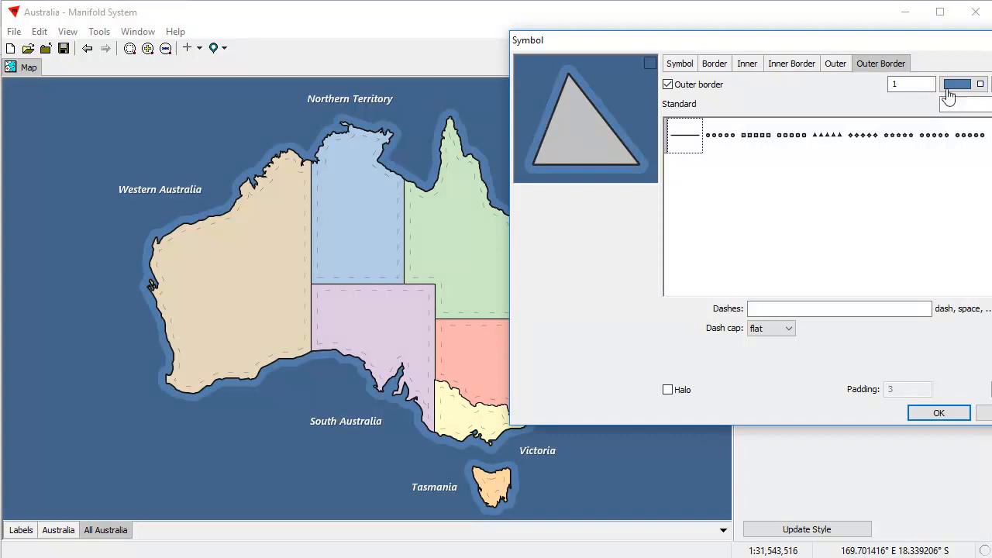
pyautogui.click(952, 87)
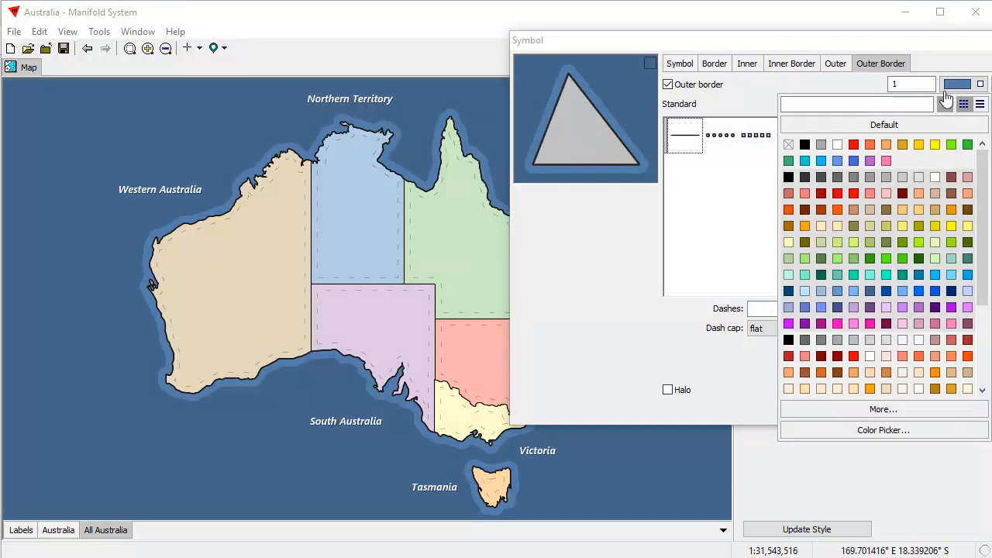
pyautogui.click(883, 409)
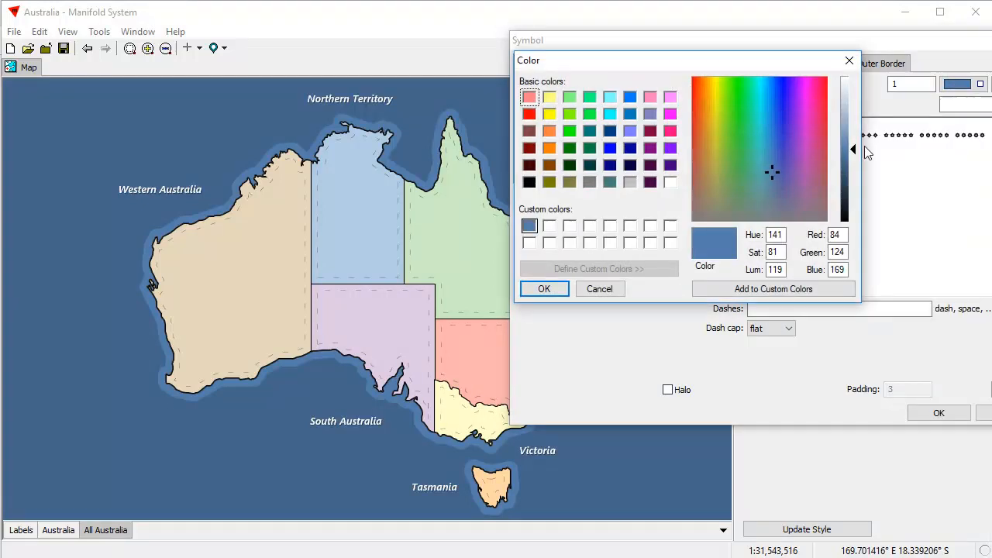
pyautogui.moveTo(852, 152); pyautogui.dragTo(851, 138)
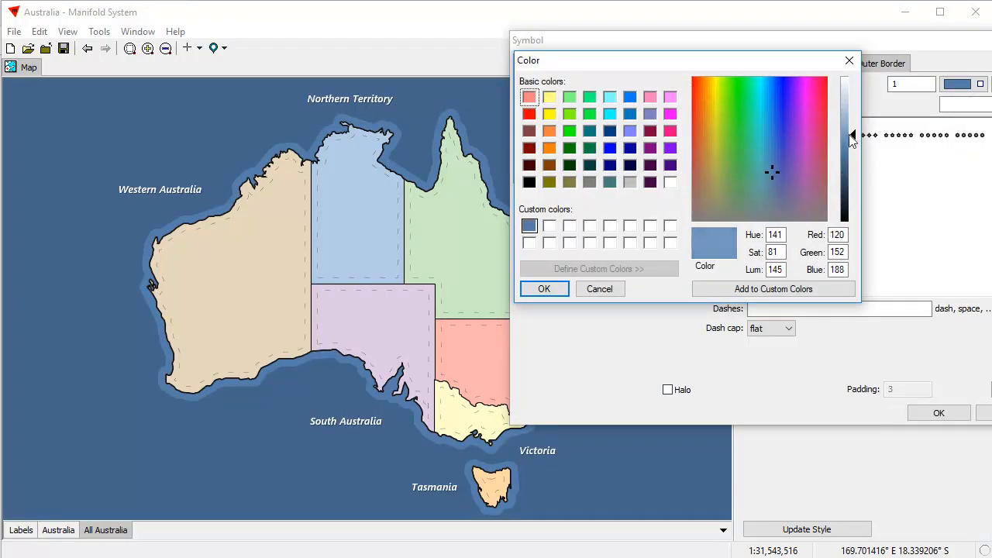
pyautogui.click(544, 289)
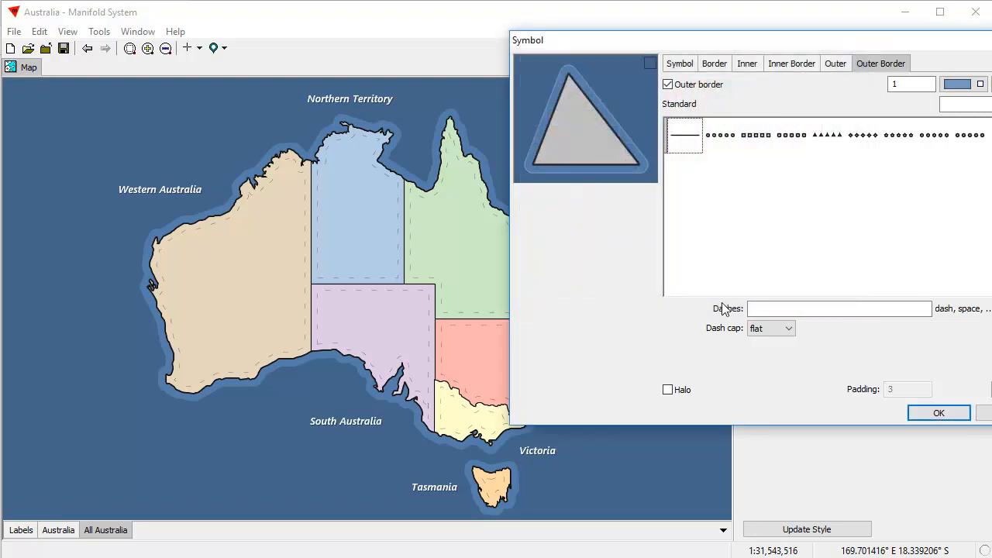
# Give the outer border a 5,10 dash pattern at width 1 and apply it.
pyautogui.click(792, 310)
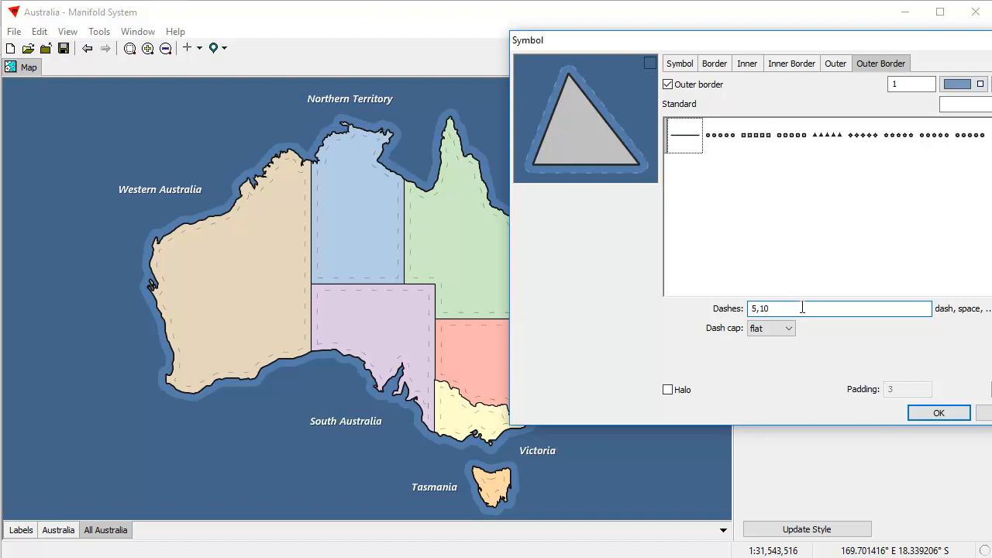
pyautogui.moveTo(905, 83); pyautogui.dragTo(825, 85)
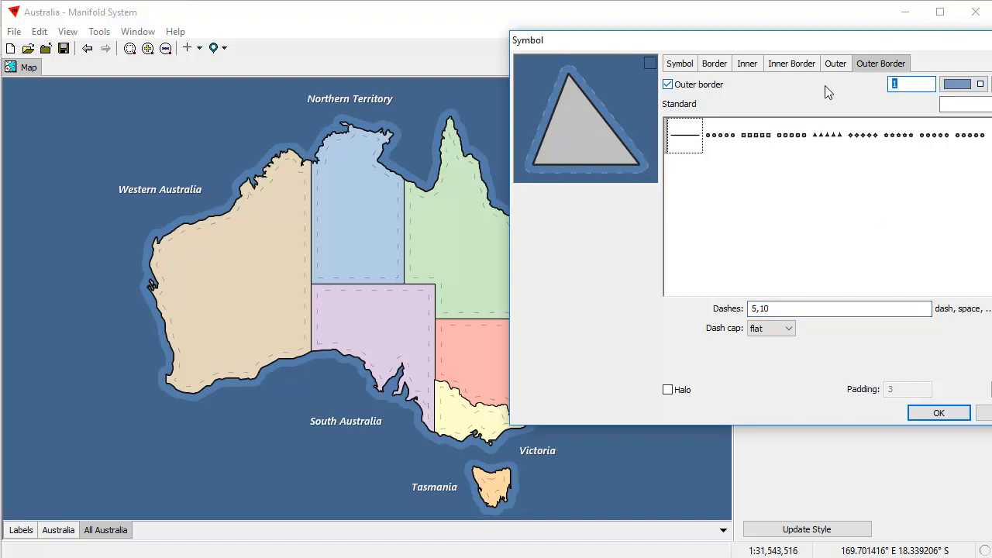
pyautogui.click(959, 413)
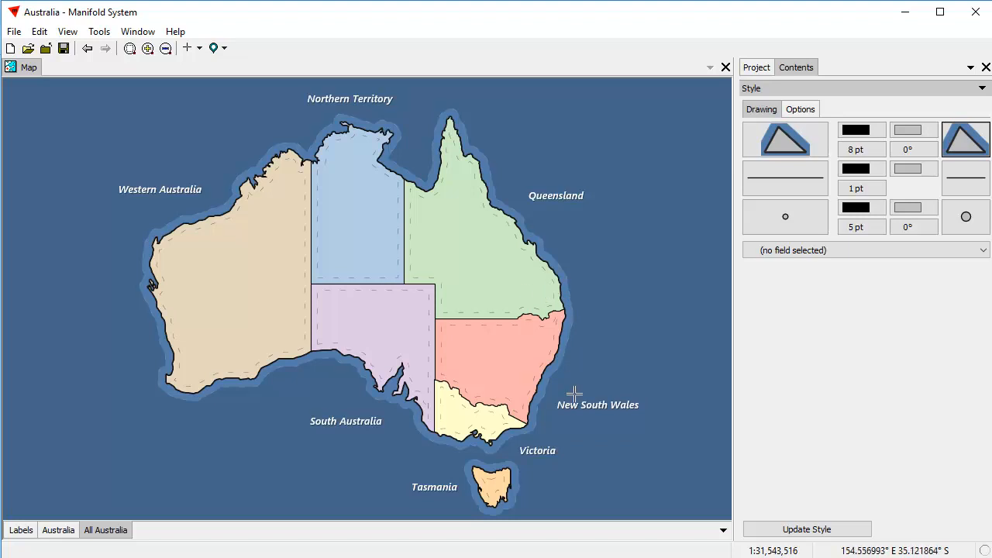
pyautogui.click(952, 159)
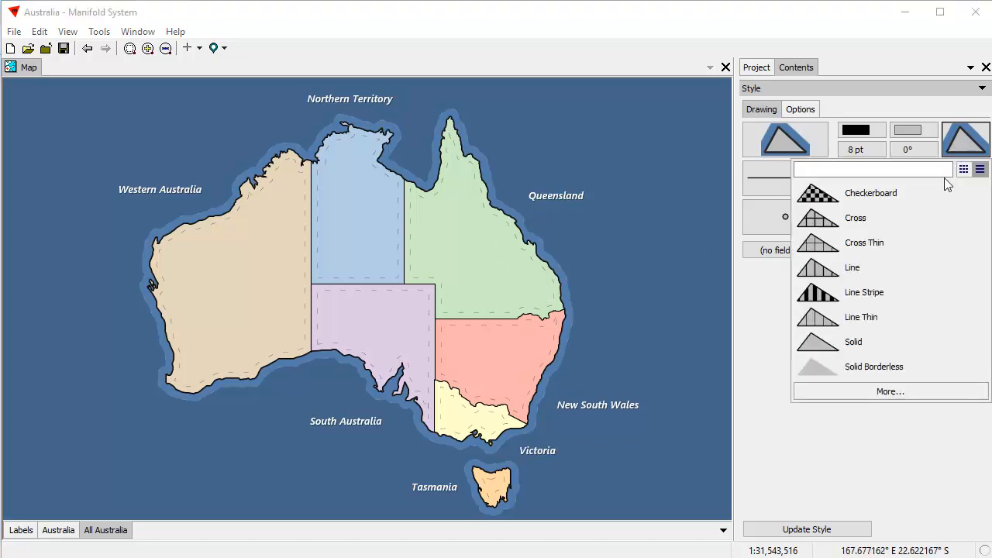
pyautogui.click(922, 391)
pyautogui.click(600, 119)
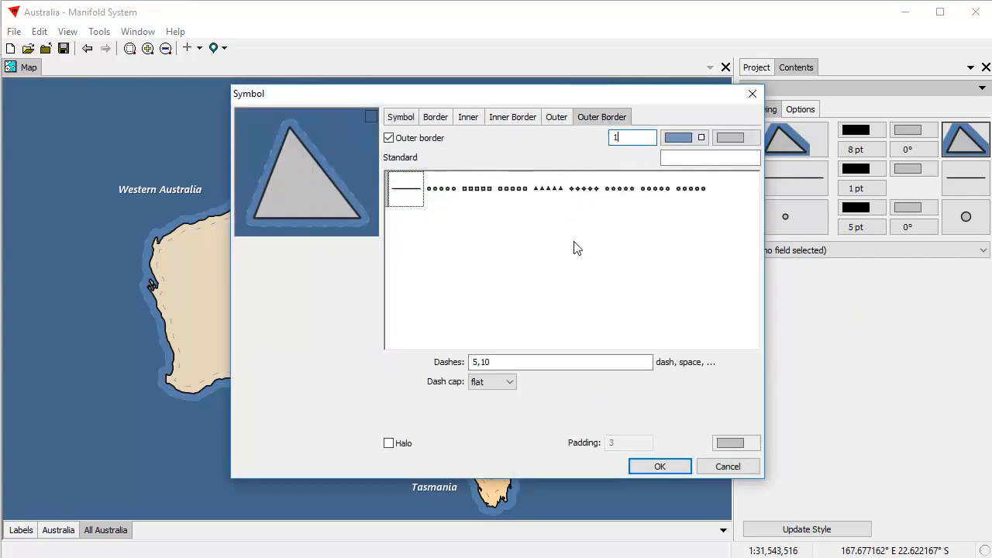
pyautogui.click(656, 466)
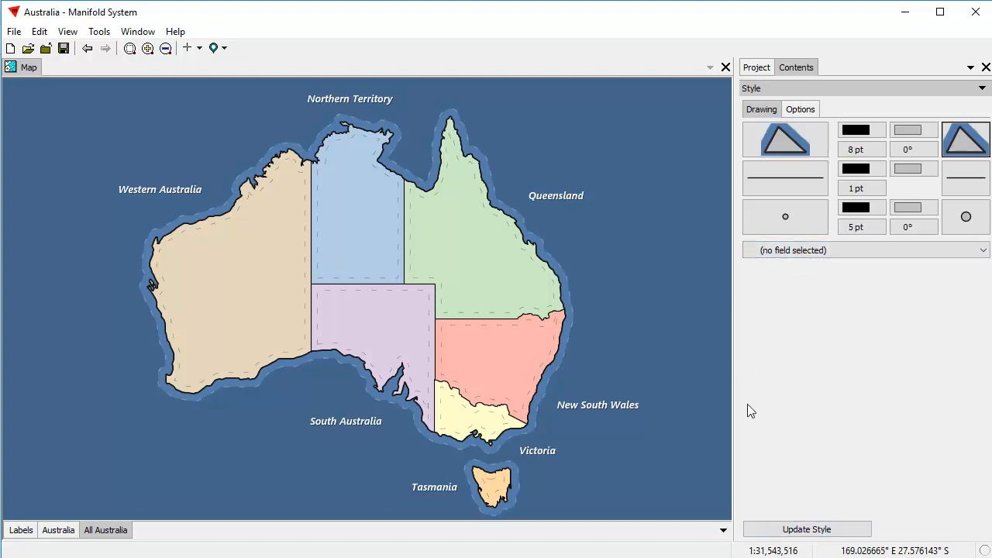
# Turn off the dashed inner border in the Australia states' area symbol.
pyautogui.click(58, 530)
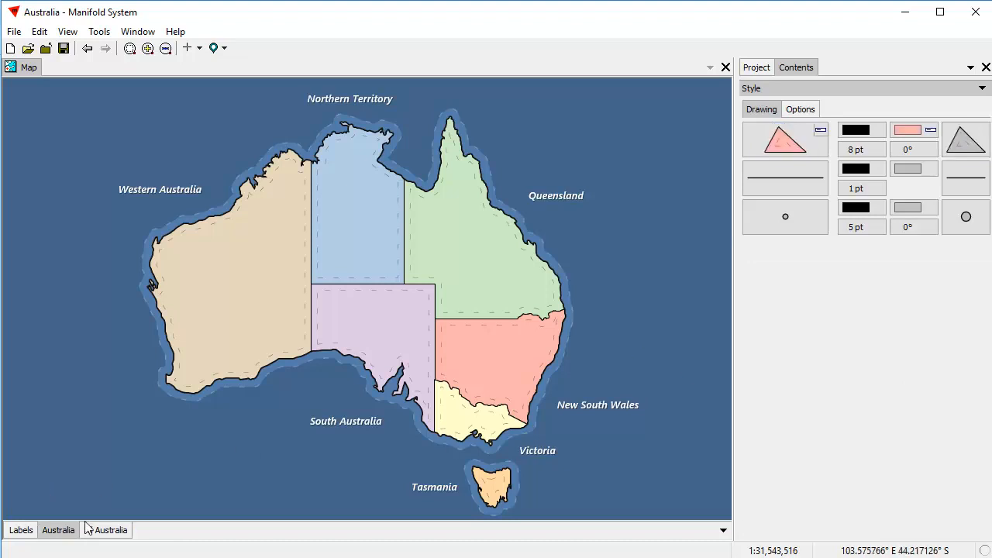
pyautogui.click(963, 150)
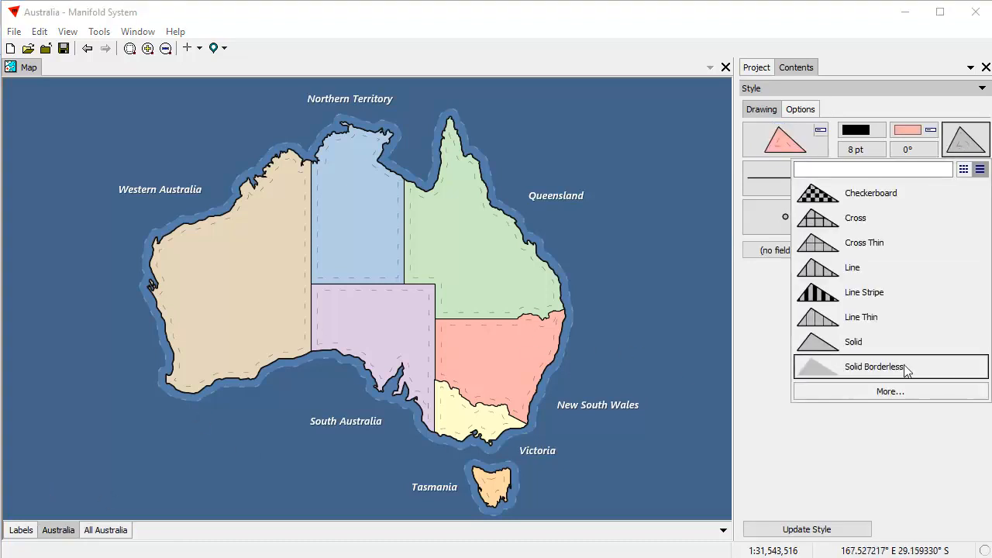
pyautogui.click(905, 392)
pyautogui.click(464, 118)
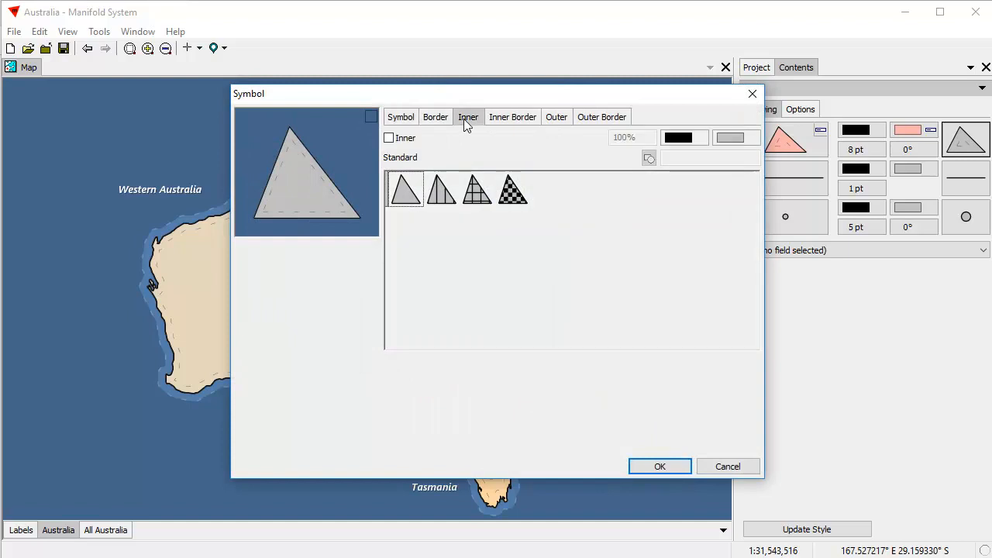
pyautogui.click(530, 118)
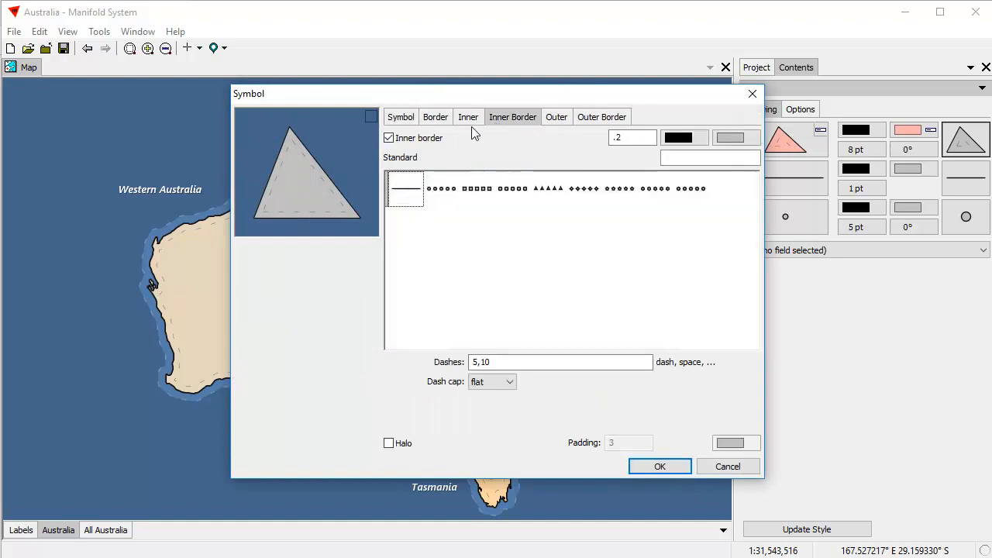
pyautogui.click(392, 139)
pyautogui.moveTo(497, 90); pyautogui.dragTo(679, 89)
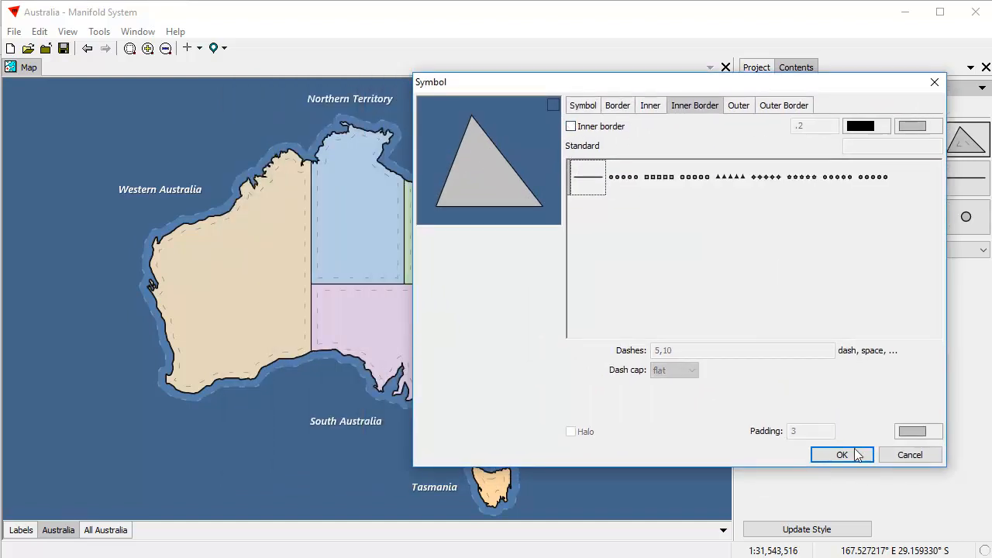
pyautogui.click(837, 448)
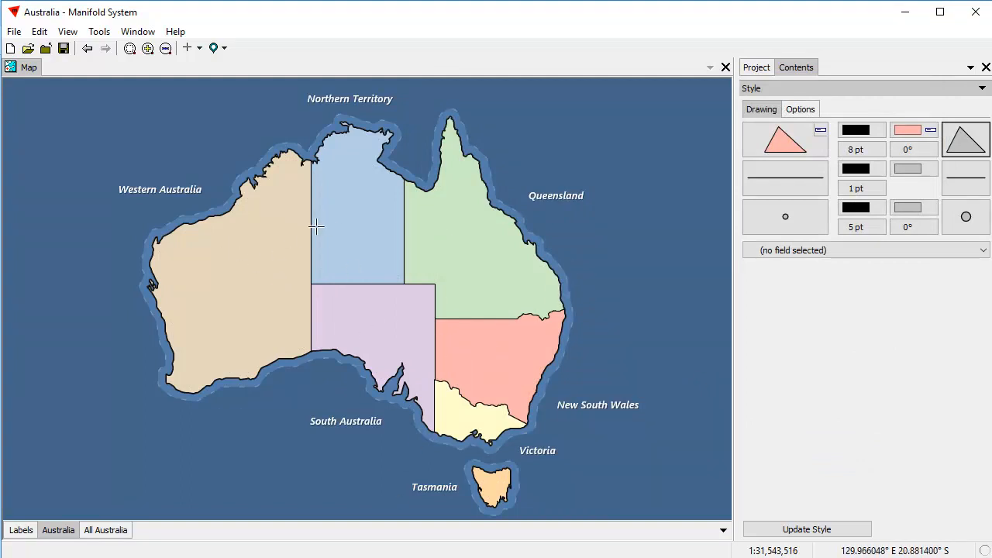
pyautogui.click(966, 143)
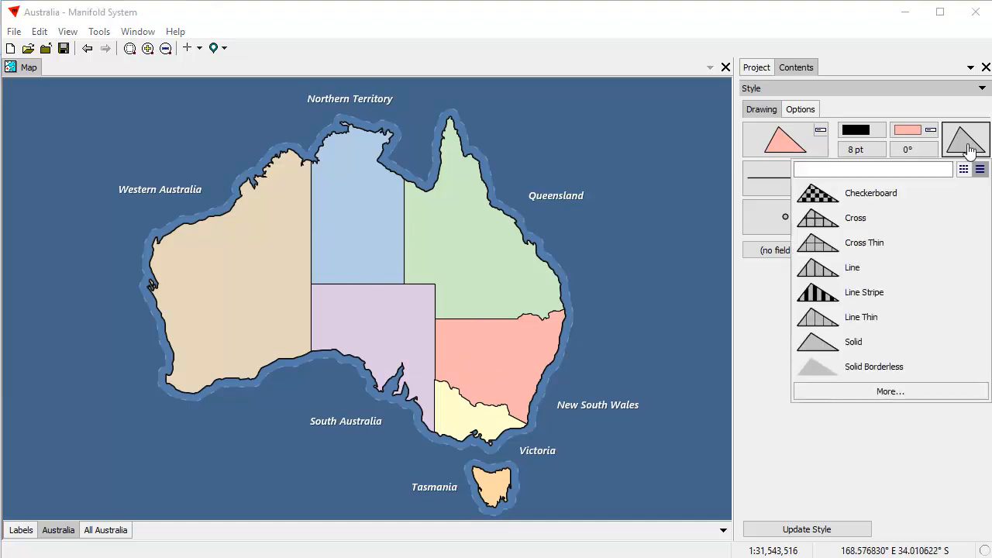
pyautogui.click(767, 250)
# Vary state fills by the name field and start importing image fills for Western Australia.
pyautogui.click(772, 289)
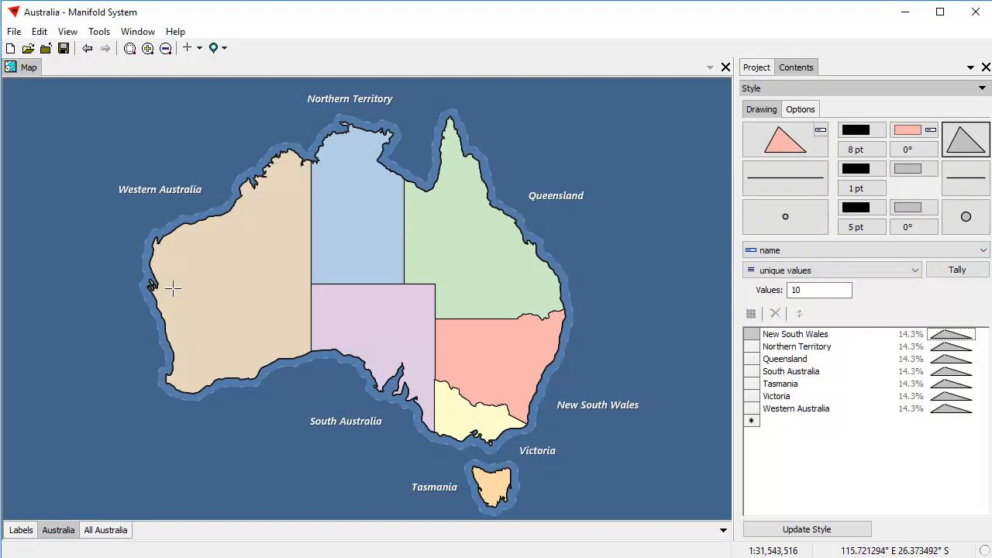
pyautogui.click(957, 410)
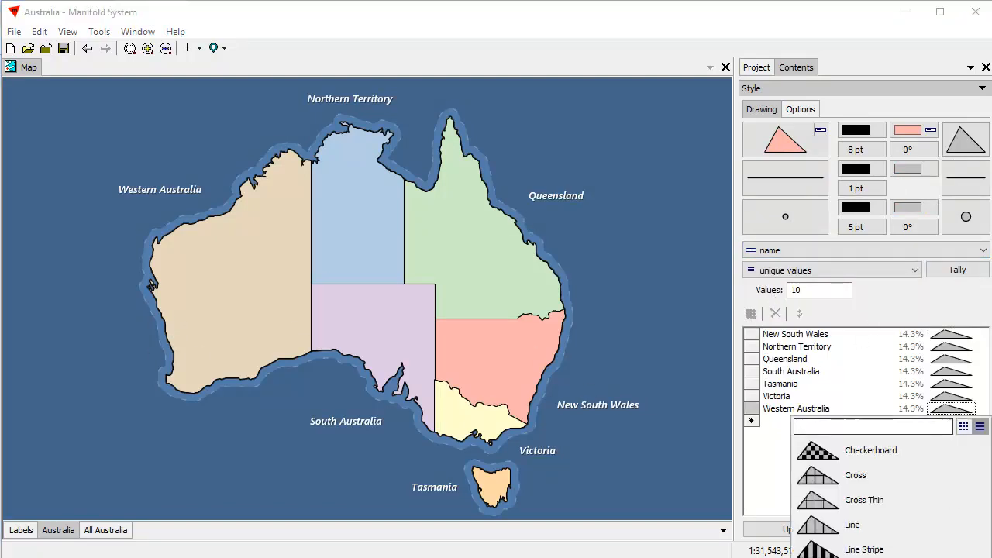
pyautogui.click(980, 426)
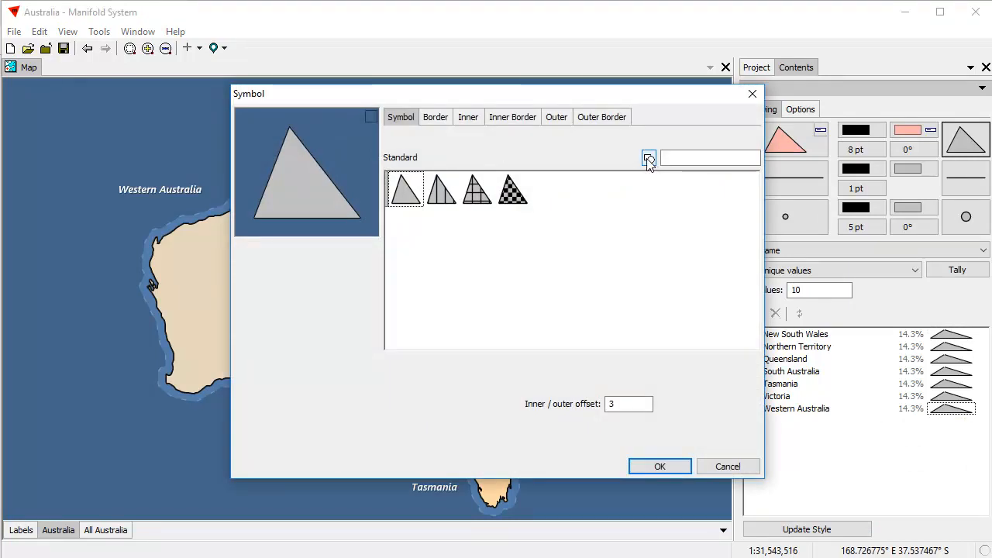
pyautogui.click(648, 159)
pyautogui.click(639, 199)
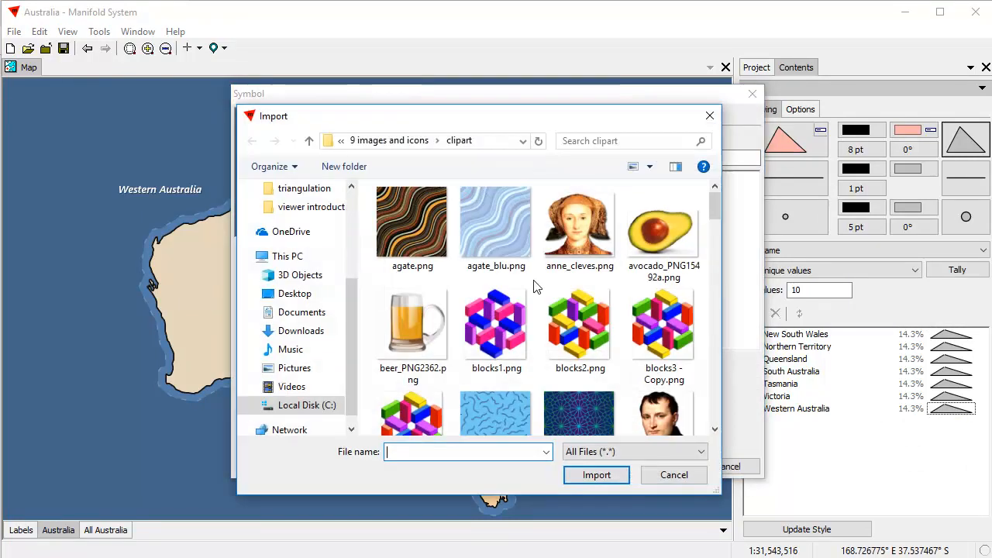
pyautogui.moveTo(635, 118); pyautogui.dragTo(860, 118)
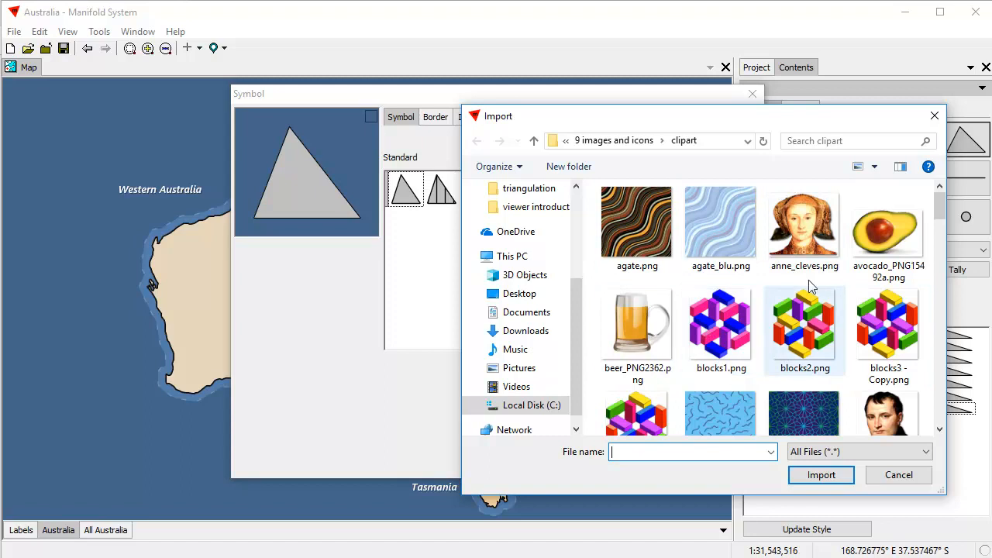
# Import the agate, blue_squig, deco_06, peanuts and tricloth texture images.
pyautogui.click(631, 224)
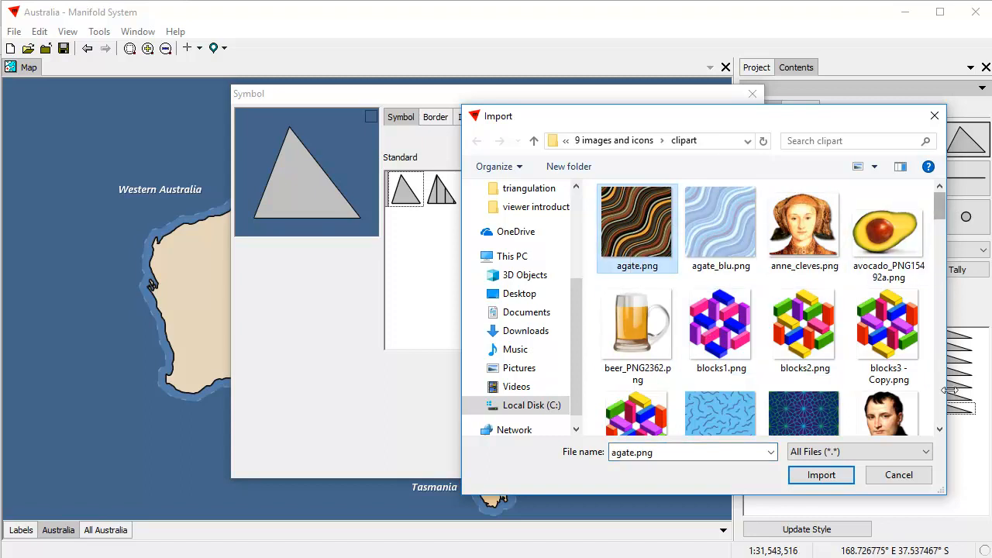
pyautogui.scroll(-3, 941, 414)
pyautogui.click(720, 221)
pyautogui.scroll(3, 932, 209)
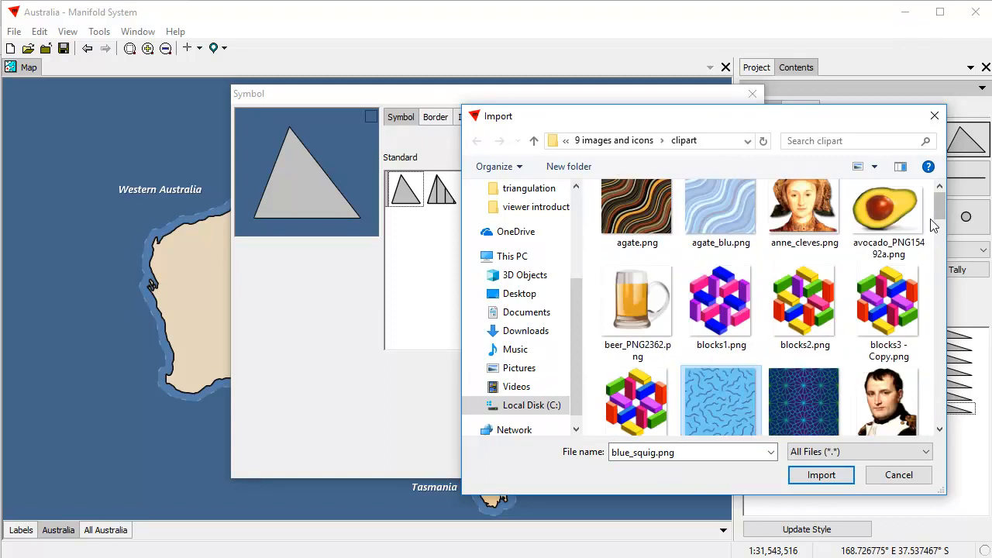
pyautogui.keyDown('ctrl'); pyautogui.click(622, 245); pyautogui.keyUp('ctrl')
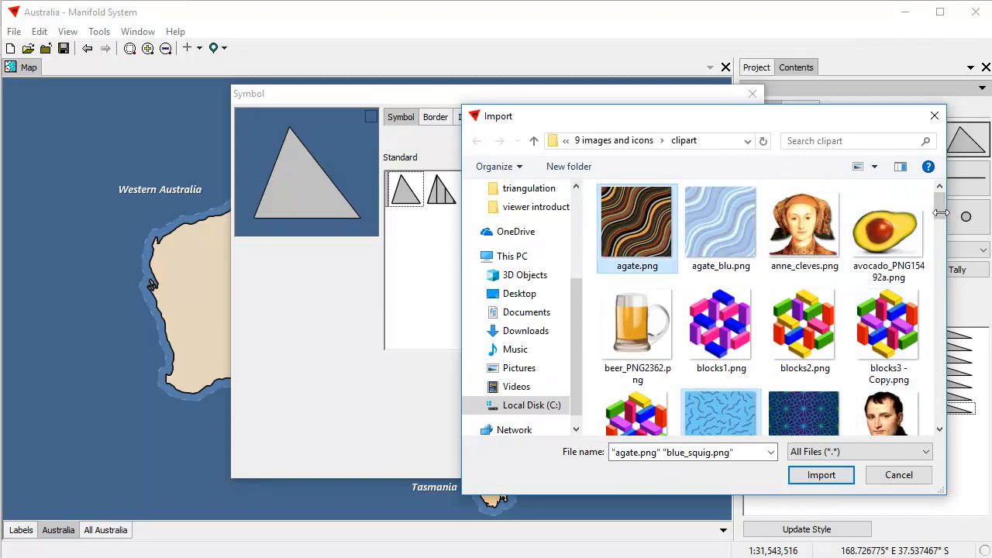
pyautogui.moveTo(943, 207); pyautogui.dragTo(944, 258)
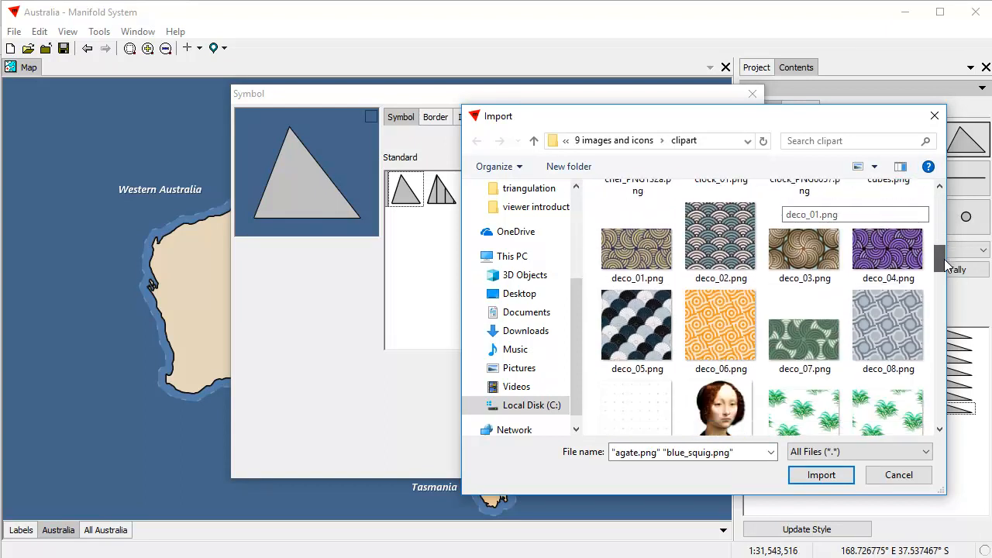
pyautogui.keyDown('ctrl'); pyautogui.click(739, 333); pyautogui.keyUp('ctrl')
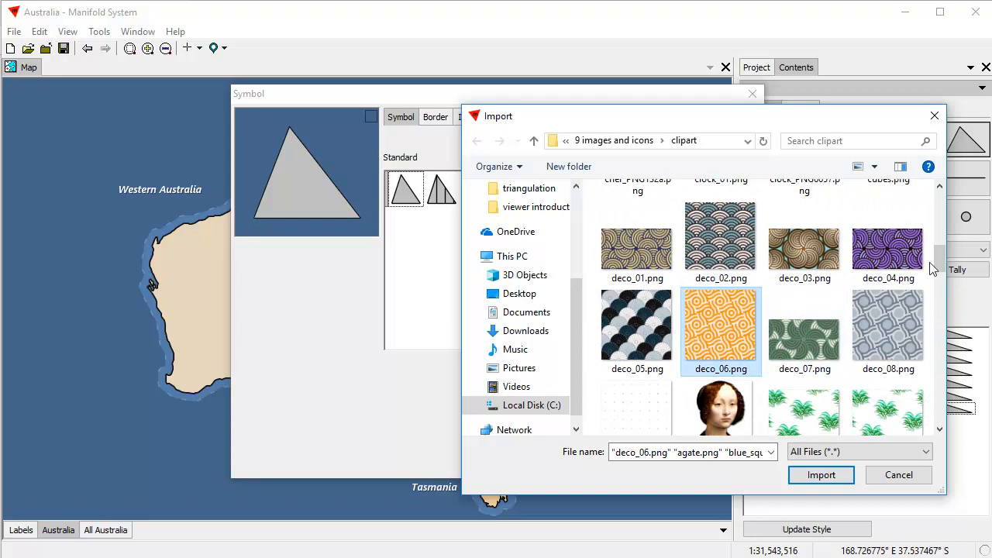
pyautogui.moveTo(938, 260); pyautogui.dragTo(944, 349)
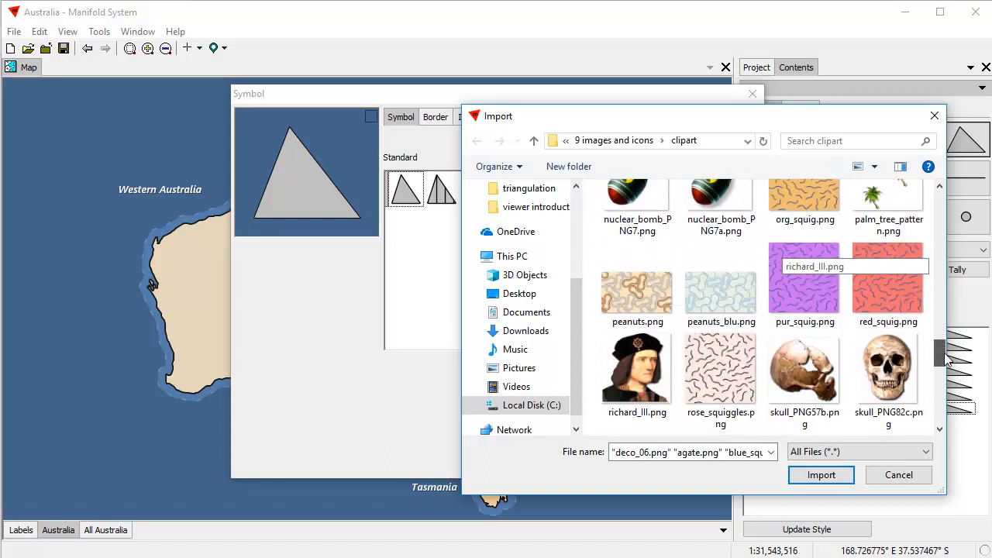
pyautogui.keyDown('ctrl'); pyautogui.click(637, 379); pyautogui.keyUp('ctrl')
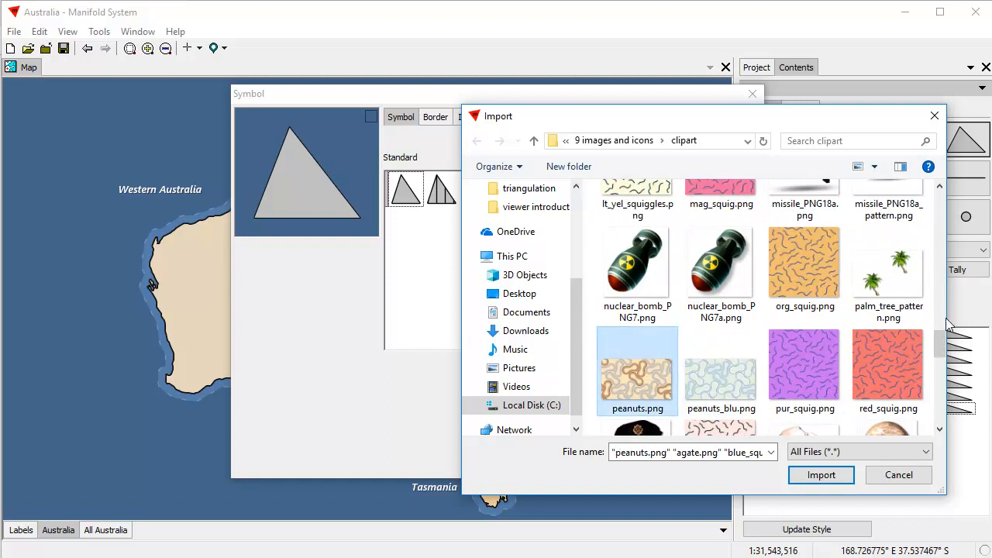
pyautogui.moveTo(940, 340); pyautogui.dragTo(943, 406)
pyautogui.keyDown('ctrl'); pyautogui.click(736, 382); pyautogui.keyUp('ctrl')
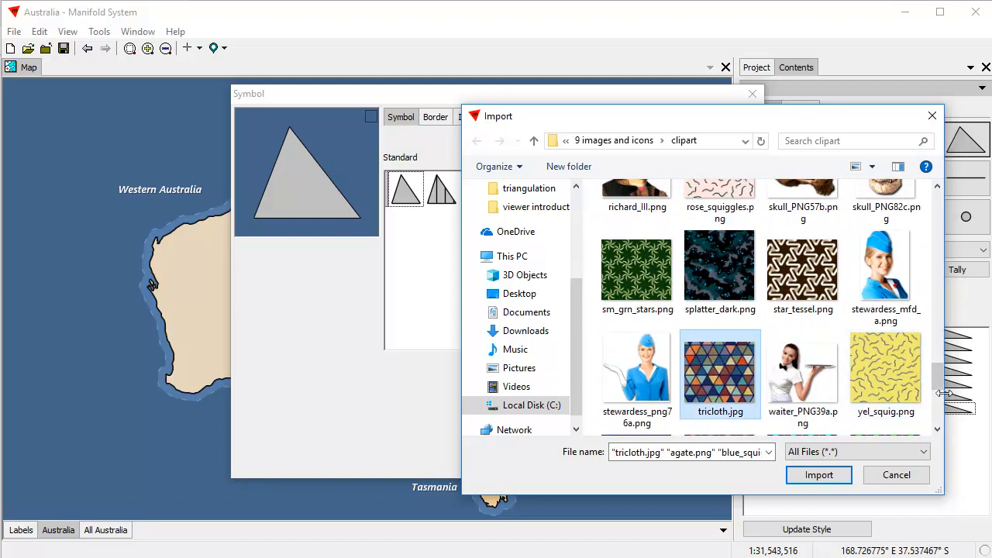
pyautogui.scroll(-3, 942, 388)
pyautogui.click(820, 475)
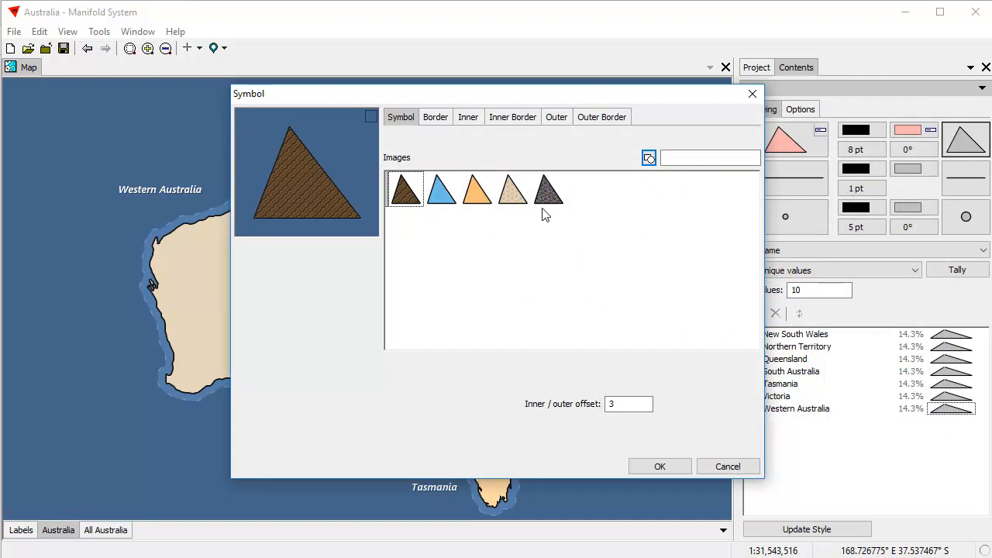
# Import metal_co.jpg and rivets.jpg from the textures\metal folder into the image list.
pyautogui.rightClick(496, 274)
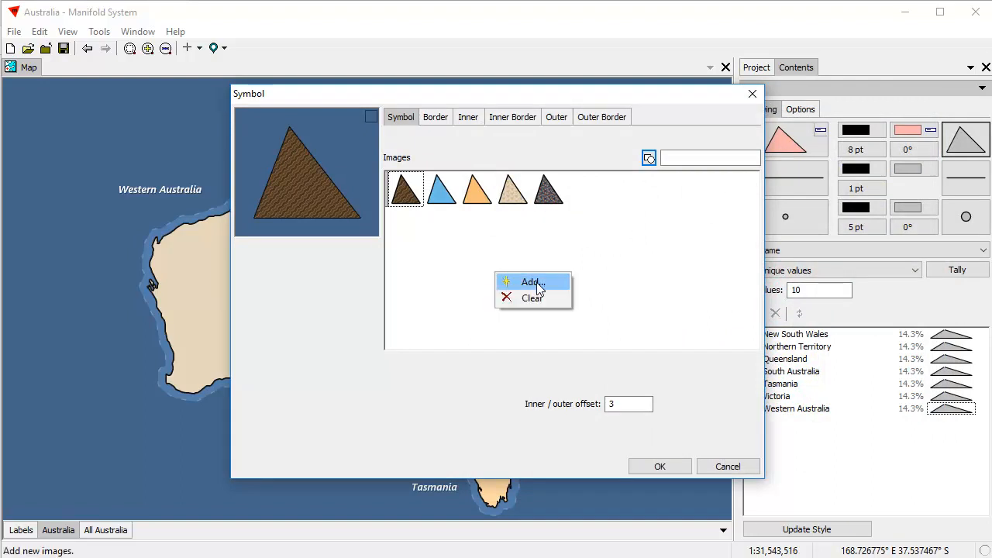
pyautogui.rightClick(672, 240)
pyautogui.click(710, 250)
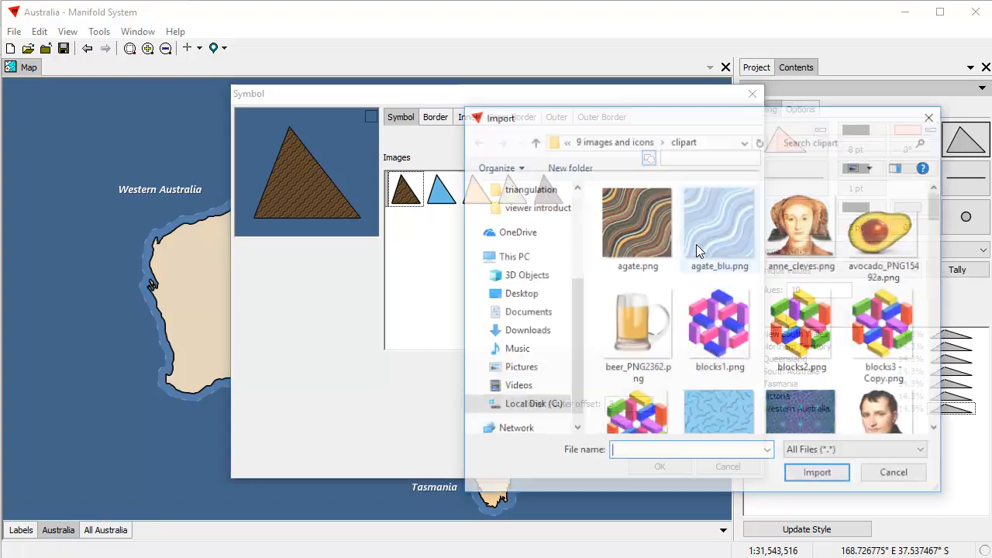
pyautogui.click(534, 141)
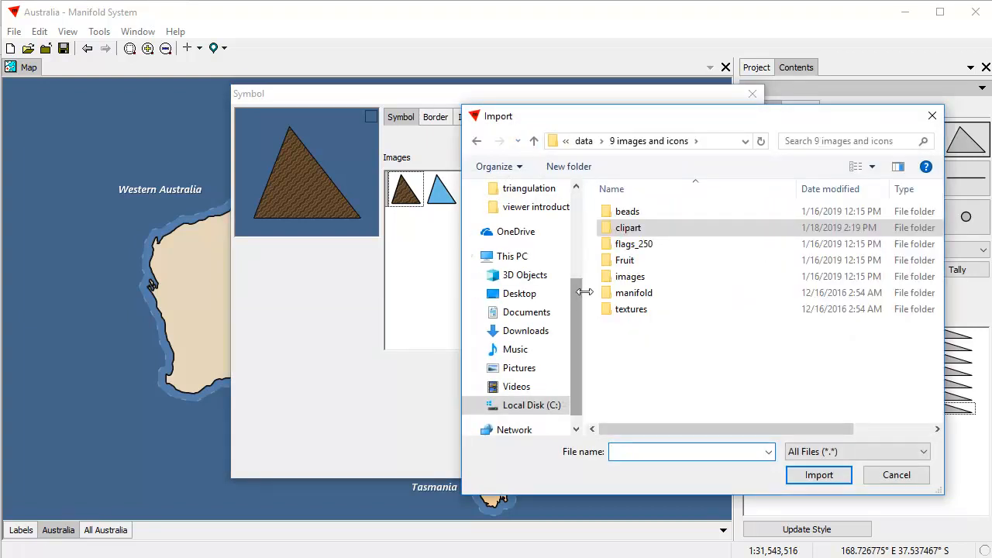
pyautogui.doubleClick(631, 310)
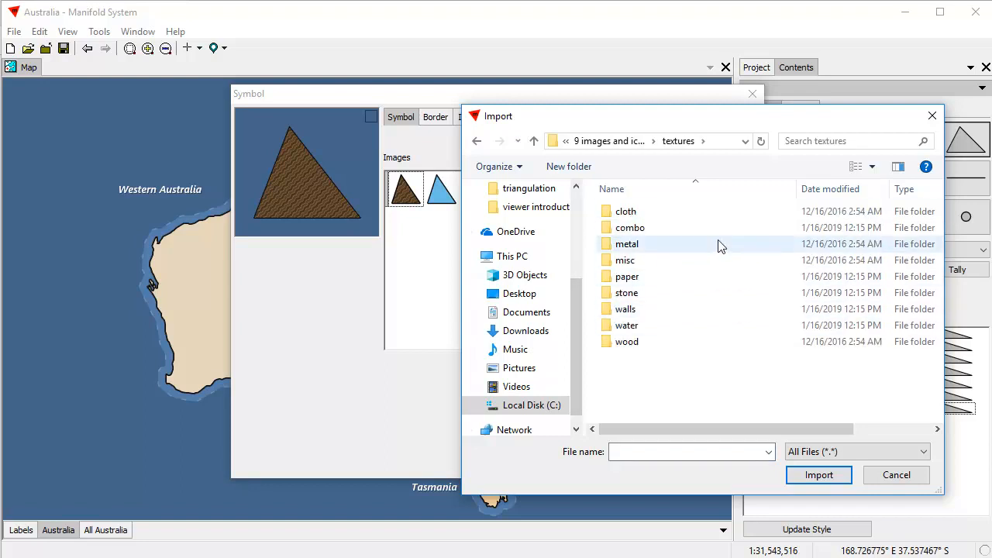
pyautogui.doubleClick(629, 247)
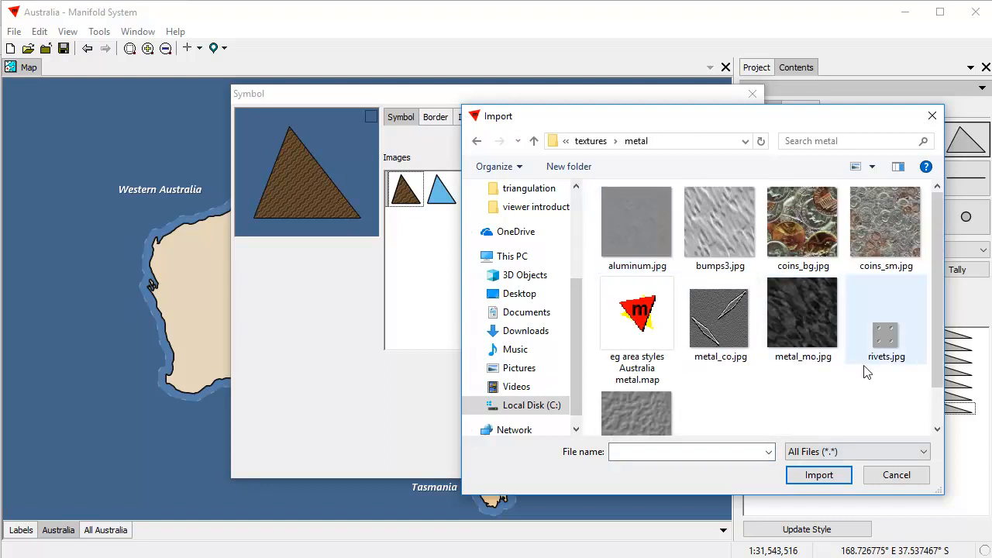
pyautogui.click(730, 322)
pyautogui.keyDown('ctrl'); pyautogui.click(885, 334); pyautogui.keyUp('ctrl')
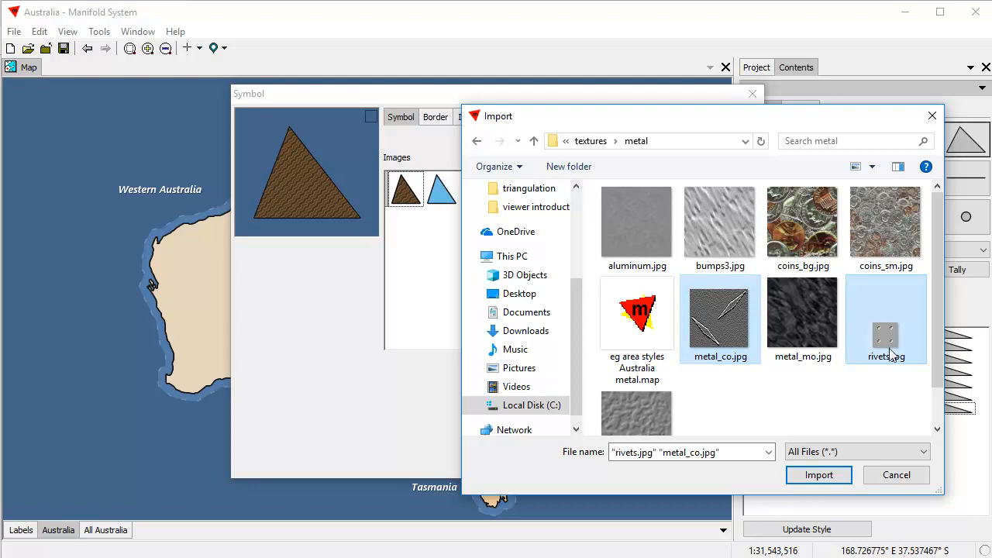
pyautogui.click(818, 476)
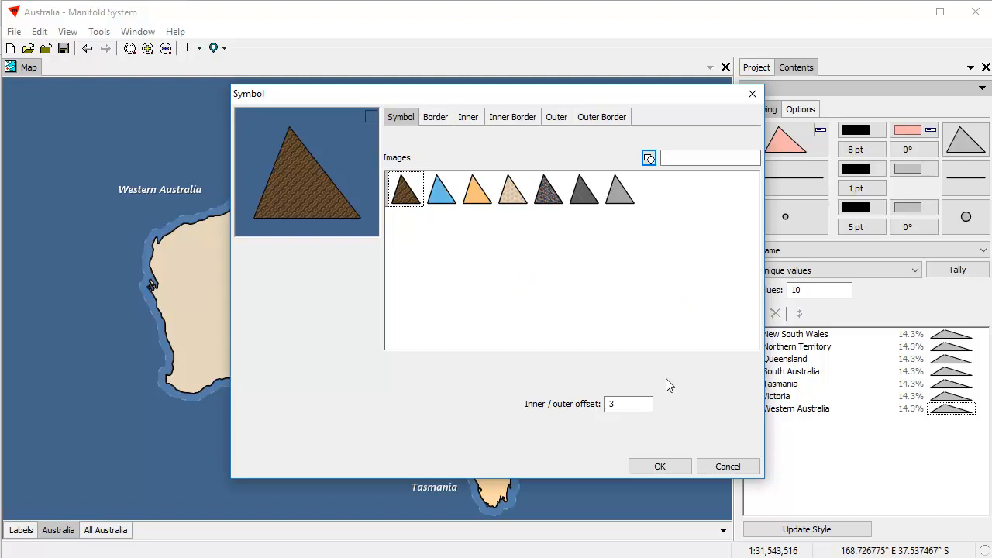
# Import marble02, marble07 and marble06 from the textures\stone folder.
pyautogui.rightClick(592, 268)
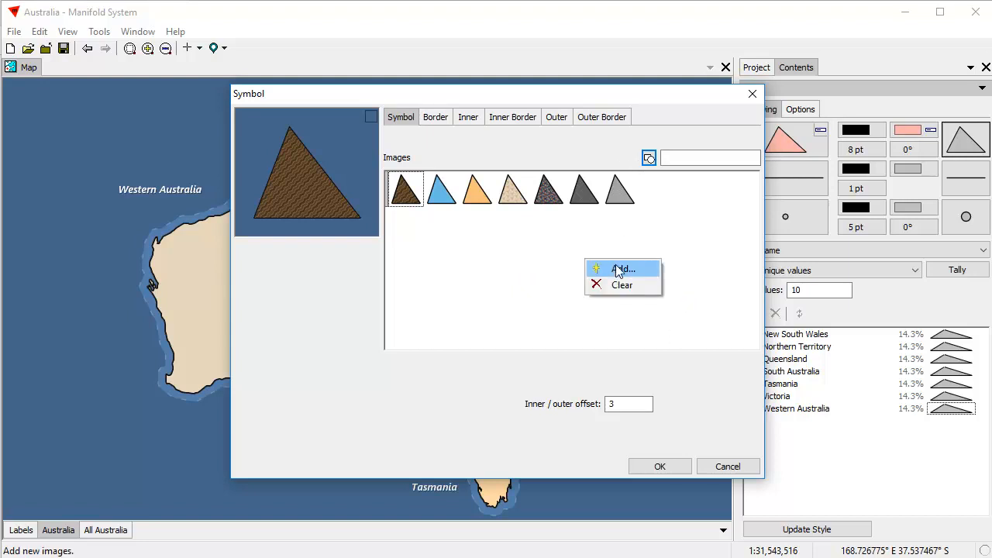
pyautogui.click(619, 269)
pyautogui.click(534, 140)
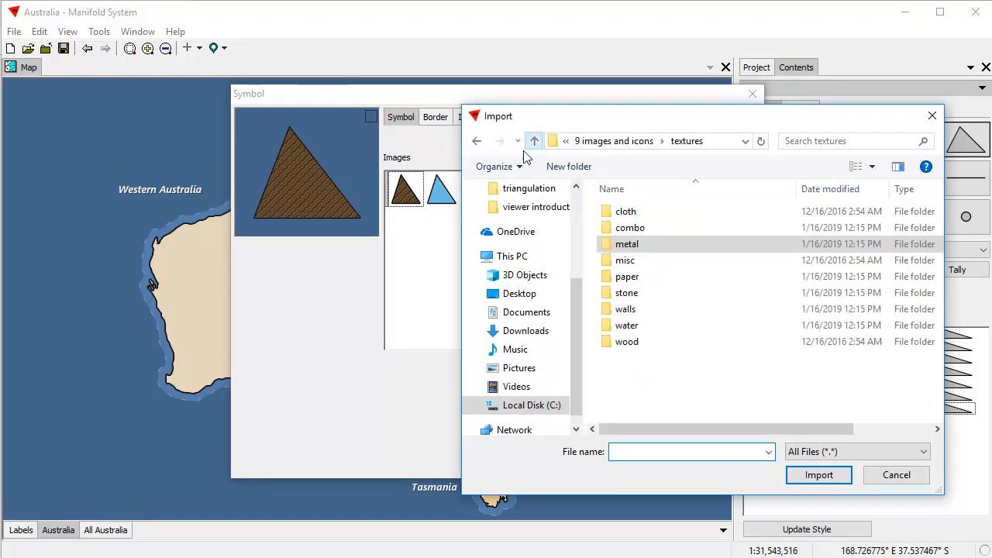
pyautogui.doubleClick(636, 299)
pyautogui.scroll(-2, 818, 298)
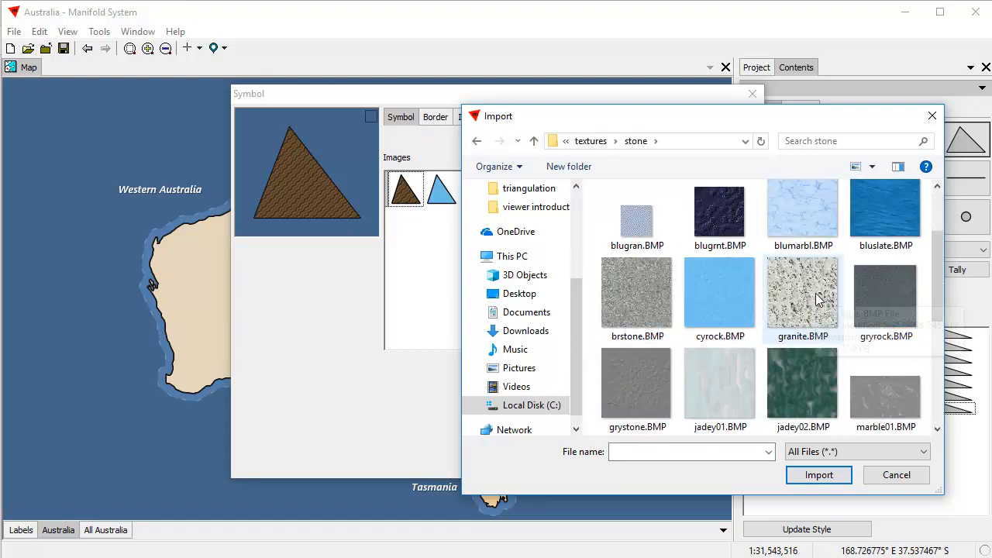
pyautogui.scroll(-5, 818, 299)
pyautogui.click(642, 213)
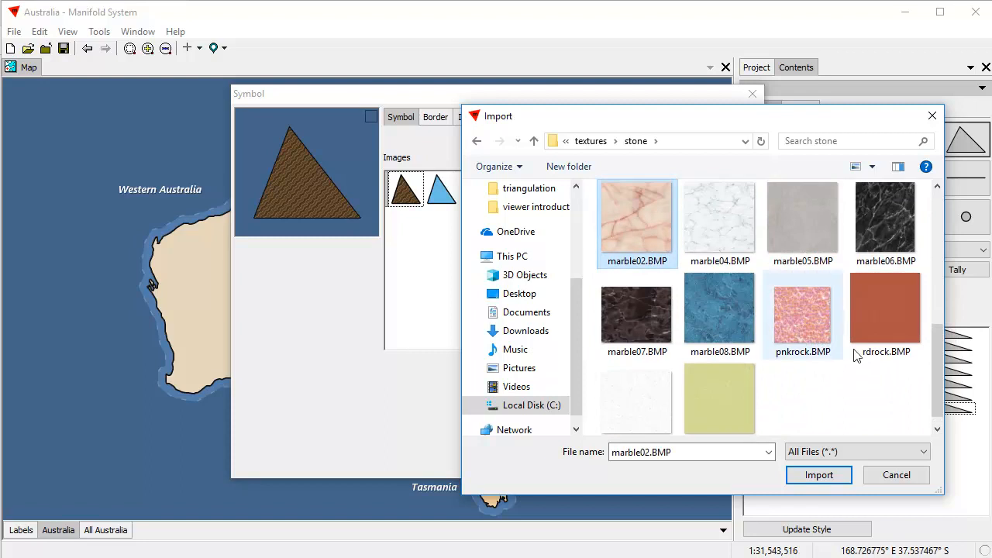
pyautogui.keyDown('ctrl'); pyautogui.click(645, 309); pyautogui.keyUp('ctrl')
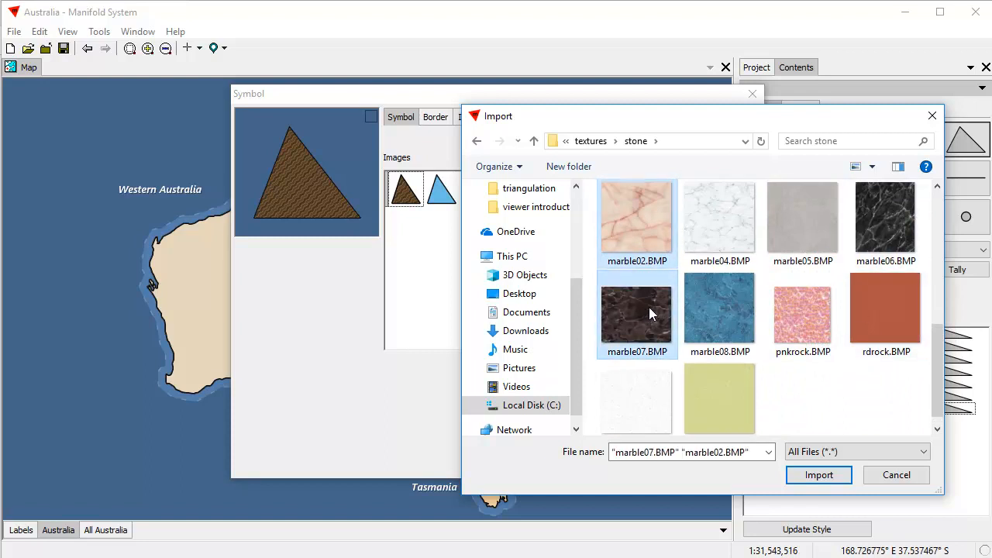
pyautogui.keyDown('ctrl'); pyautogui.click(905, 225); pyautogui.keyUp('ctrl')
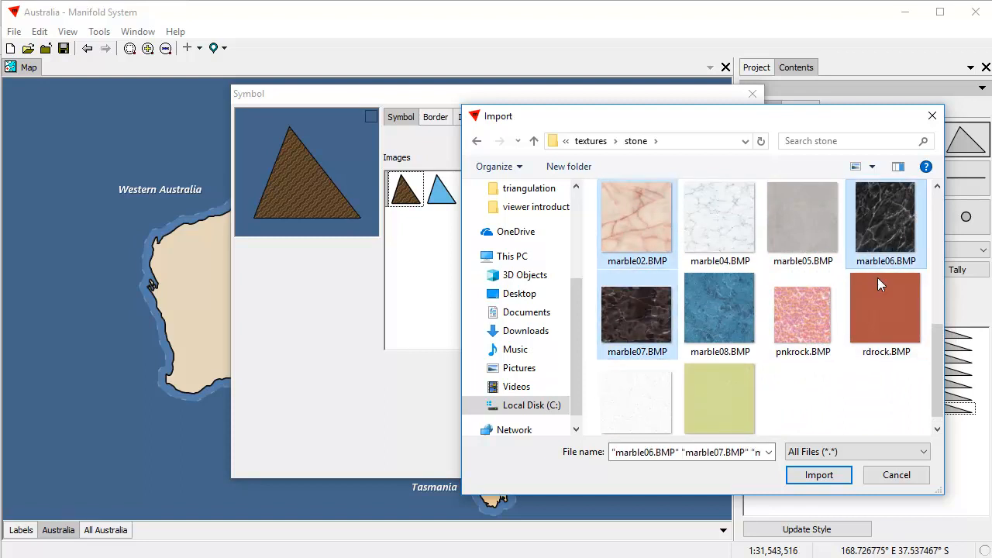
pyautogui.click(819, 475)
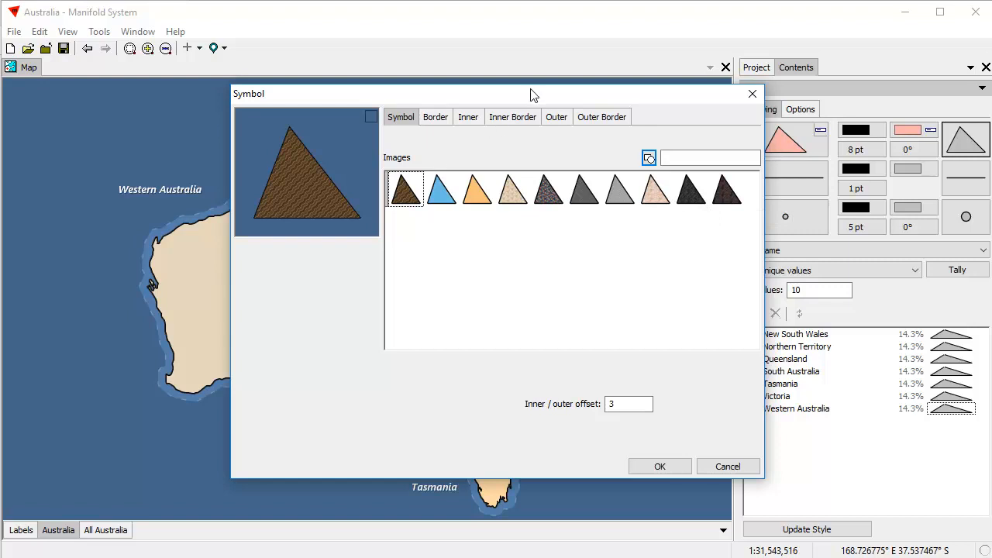
# Fill Western Australia with the orange image texture and update the style.
pyautogui.click(478, 202)
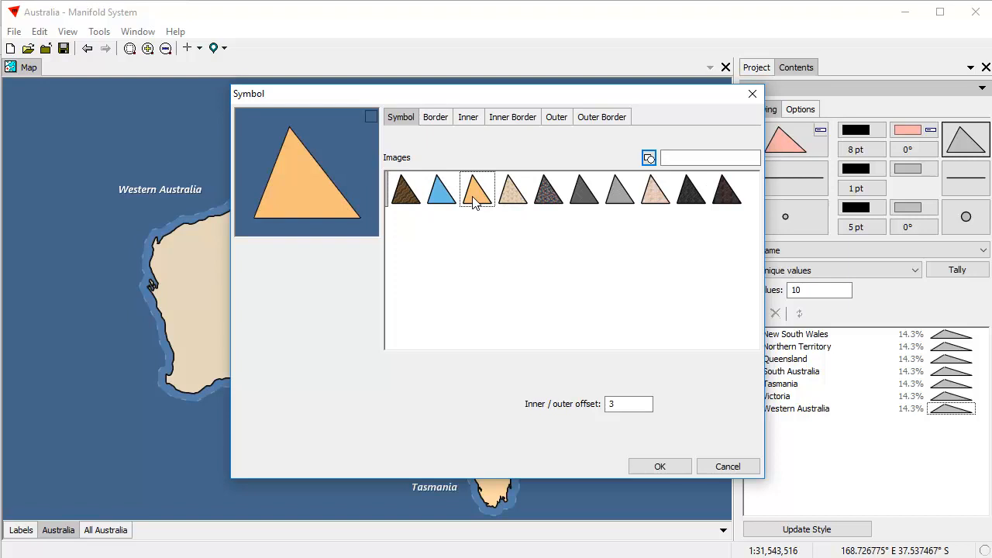
pyautogui.click(657, 468)
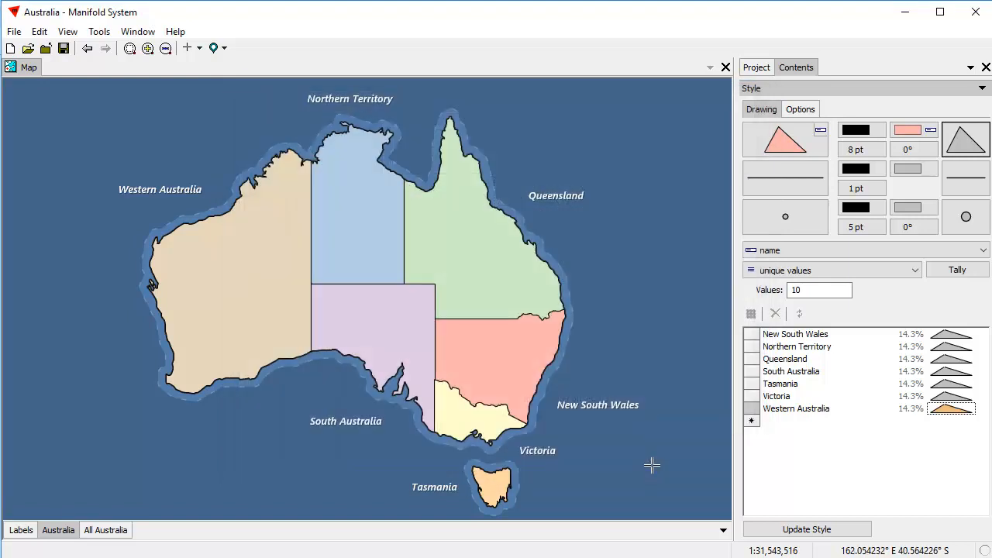
pyautogui.click(816, 535)
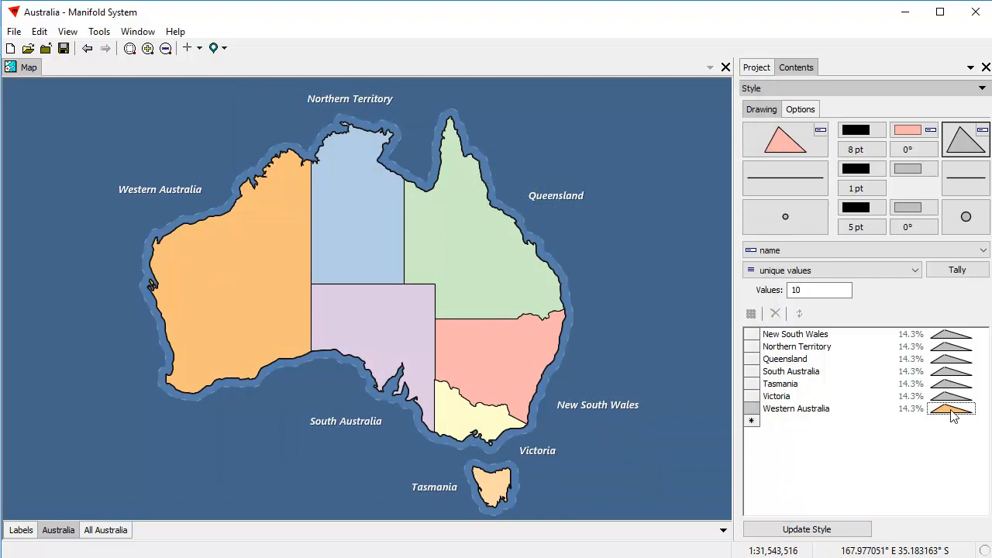
# Enlarge the area pattern size through 12 and 28 to 48 pt.
pyautogui.click(857, 149)
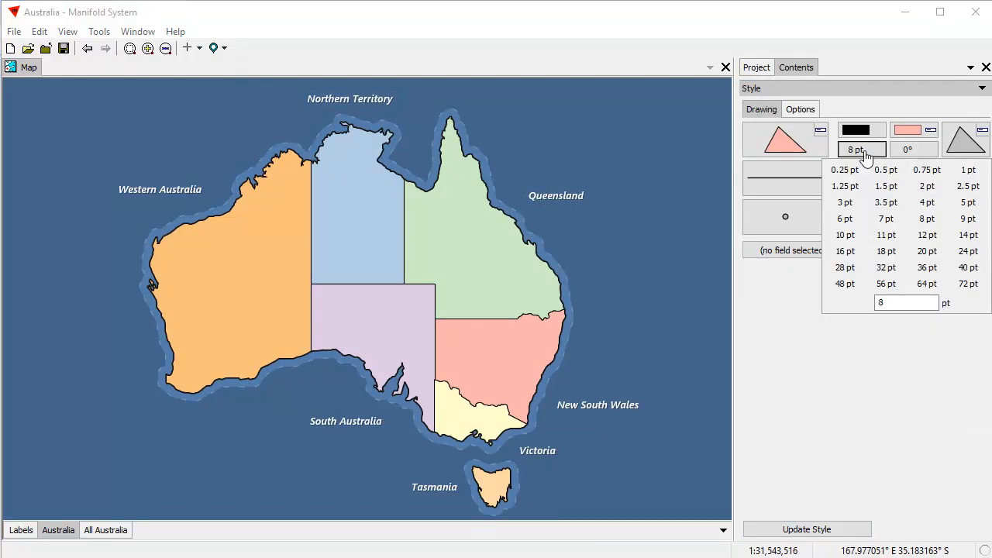
pyautogui.click(927, 234)
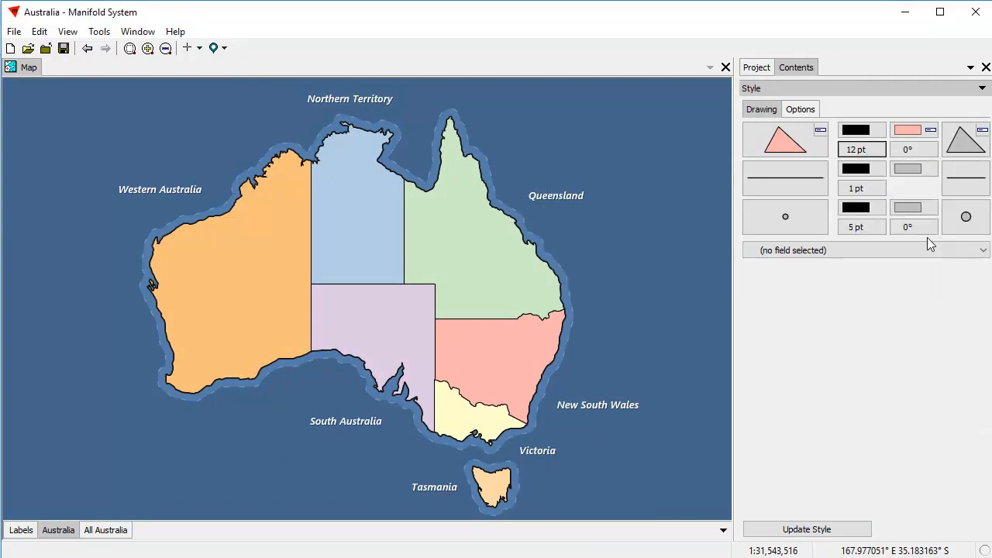
pyautogui.click(855, 151)
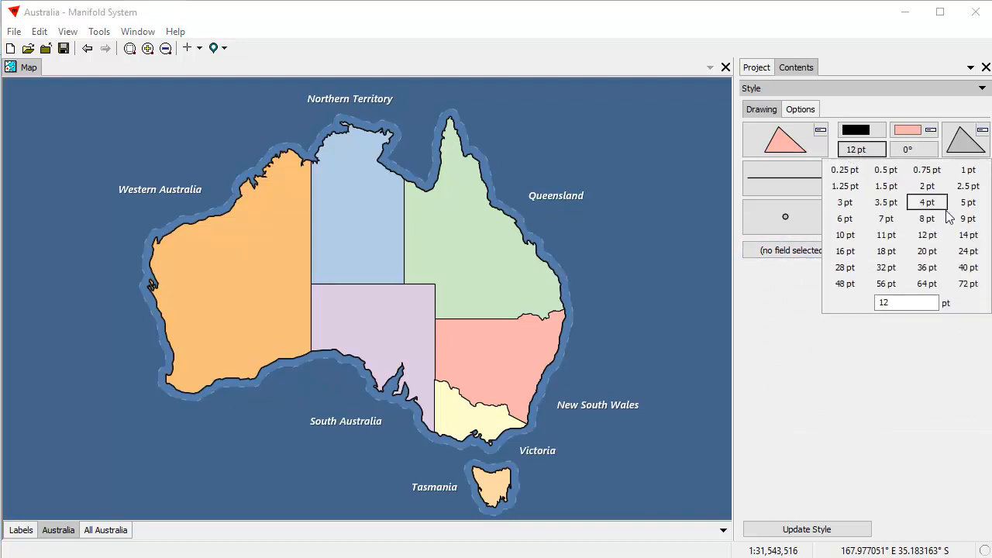
pyautogui.click(847, 268)
pyautogui.click(861, 151)
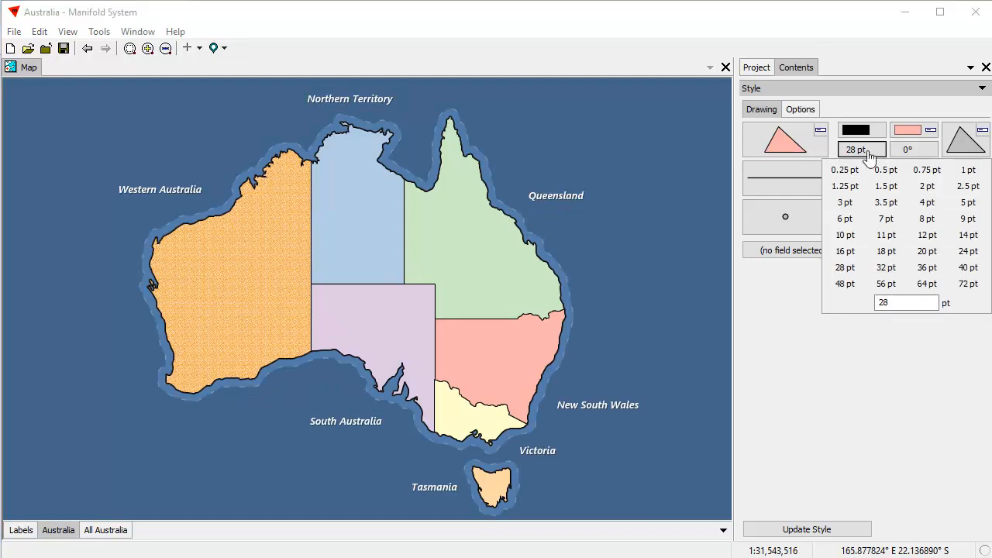
pyautogui.click(844, 283)
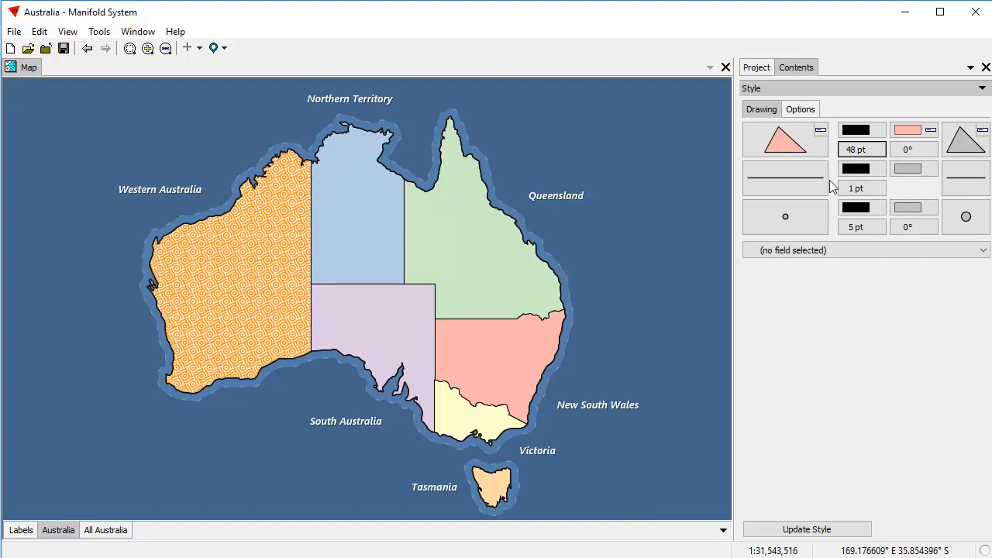
pyautogui.click(968, 148)
# Fill Queensland with the grey metal image texture and update the style.
pyautogui.doubleClick(947, 361)
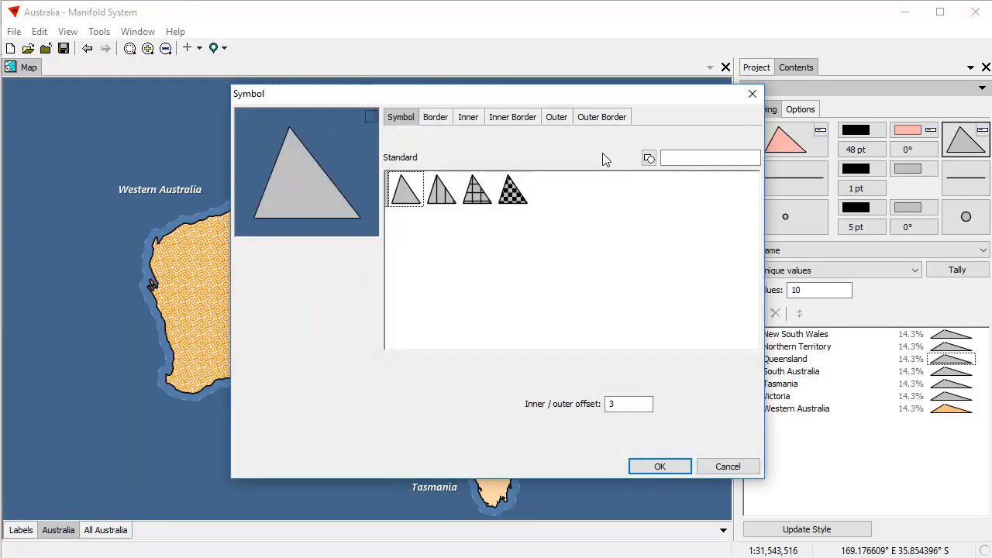
pyautogui.click(649, 159)
pyautogui.click(629, 201)
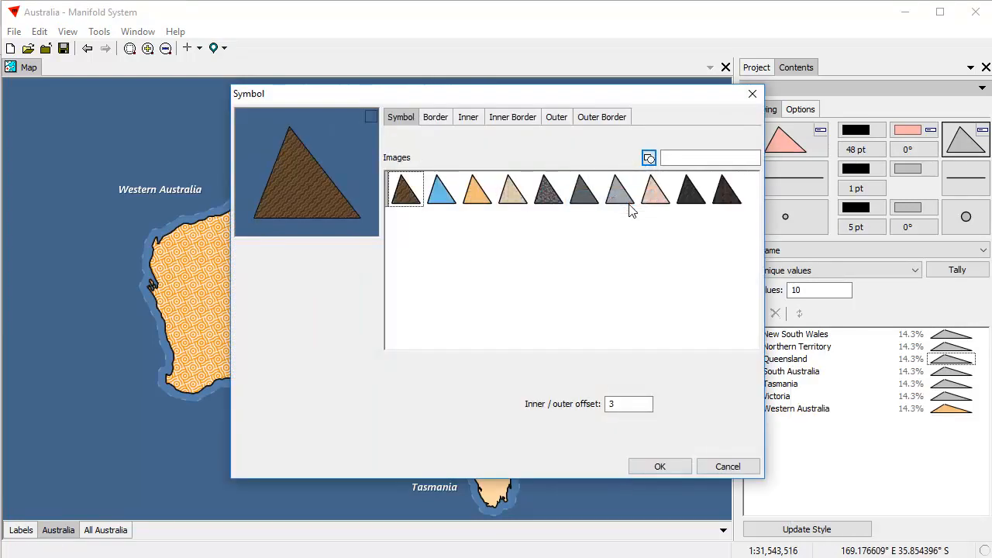
pyautogui.click(584, 204)
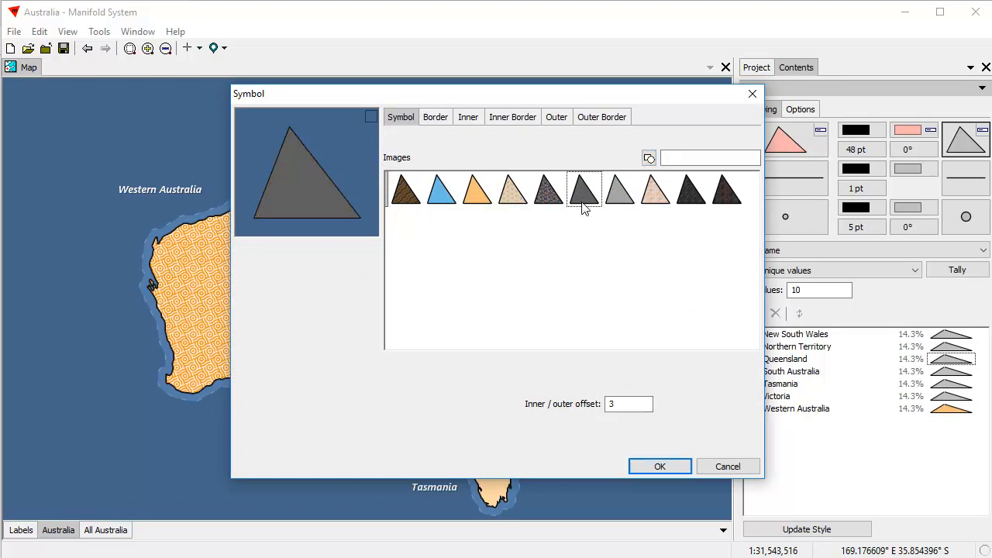
pyautogui.click(656, 465)
pyautogui.click(823, 532)
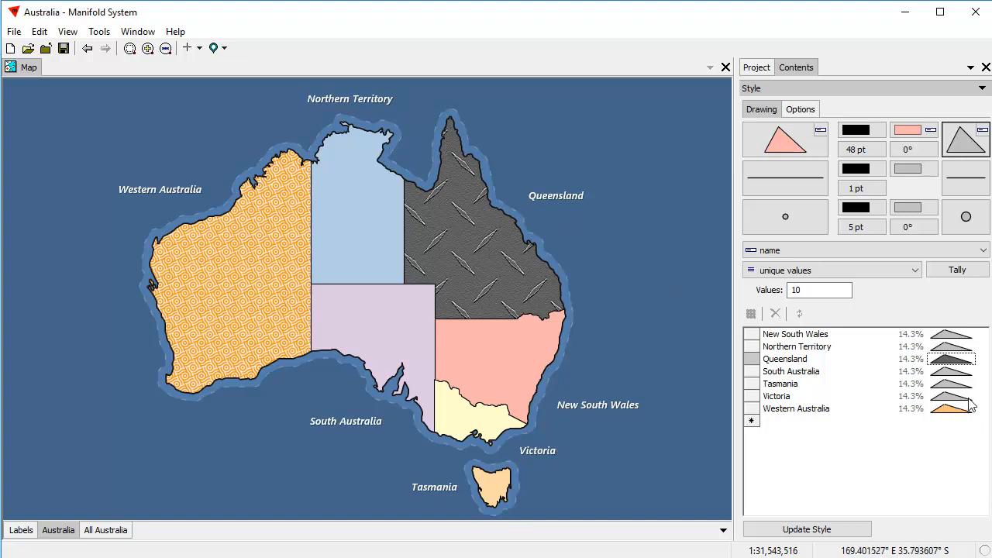
# Reopen Queensland's full symbol settings, moved aside to uncover the map.
pyautogui.doubleClick(946, 359)
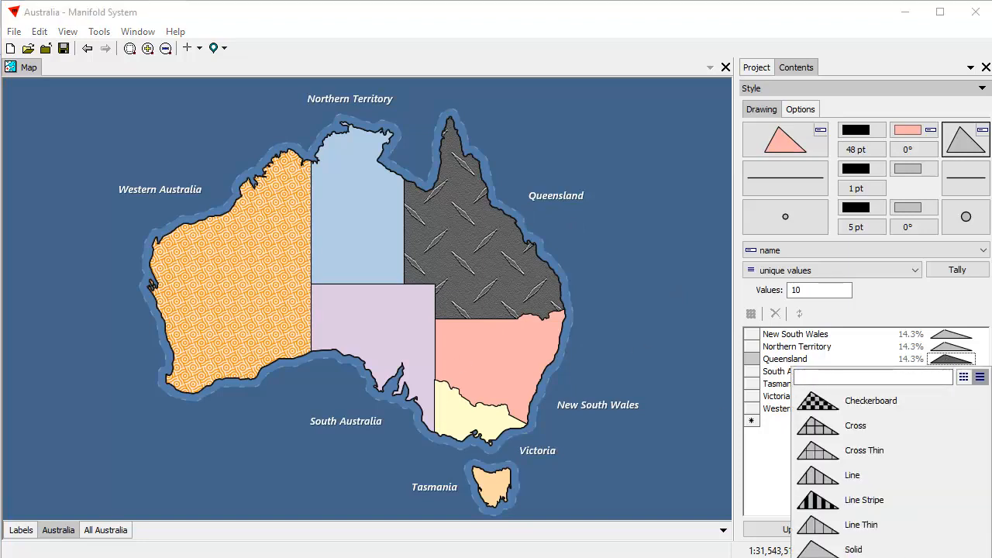
pyautogui.click(898, 557)
pyautogui.moveTo(563, 95); pyautogui.dragTo(766, 97)
# Give Queensland's metal fill an inner border using the imported textures\metal rivets.jpg image.
pyautogui.click(668, 120)
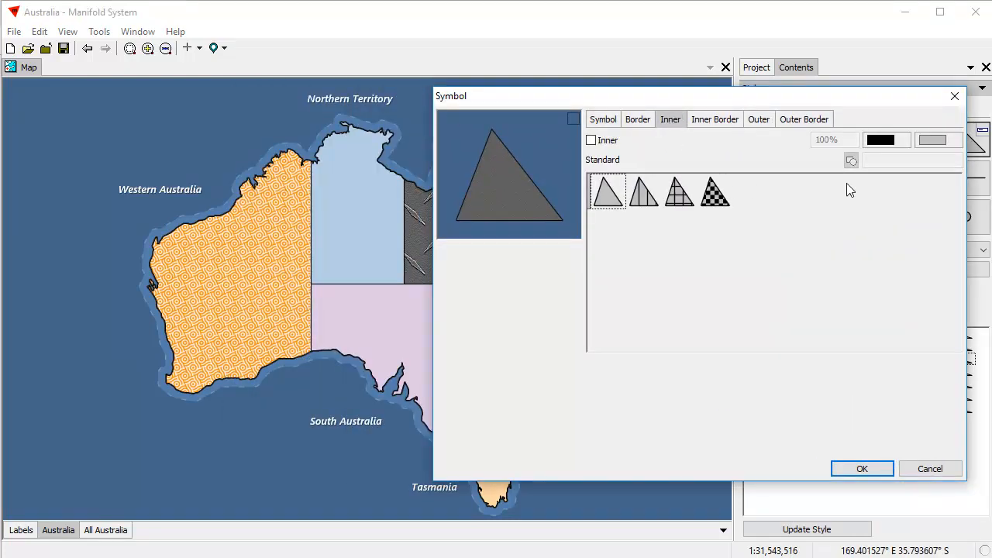
pyautogui.click(591, 141)
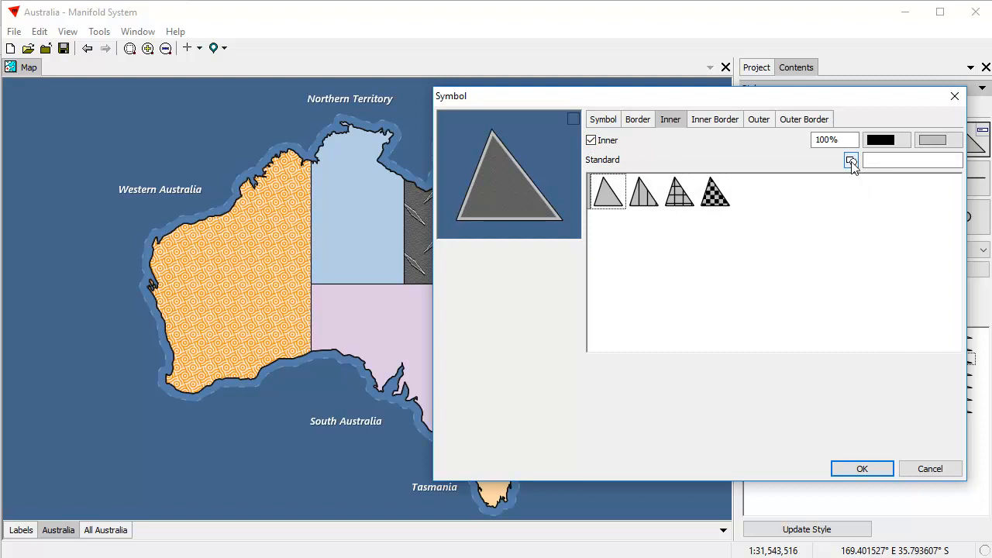
pyautogui.click(851, 161)
pyautogui.click(808, 200)
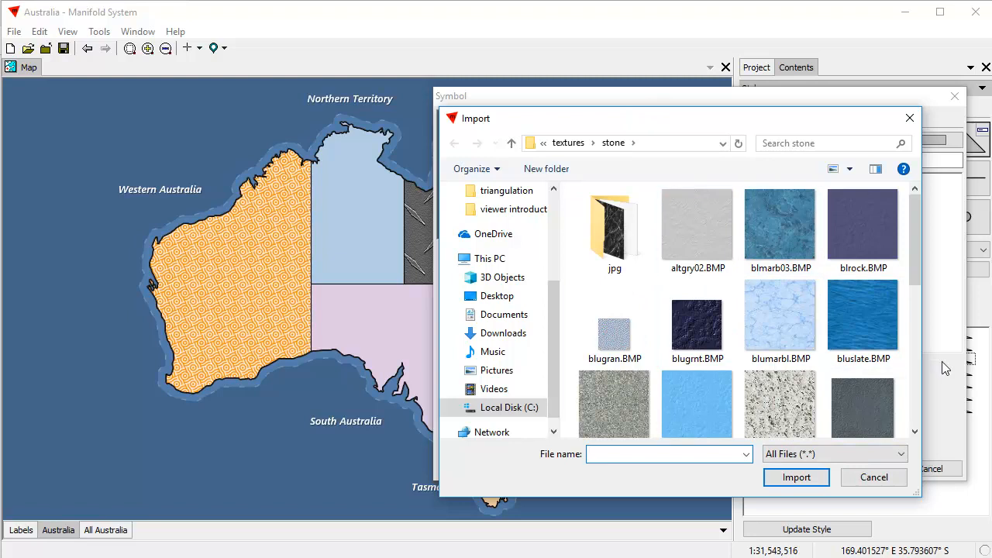
pyautogui.click(512, 143)
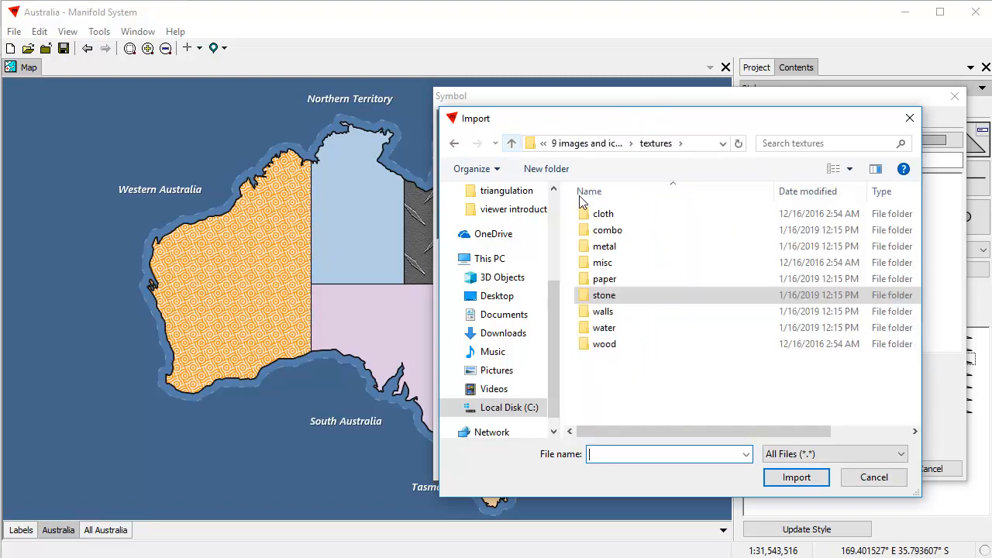
pyautogui.doubleClick(619, 247)
pyautogui.click(873, 347)
pyautogui.click(805, 480)
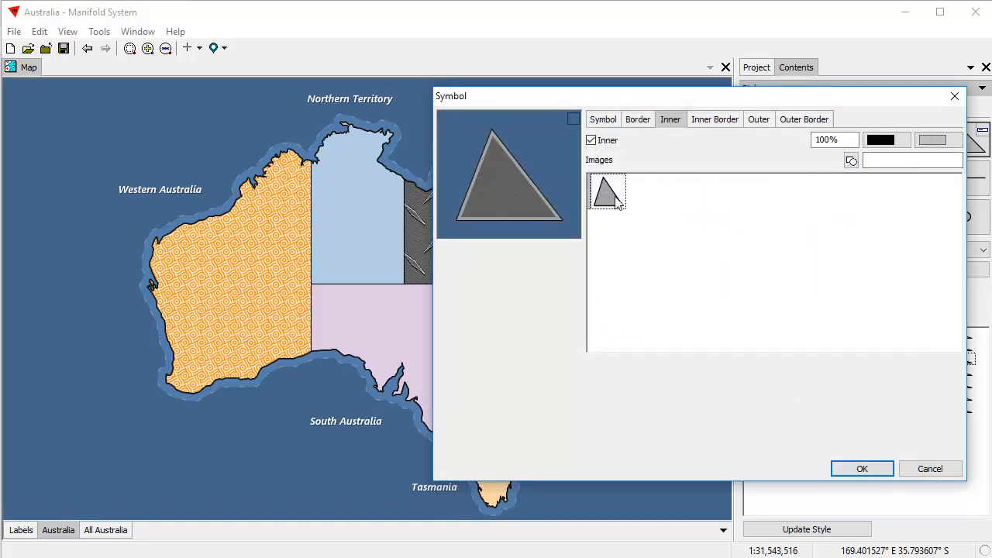
pyautogui.click(859, 469)
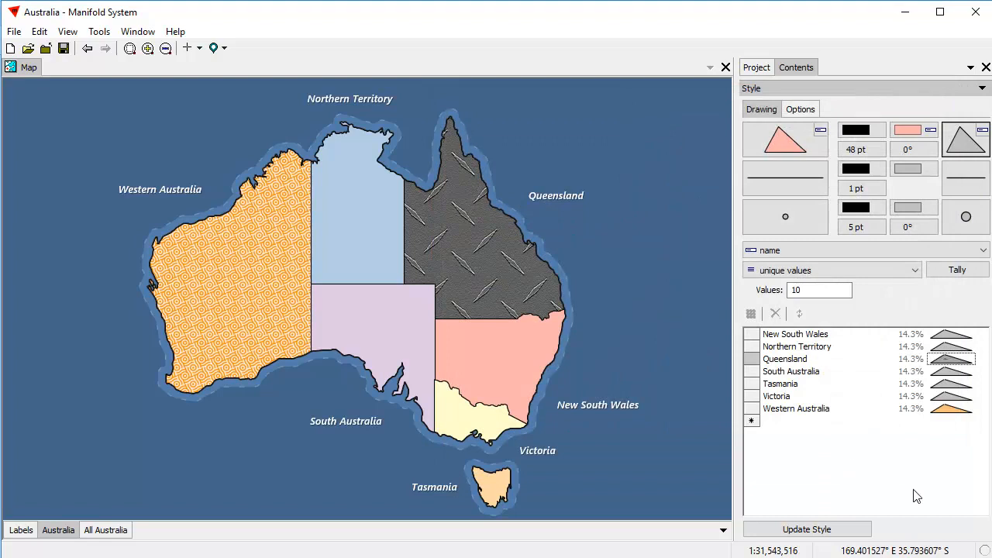
pyautogui.click(867, 531)
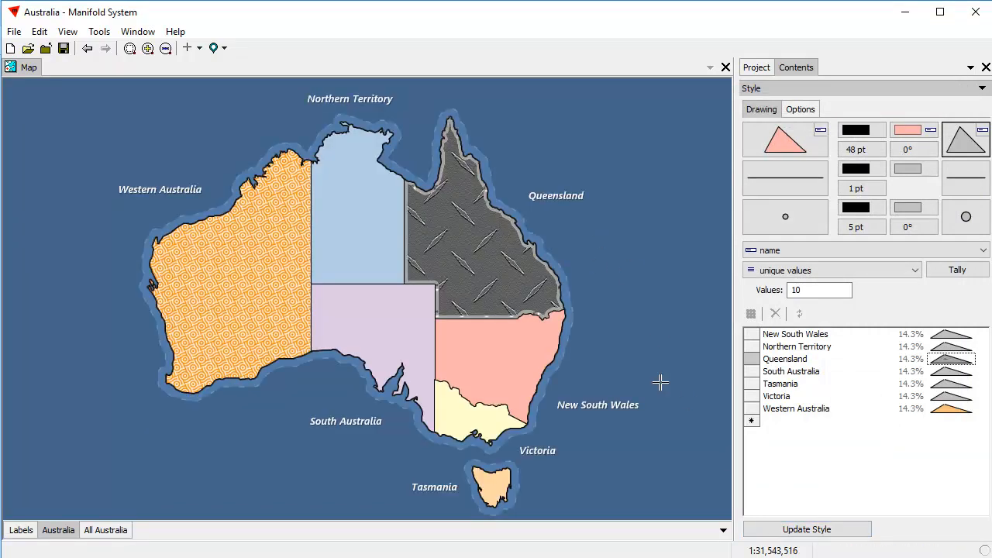
pyautogui.doubleClick(954, 362)
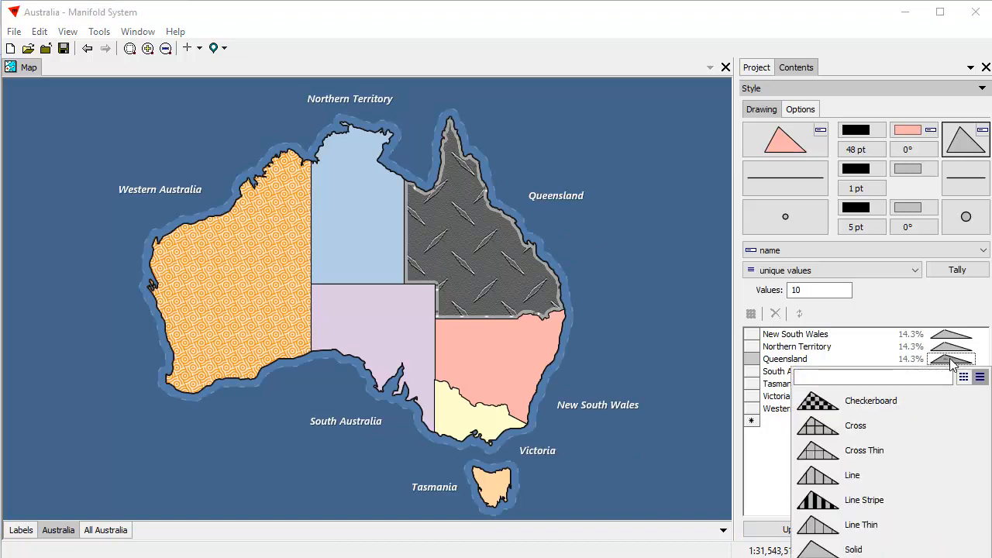
# Set Queensland's symbol inner/outer offset to 15 and update the map.
pyautogui.click(889, 556)
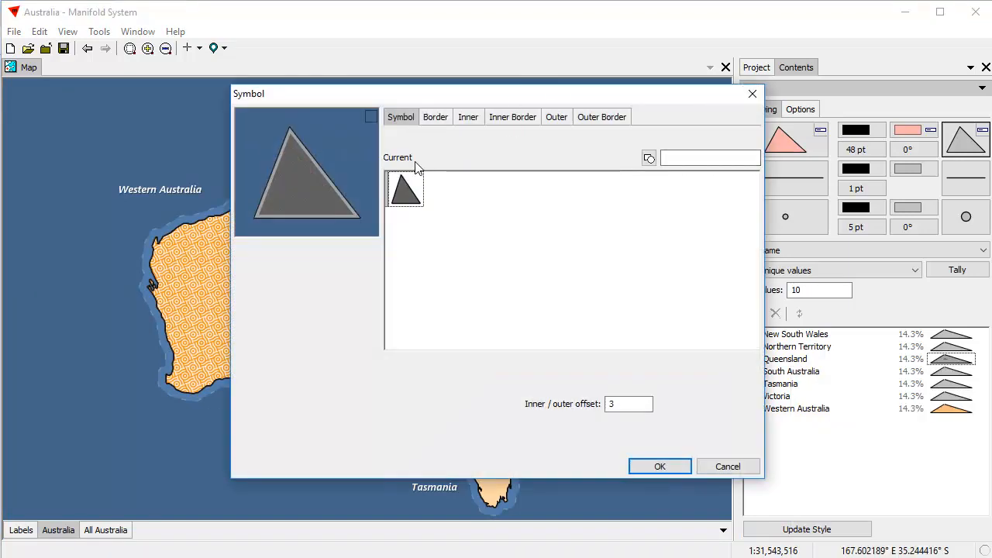
pyautogui.moveTo(631, 410); pyautogui.dragTo(590, 411)
pyautogui.write('15')
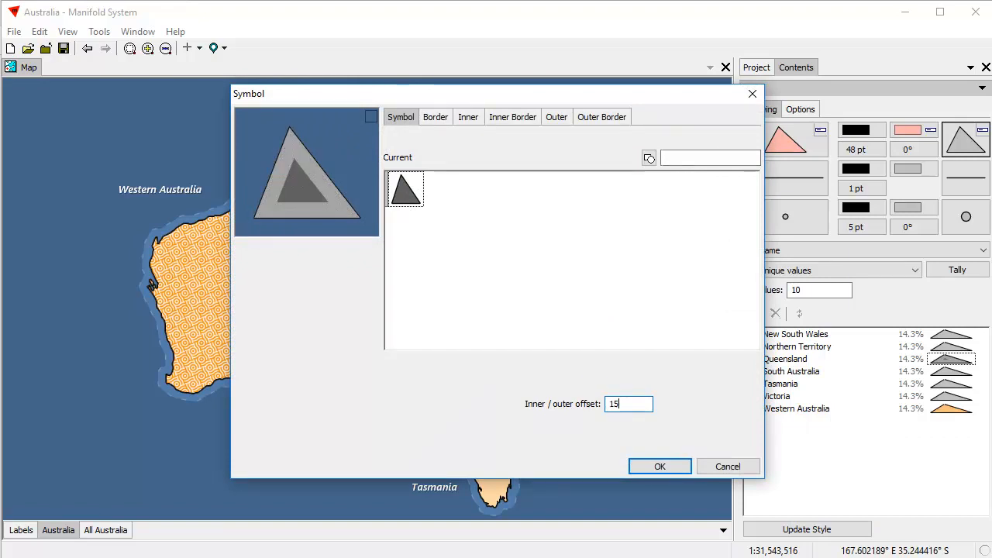
pyautogui.click(658, 467)
pyautogui.click(827, 530)
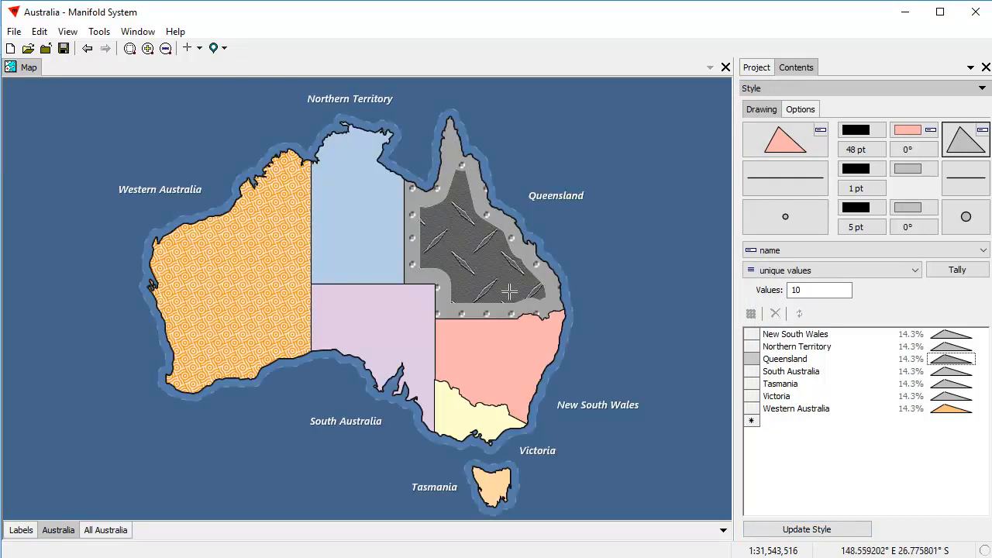
# Reduce Queensland's inner rivet texture scale to 50% and redraw the map.
pyautogui.click(950, 359)
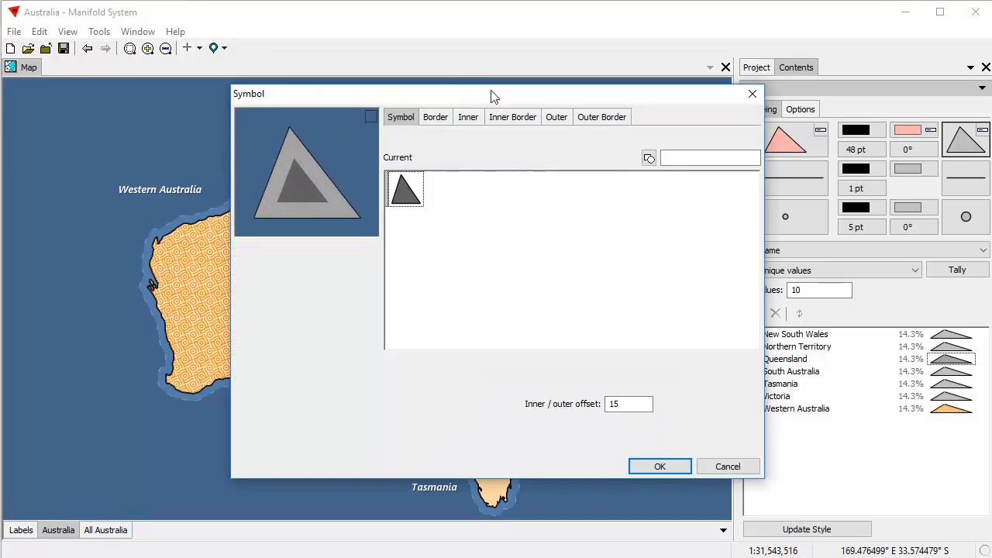
pyautogui.moveTo(491, 95); pyautogui.dragTo(701, 102)
pyautogui.click(674, 124)
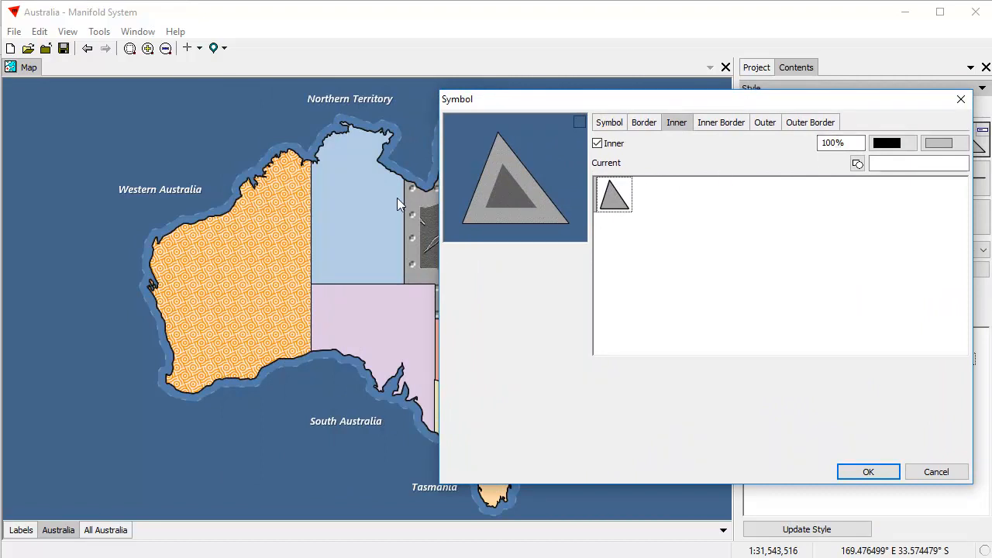
pyautogui.moveTo(832, 144); pyautogui.dragTo(816, 145)
pyautogui.write('5')
pyautogui.click(869, 465)
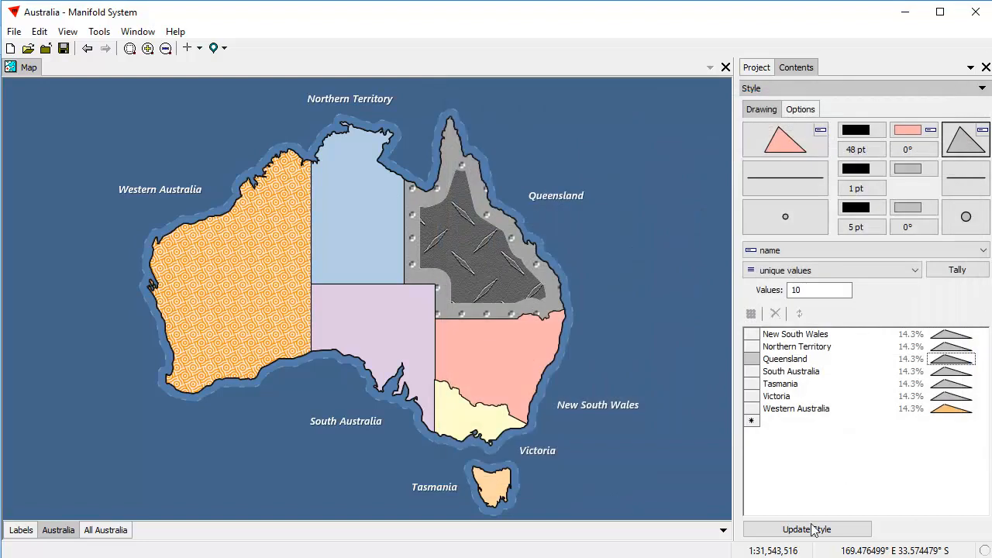
pyautogui.click(811, 533)
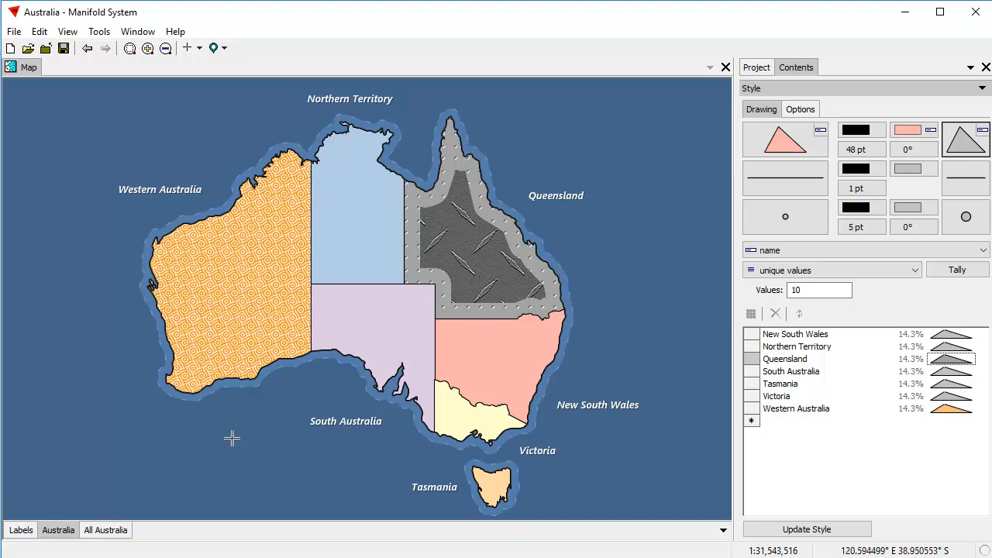
# Set the All Australia area symbol's inner/outer offset to 15.
pyautogui.click(123, 532)
pyautogui.click(960, 148)
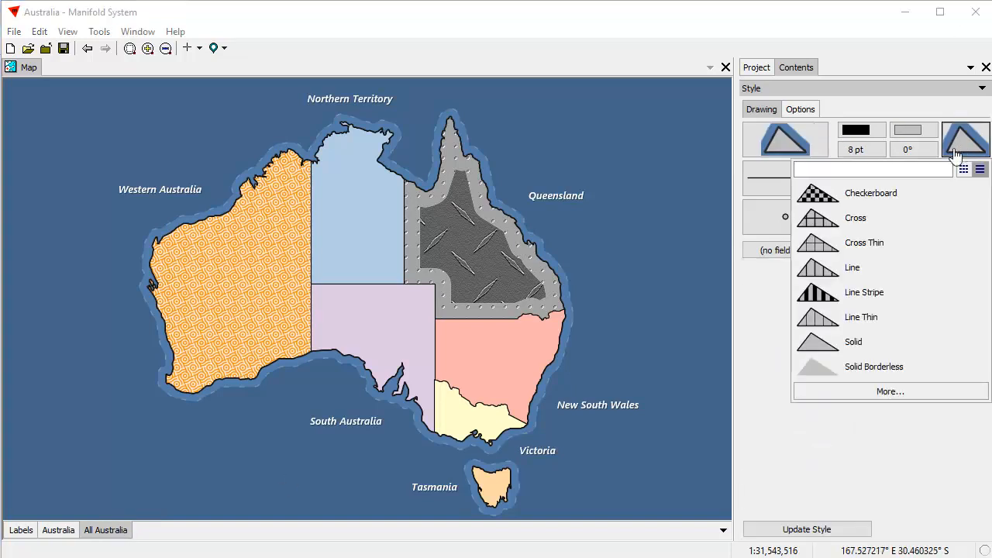
pyautogui.click(889, 390)
pyautogui.doubleClick(628, 405)
pyautogui.write('15')
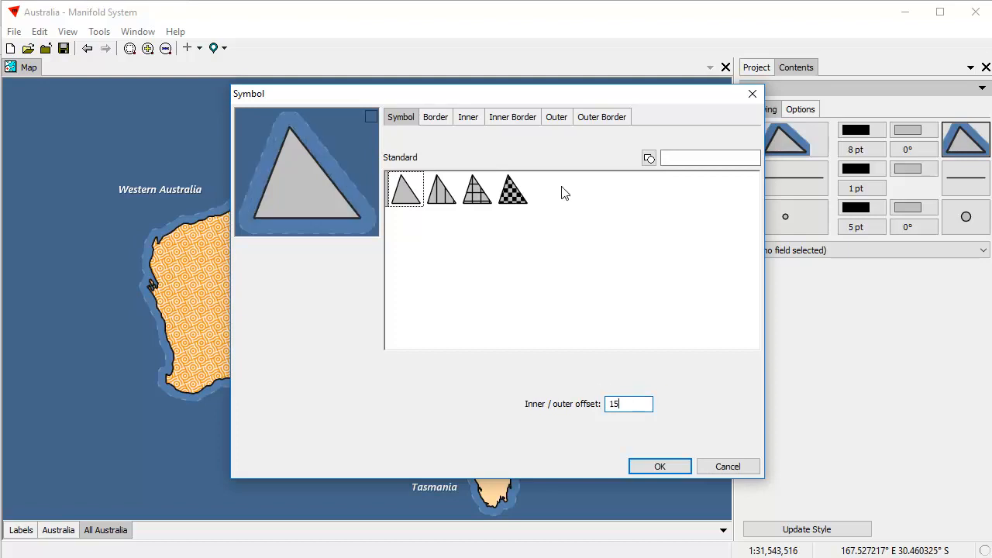
pyautogui.moveTo(432, 101); pyautogui.dragTo(576, 69)
# Fill the outer halo with the imported water05.jpg texture at 500% scale.
pyautogui.click(701, 87)
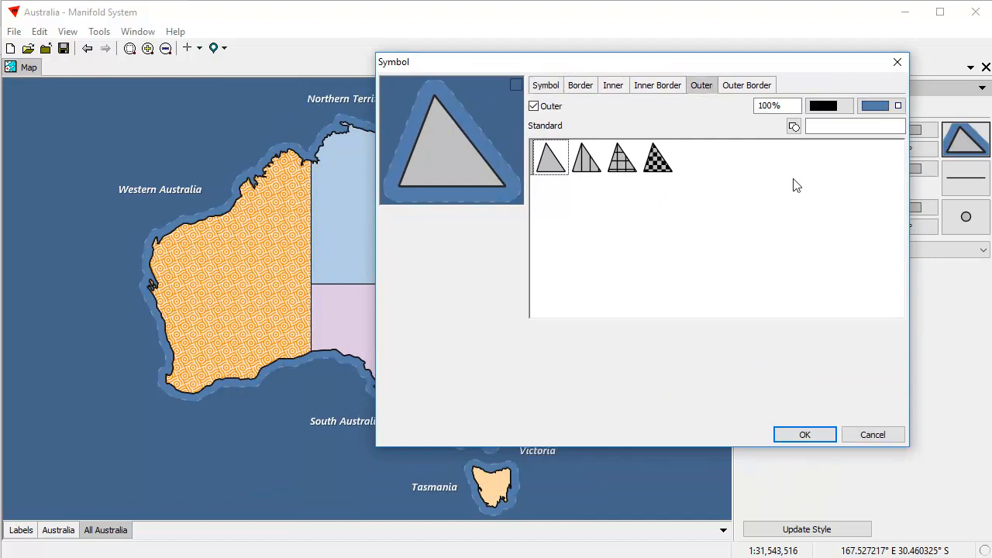
pyautogui.click(792, 129)
pyautogui.click(762, 171)
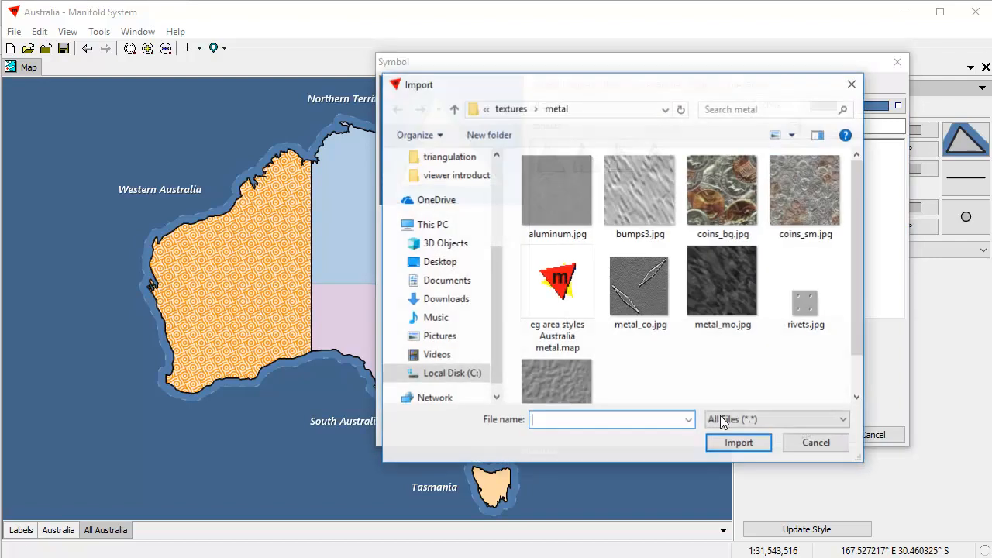
pyautogui.click(454, 109)
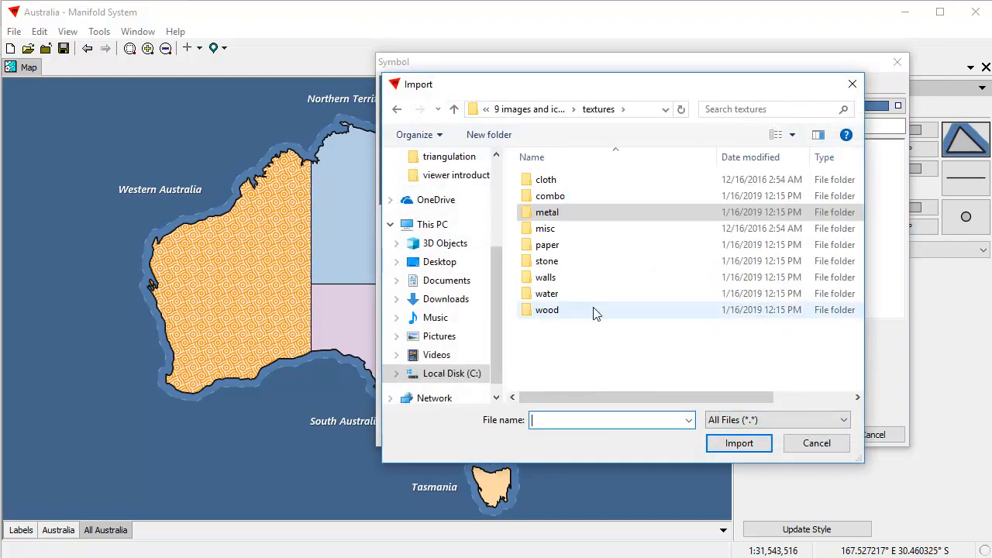
pyautogui.doubleClick(553, 295)
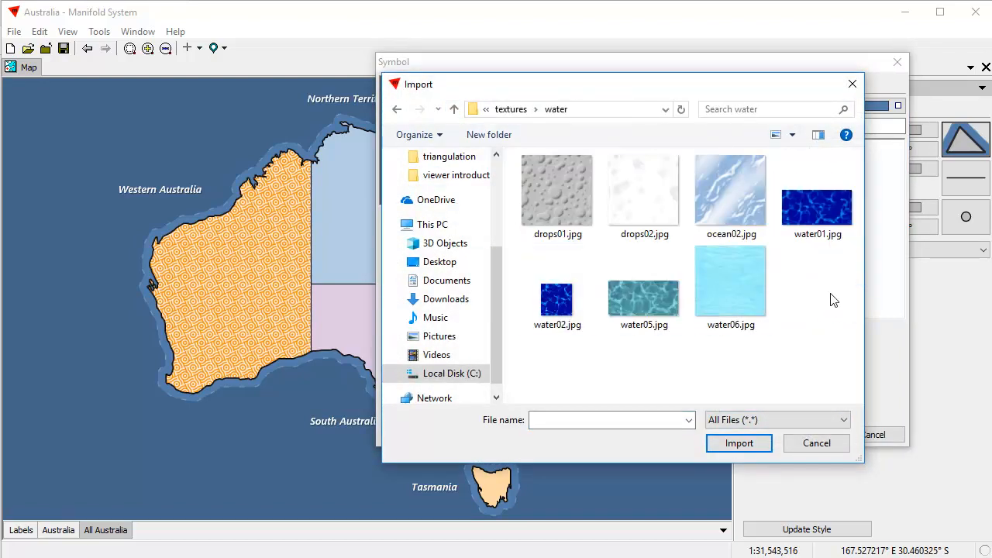
pyautogui.click(658, 301)
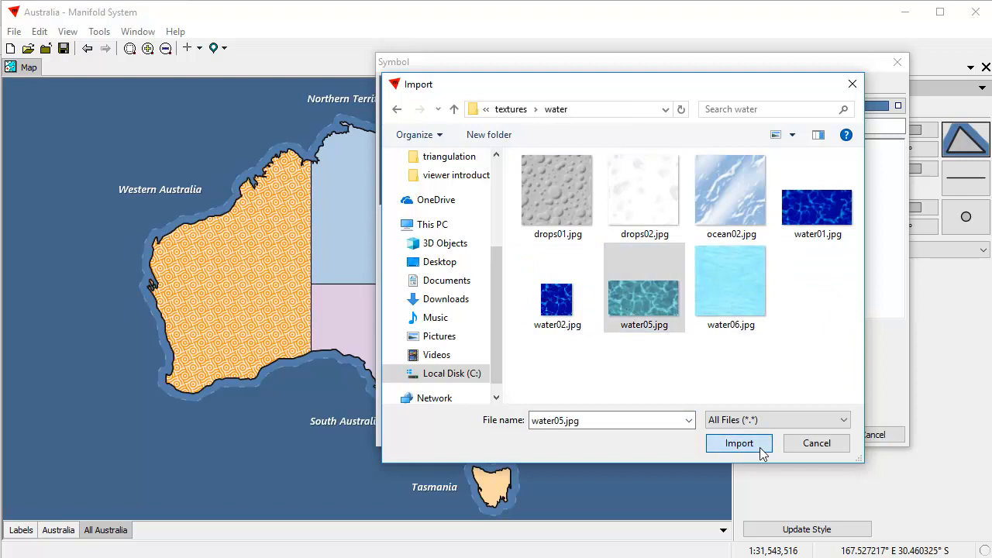
pyautogui.click(738, 443)
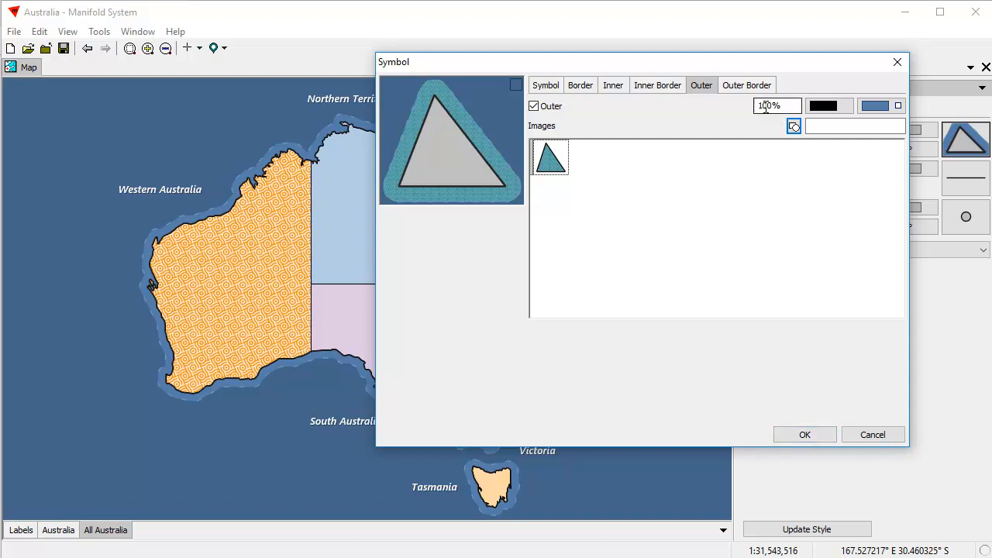
pyautogui.moveTo(764, 108); pyautogui.dragTo(747, 106)
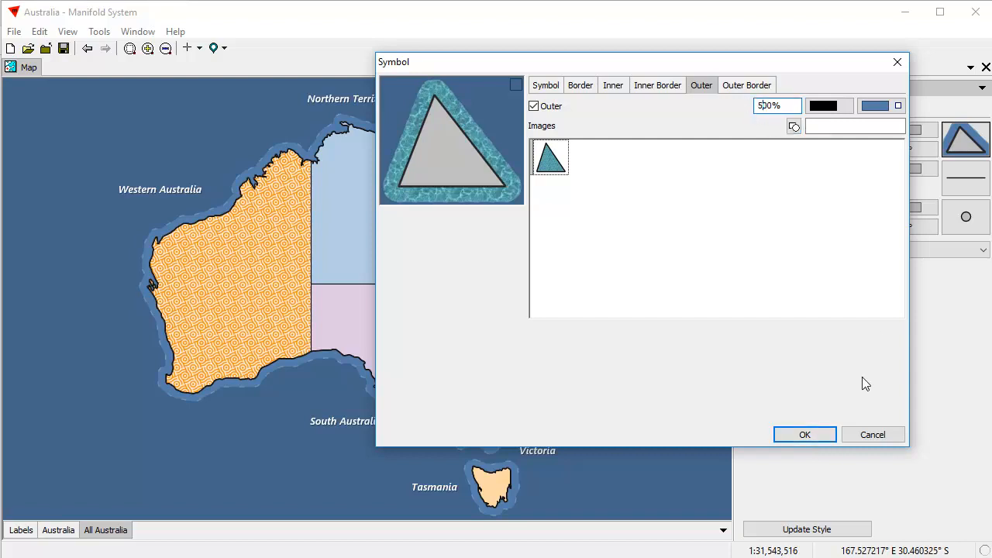
pyautogui.click(803, 434)
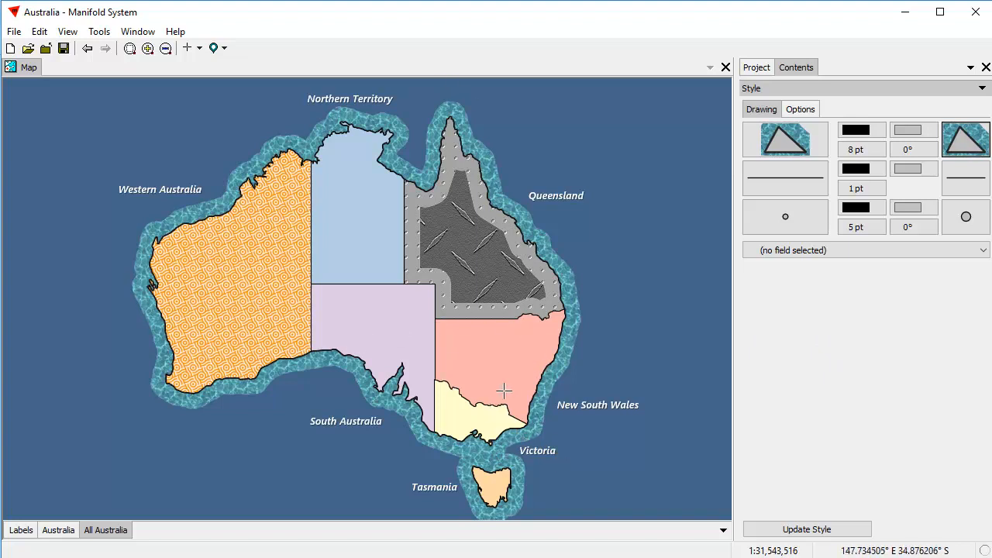
pyautogui.click(56, 531)
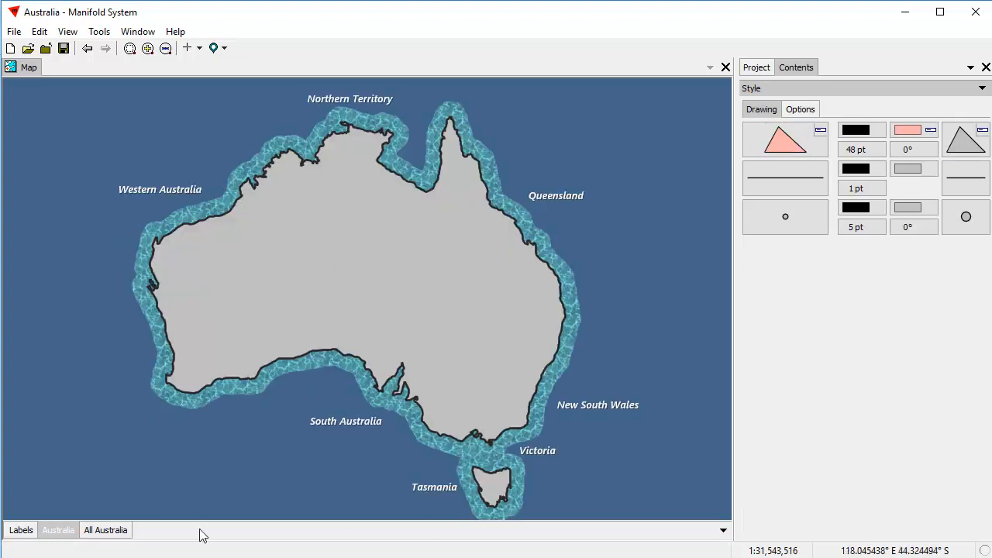
pyautogui.click(60, 531)
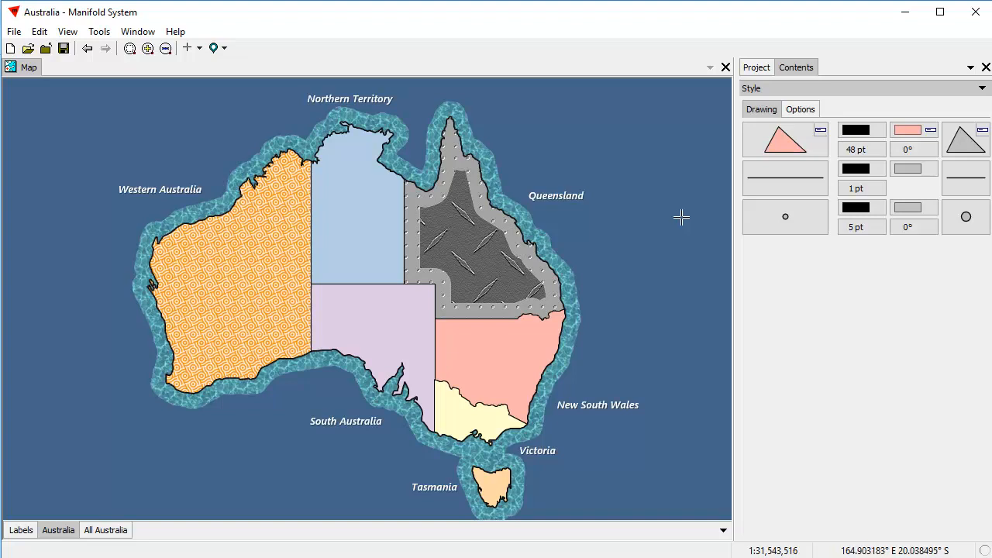
# Bring up the outer border settings of the All Australia halo symbol.
pyautogui.click(107, 531)
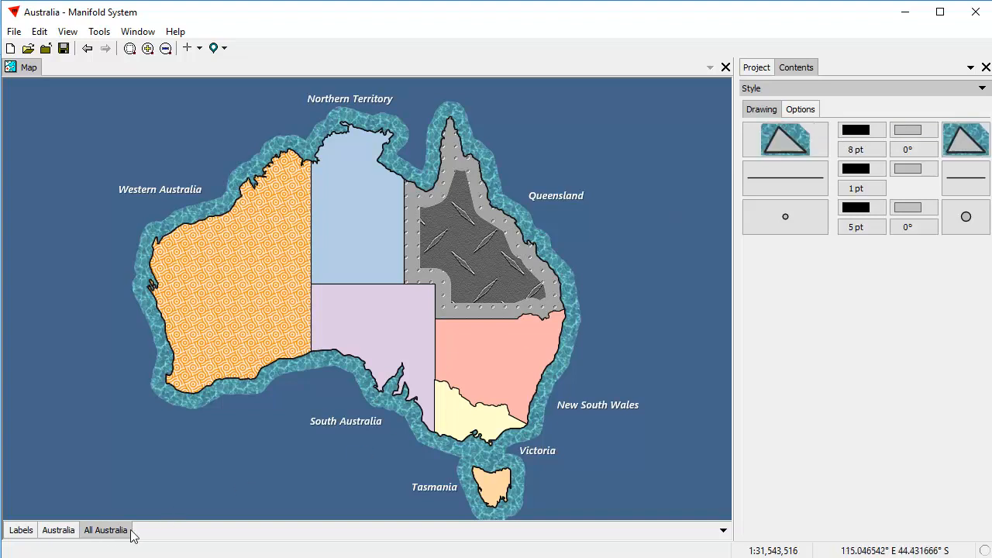
pyautogui.click(969, 187)
pyautogui.click(903, 400)
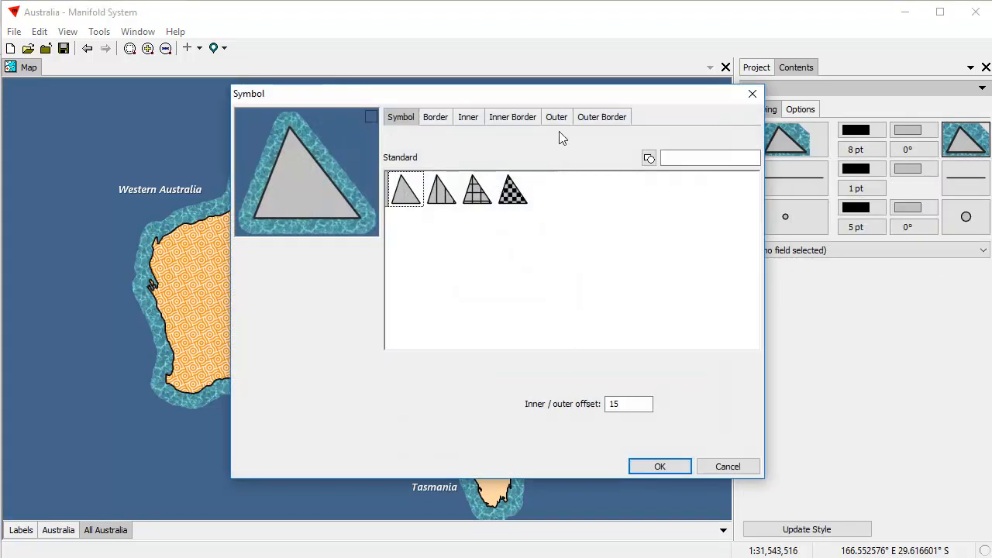
pyautogui.click(564, 121)
pyautogui.moveTo(573, 99); pyautogui.dragTo(724, 88)
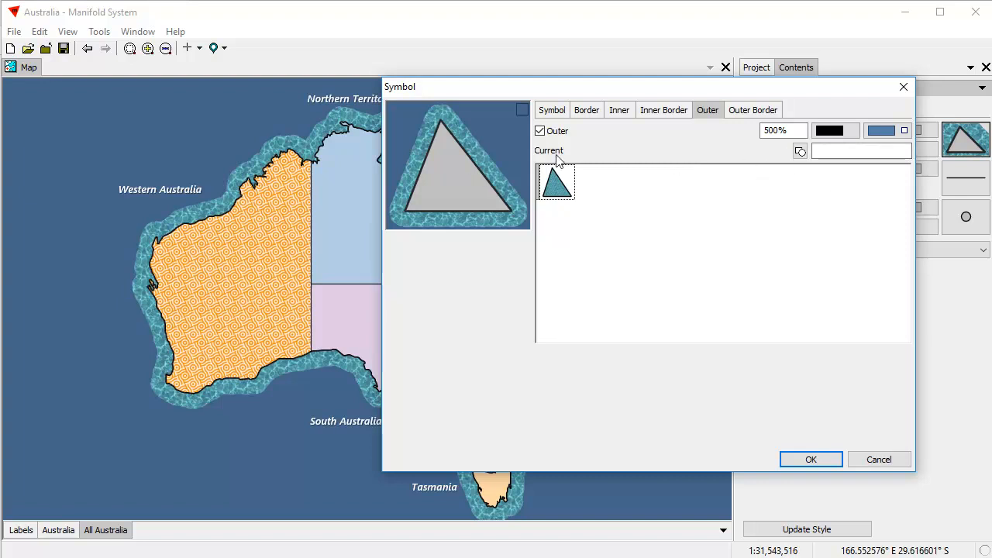
pyautogui.click(758, 112)
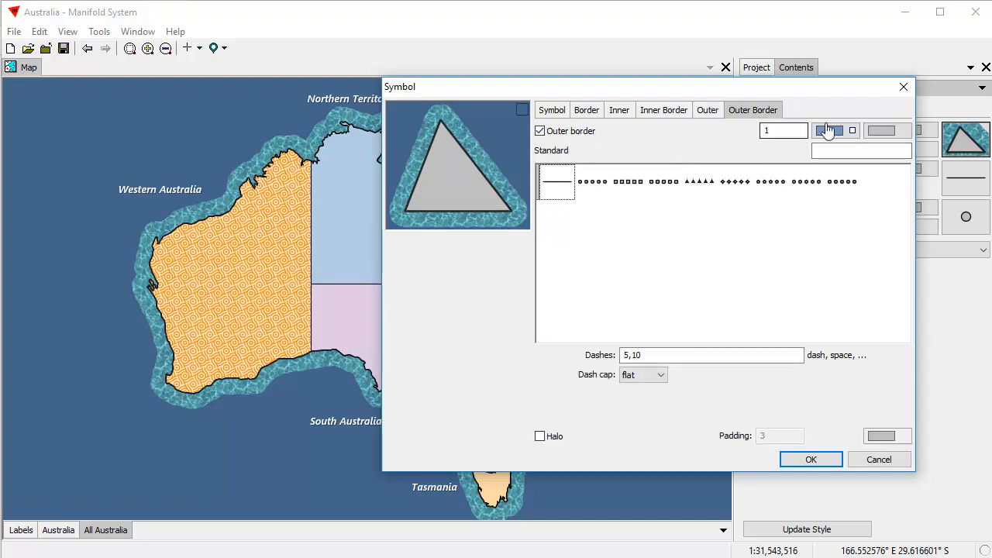
# Give the halo's outer border width 10 and dashes 1,3, then recheck with the states layer.
pyautogui.moveTo(778, 131); pyautogui.dragTo(711, 130)
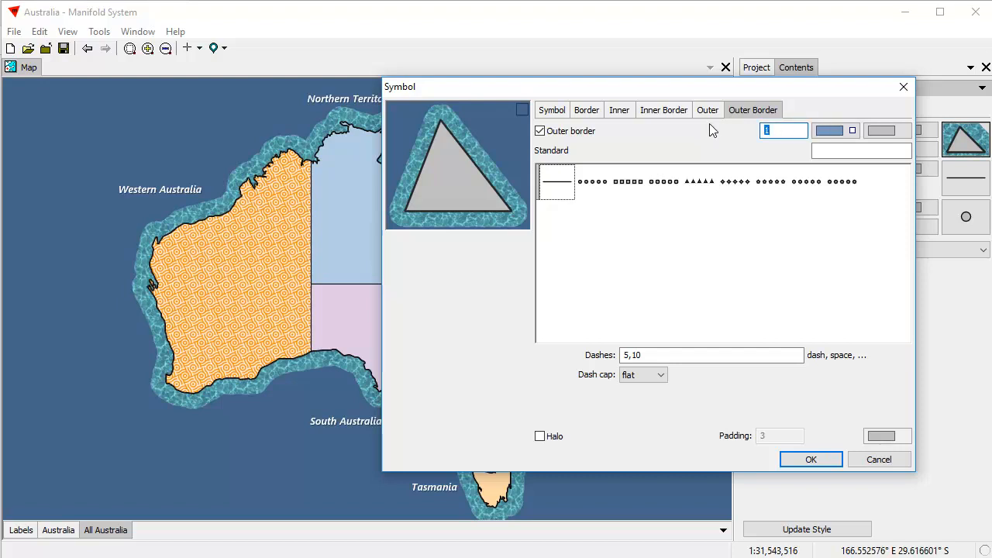
pyautogui.write('8')
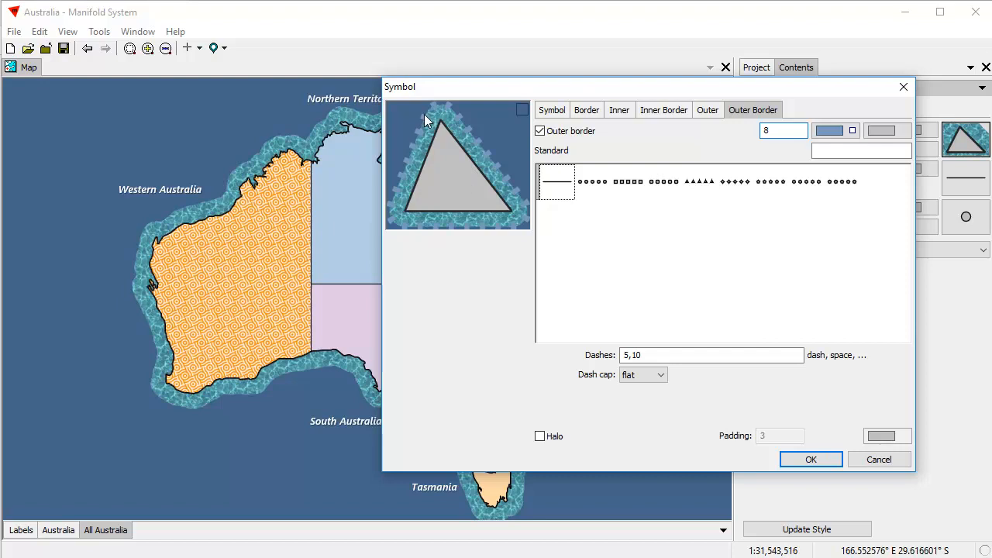
pyautogui.moveTo(664, 354); pyautogui.dragTo(580, 364)
pyautogui.write('1,3')
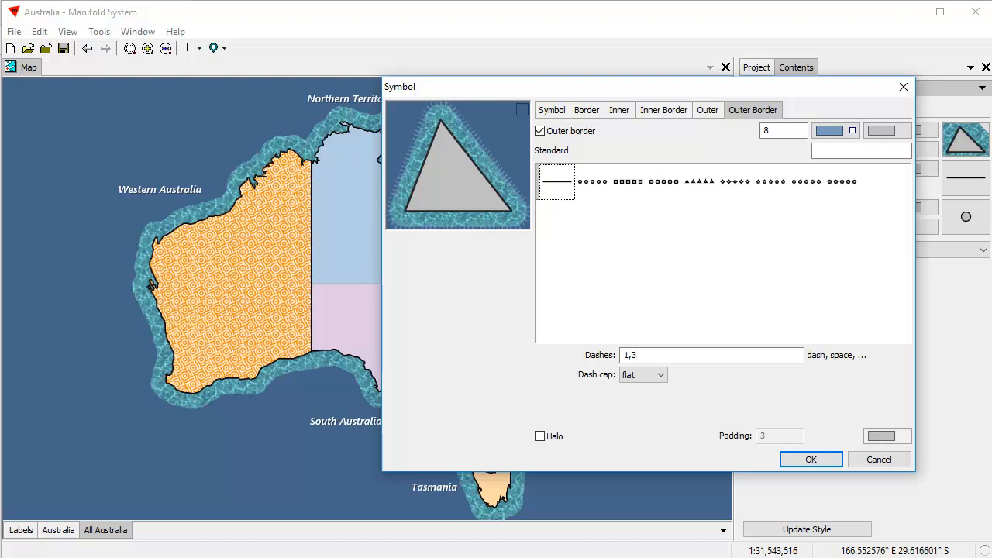
pyautogui.doubleClick(766, 130)
pyautogui.write('10')
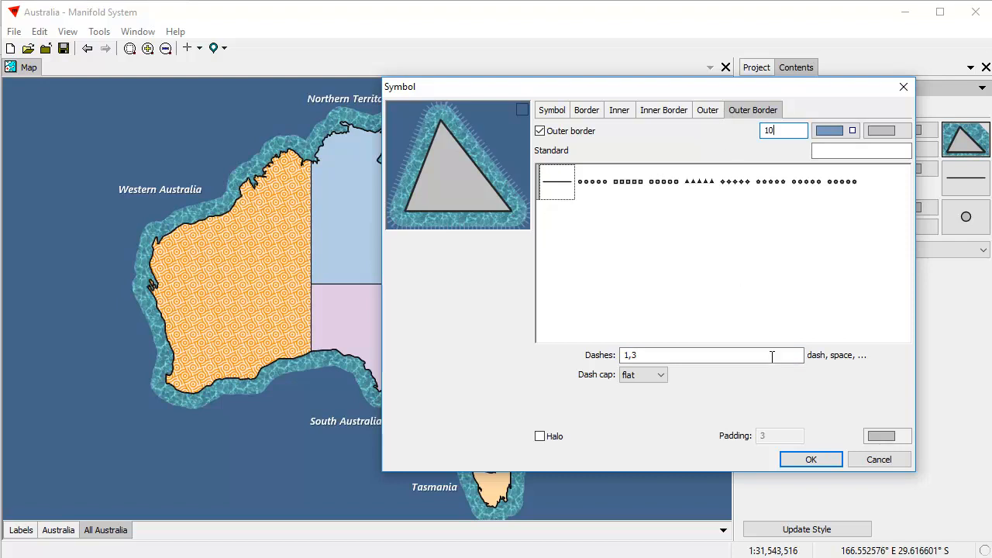
pyautogui.click(809, 459)
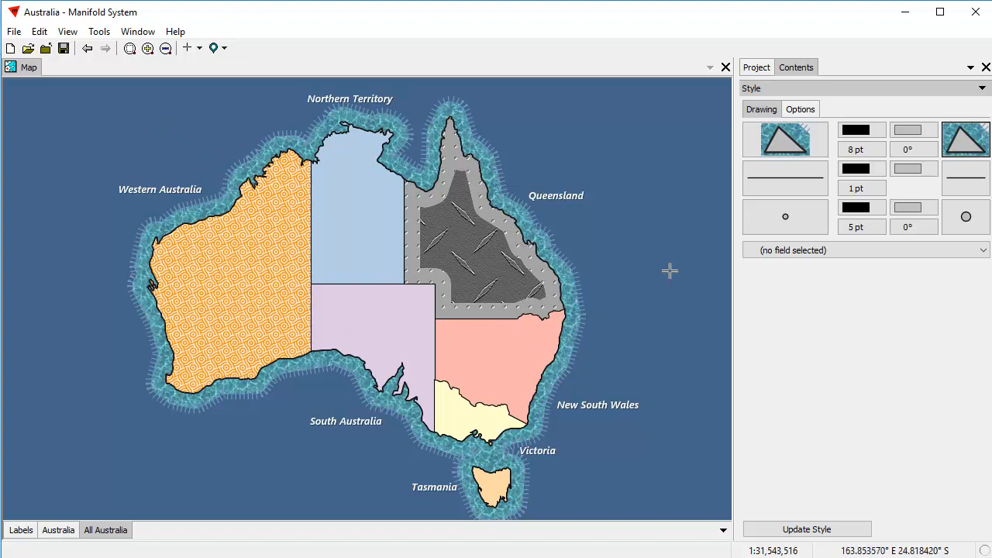
pyautogui.click(60, 532)
pyautogui.click(66, 532)
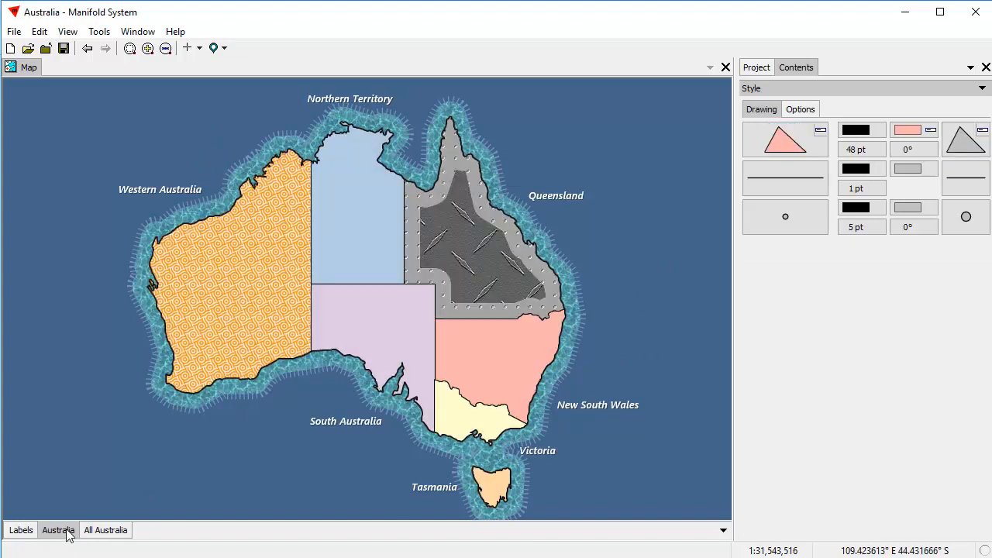